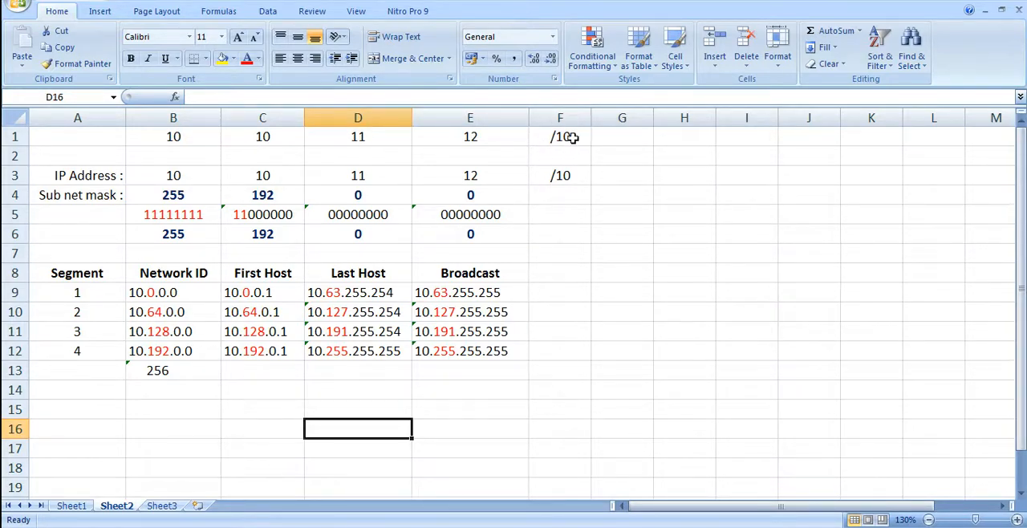
Examine the row 1 IP address with its /10 prefix and the binary and decimal octets of the subnet mask
{"action": "left_click", "coordinate": [564, 136]}
{"action": "left_click", "coordinate": [603, 135]}
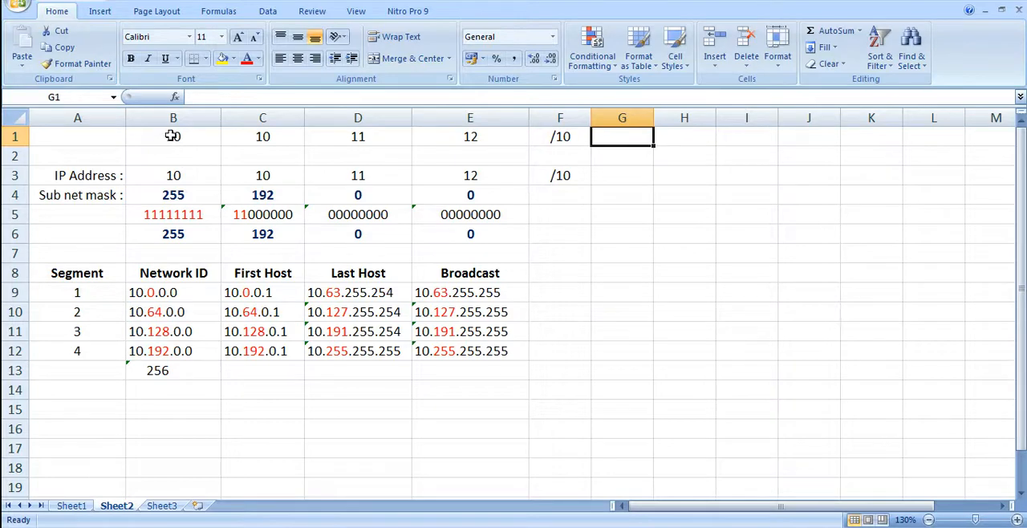
{"action": "left_click_drag", "start_coordinate": [172, 136], "coordinate": [539, 137]}
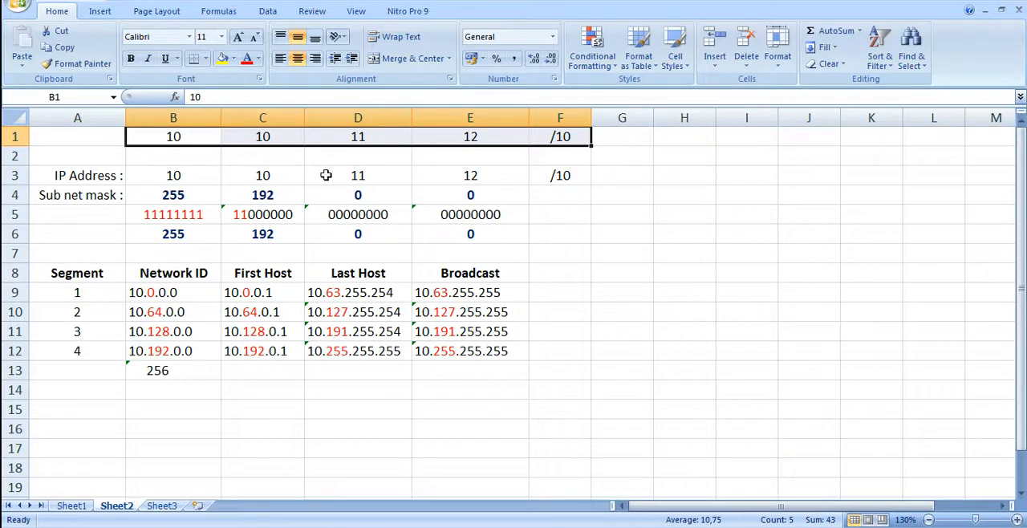
{"action": "left_click", "coordinate": [566, 175]}
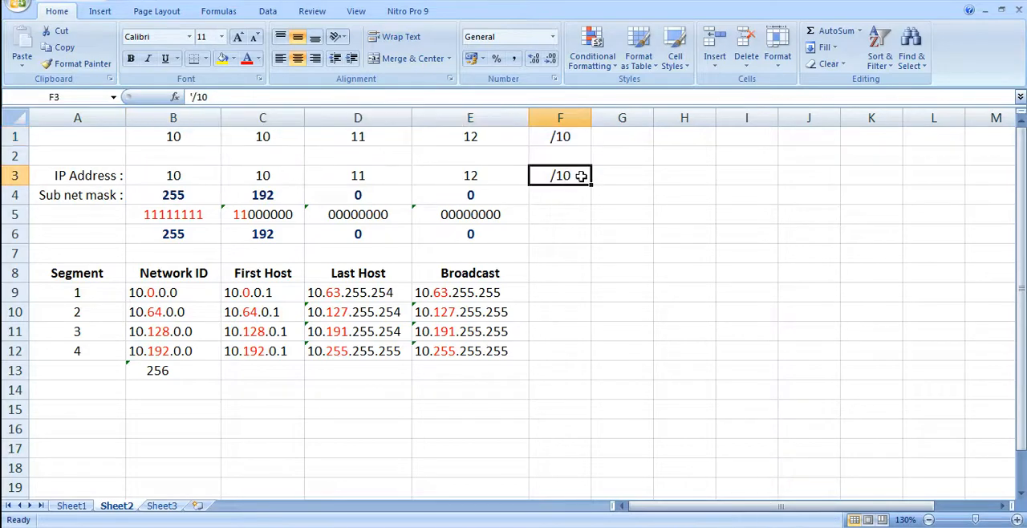
{"action": "left_click", "coordinate": [168, 217]}
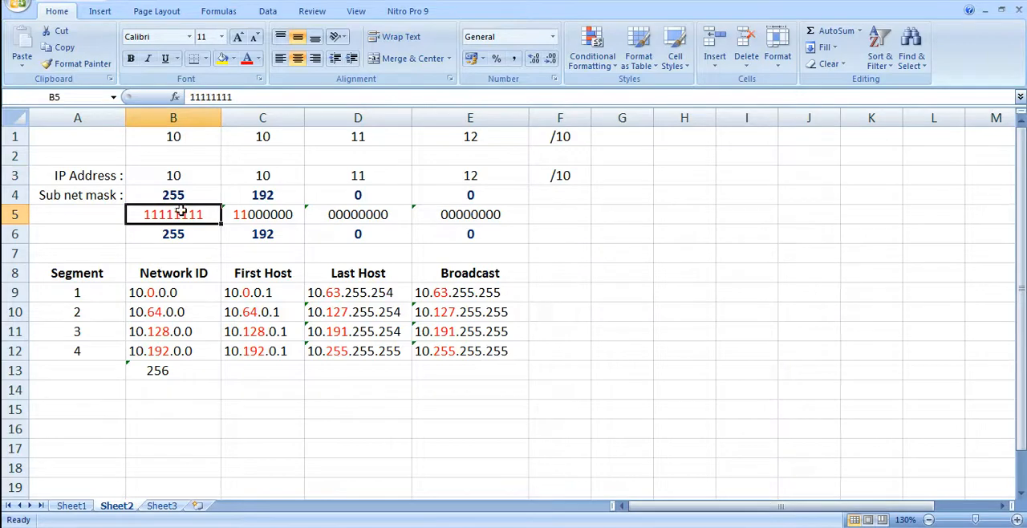
{"action": "left_click", "coordinate": [249, 214]}
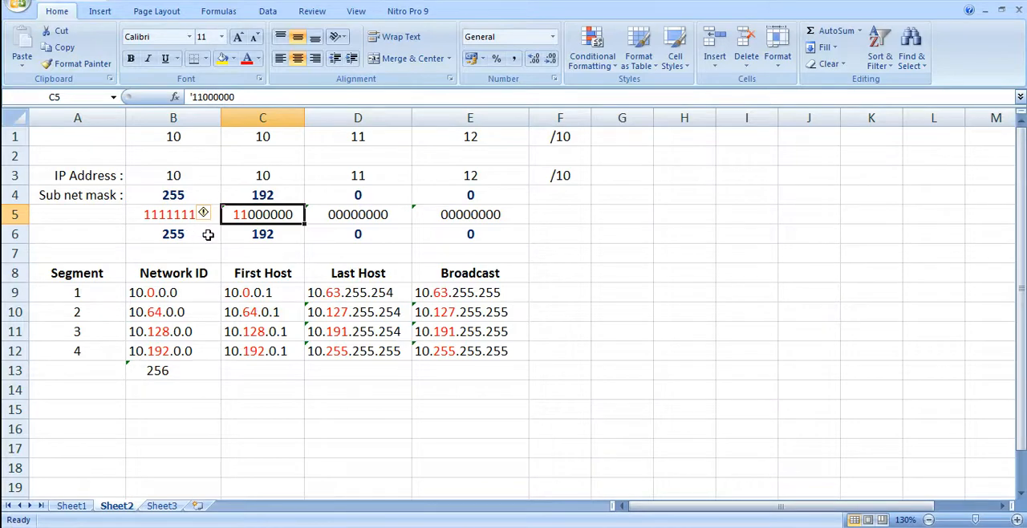
{"action": "left_click", "coordinate": [347, 239]}
{"action": "left_click", "coordinate": [484, 236]}
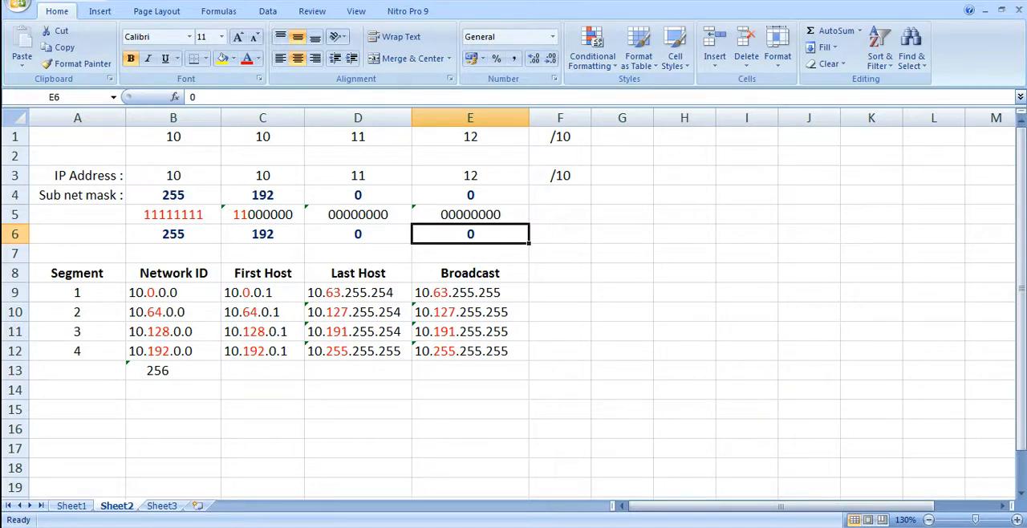
Check the Packet Tracer topology, then return to Excel and examine the First Host addresses of segments 1 to 4 and the subnet mask
{"action": "left_click", "coordinate": [394, 526]}
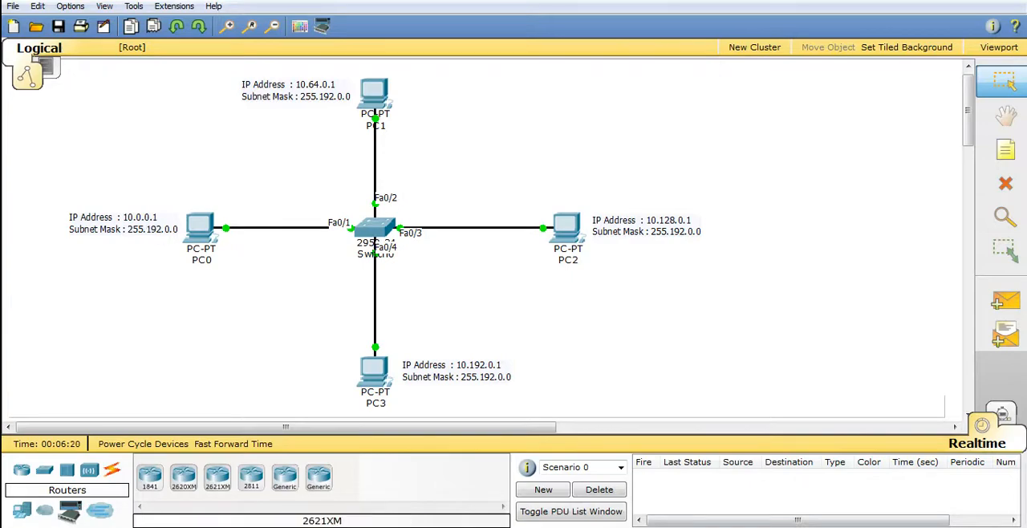
{"action": "left_click", "coordinate": [225, 526]}
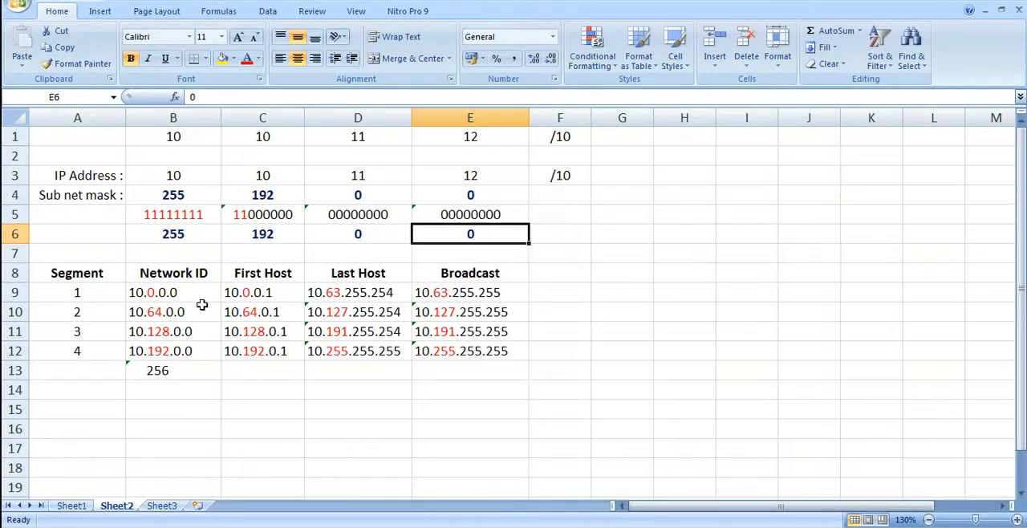
{"action": "left_click", "coordinate": [233, 292]}
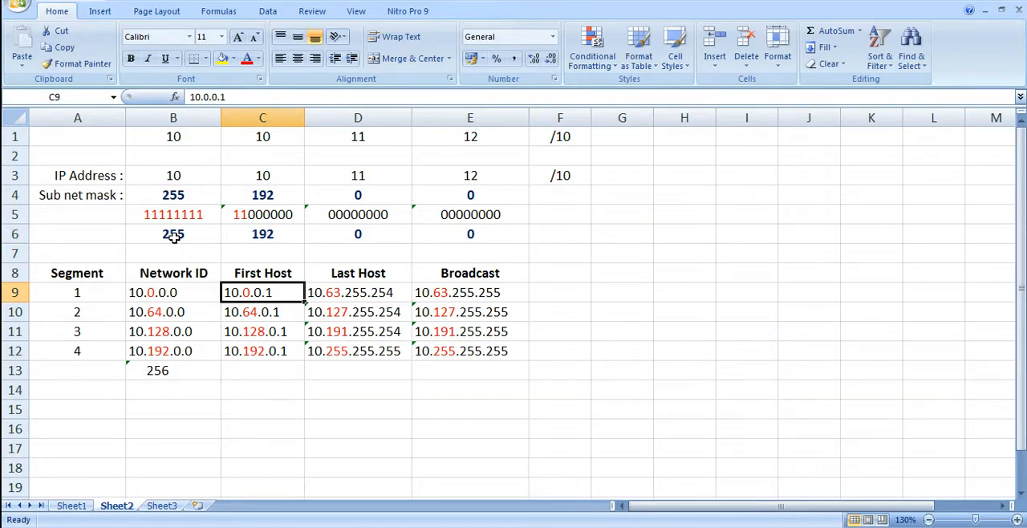
{"action": "left_click_drag", "start_coordinate": [174, 237], "coordinate": [463, 239]}
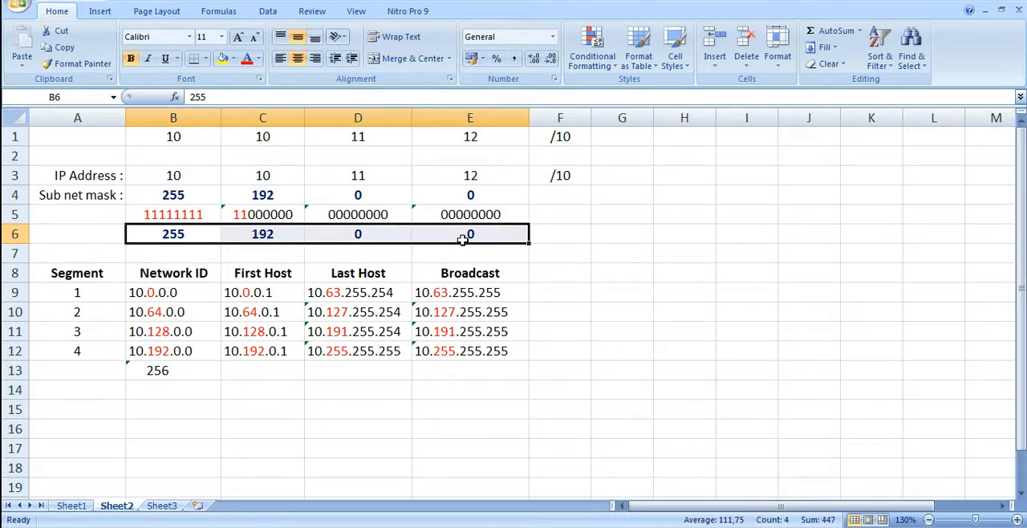
{"action": "left_click", "coordinate": [276, 292]}
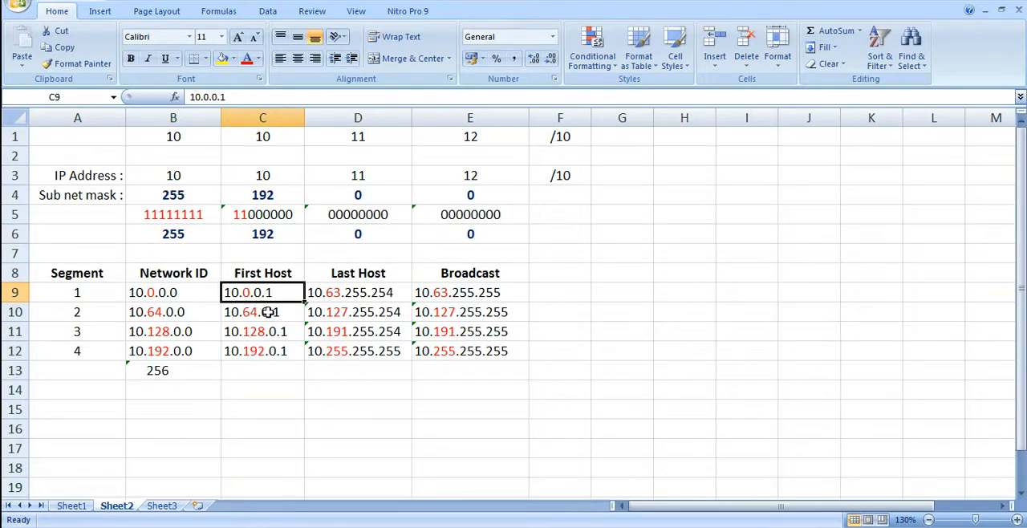
{"action": "left_click", "coordinate": [251, 313]}
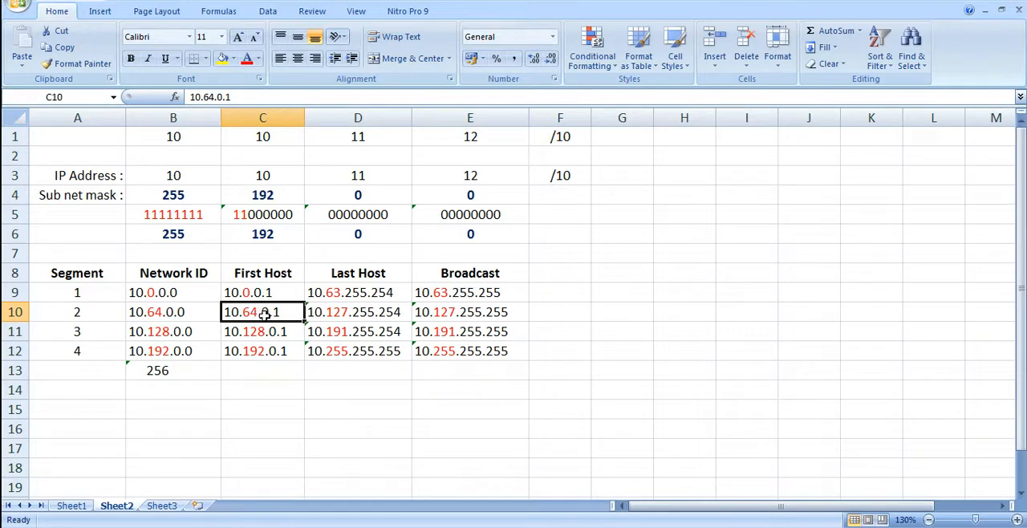
{"action": "left_click", "coordinate": [270, 333]}
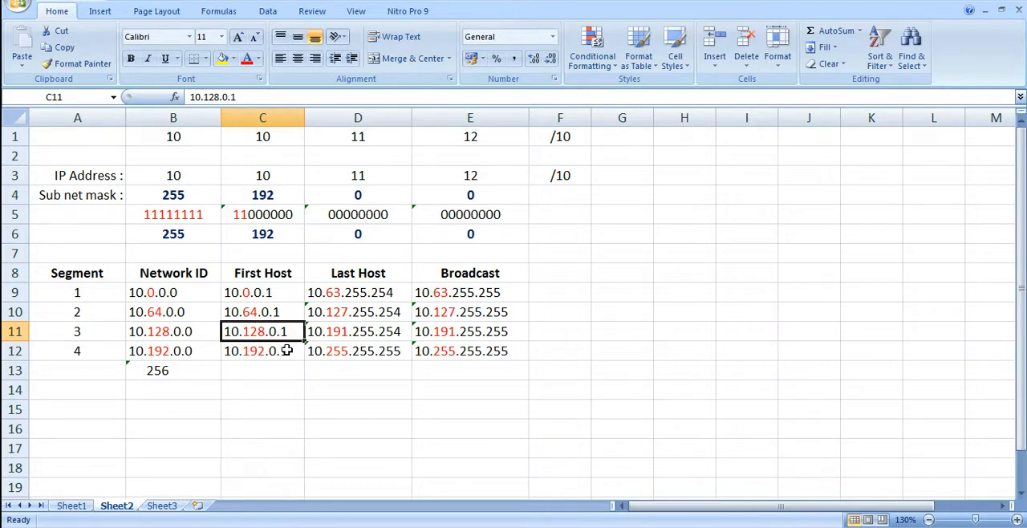
{"action": "left_click", "coordinate": [287, 351]}
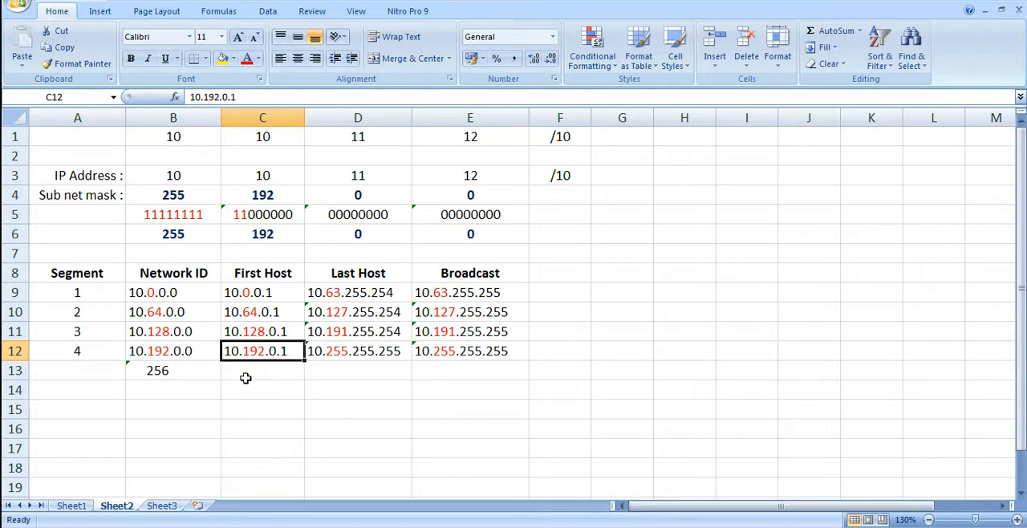
{"action": "left_click_drag", "start_coordinate": [172, 232], "coordinate": [449, 234]}
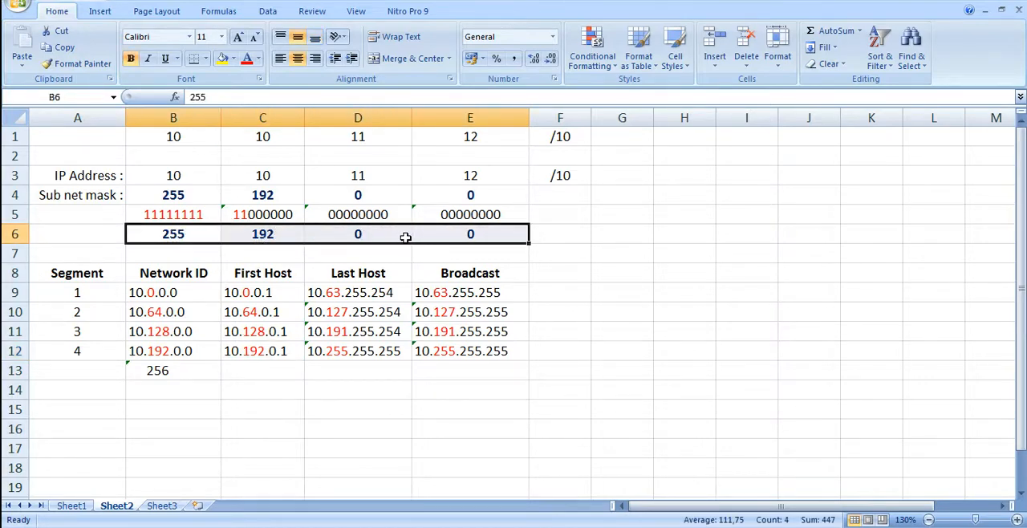
{"action": "left_click", "coordinate": [565, 175]}
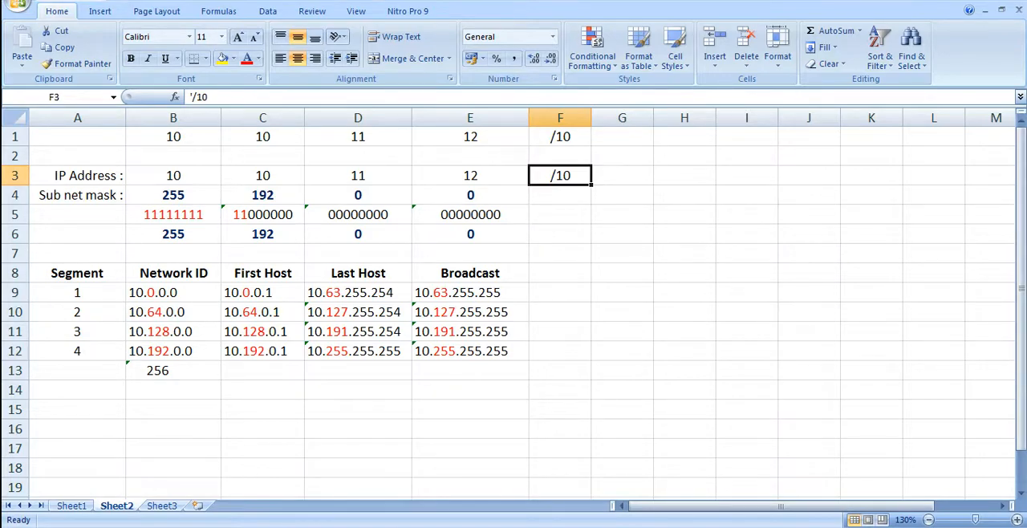
Switch to Packet Tracer and examine the IP addressing of PC0, PC1, PC2 and PC3 in the topology
{"action": "key", "text": "alt+Tab"}
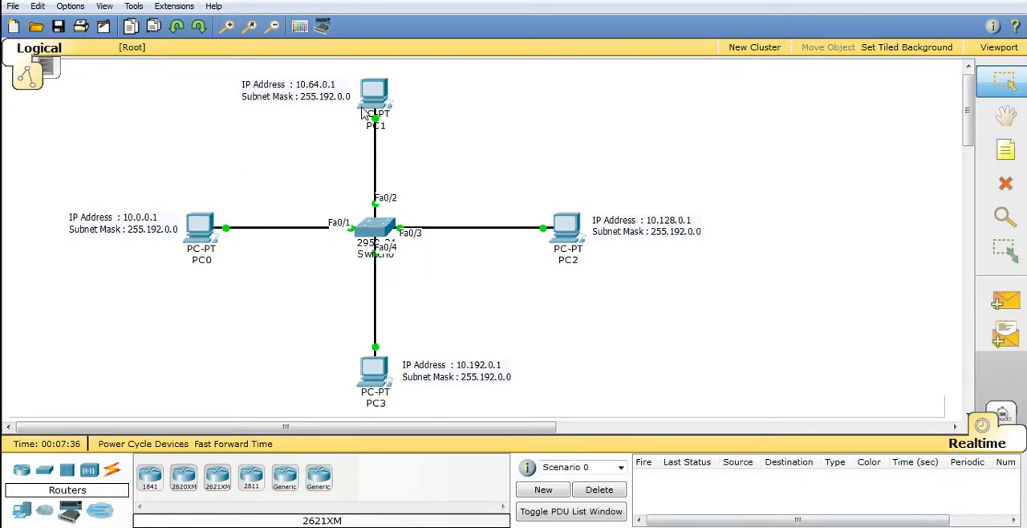
{"action": "mouse_move", "coordinate": [360, 112]}
{"action": "mouse_move", "coordinate": [203, 233]}
{"action": "mouse_move", "coordinate": [377, 98]}
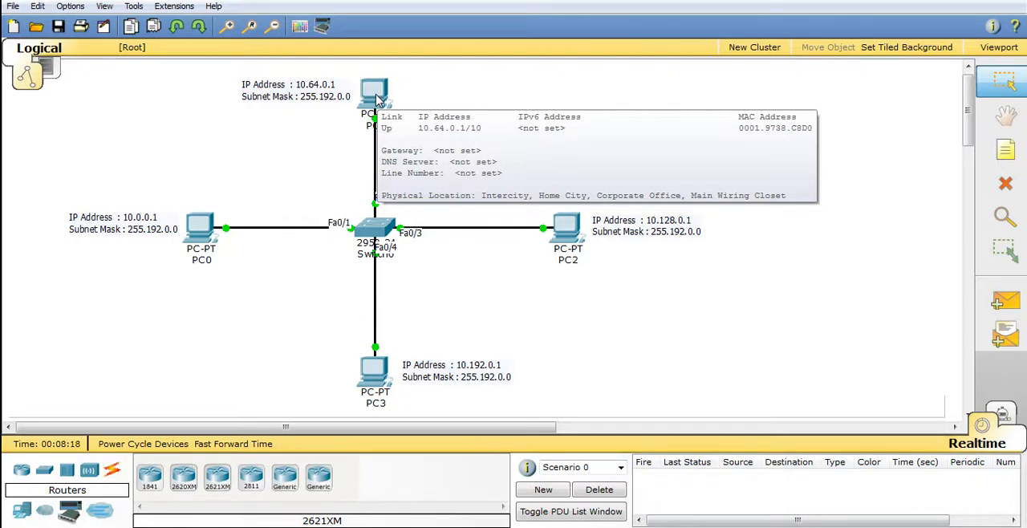
{"action": "left_click", "coordinate": [572, 234]}
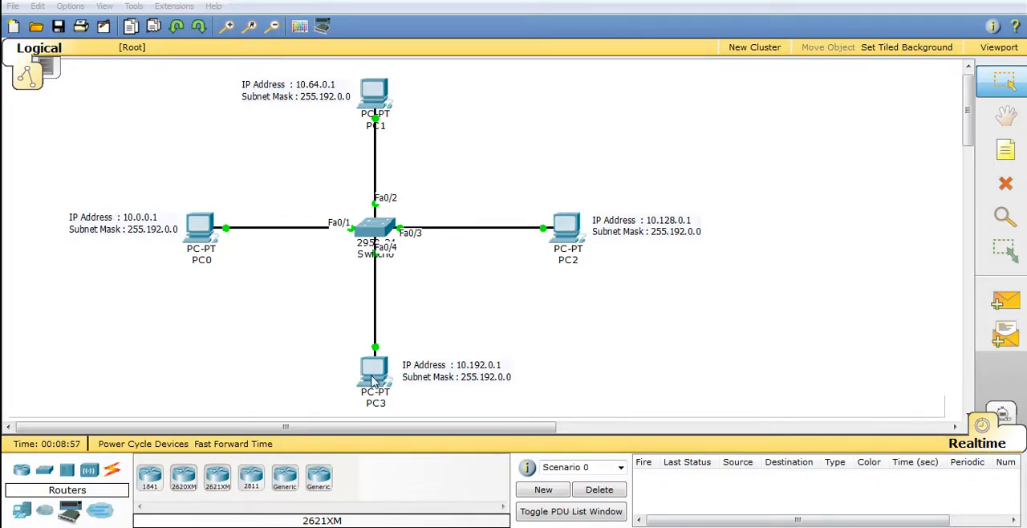
{"action": "left_click", "coordinate": [502, 277]}
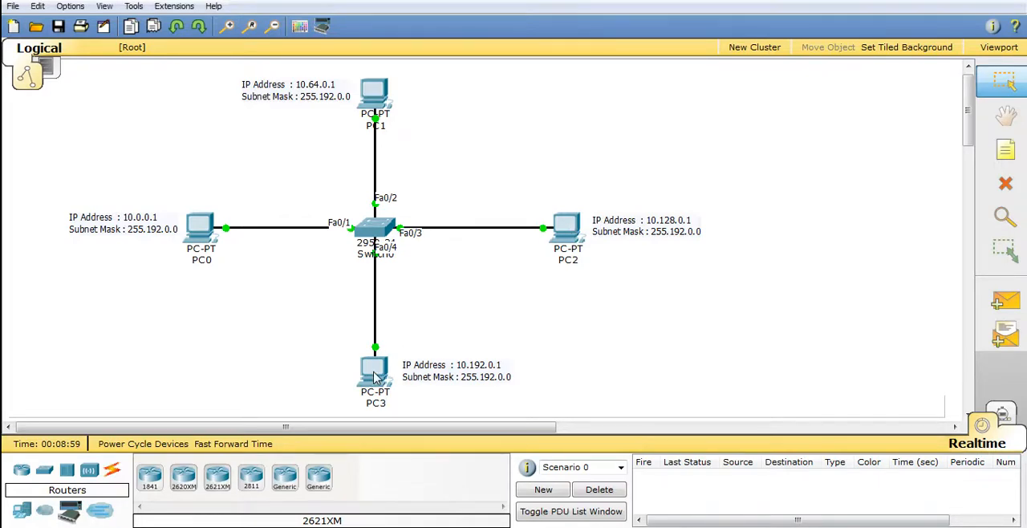
{"action": "mouse_move", "coordinate": [374, 375]}
{"action": "mouse_move", "coordinate": [571, 231]}
{"action": "mouse_move", "coordinate": [204, 233]}
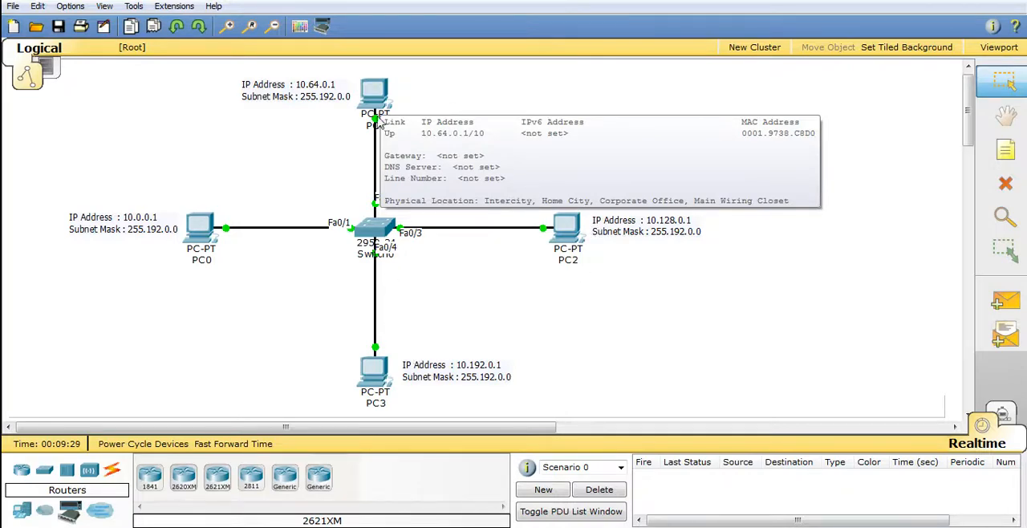
{"action": "mouse_move", "coordinate": [215, 234]}
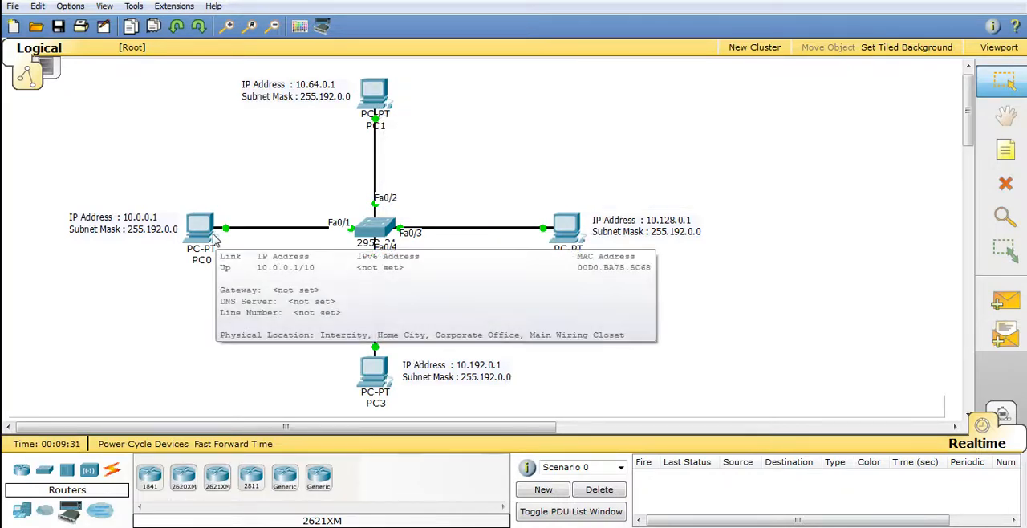
Open the Command Prompt on PC0 and run ipconfig to check its IP settings
{"action": "left_click", "coordinate": [193, 232]}
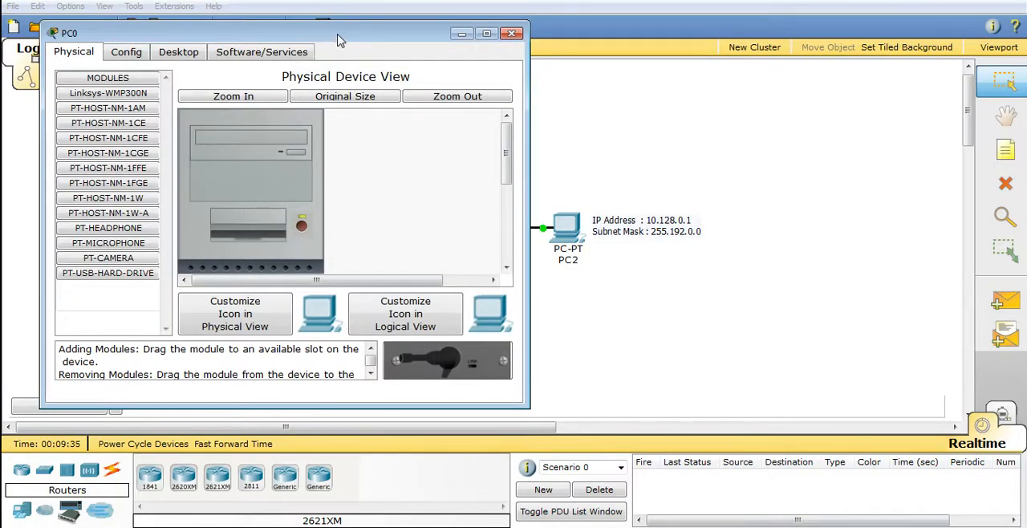
{"action": "left_click_drag", "start_coordinate": [338, 40], "coordinate": [309, 43]}
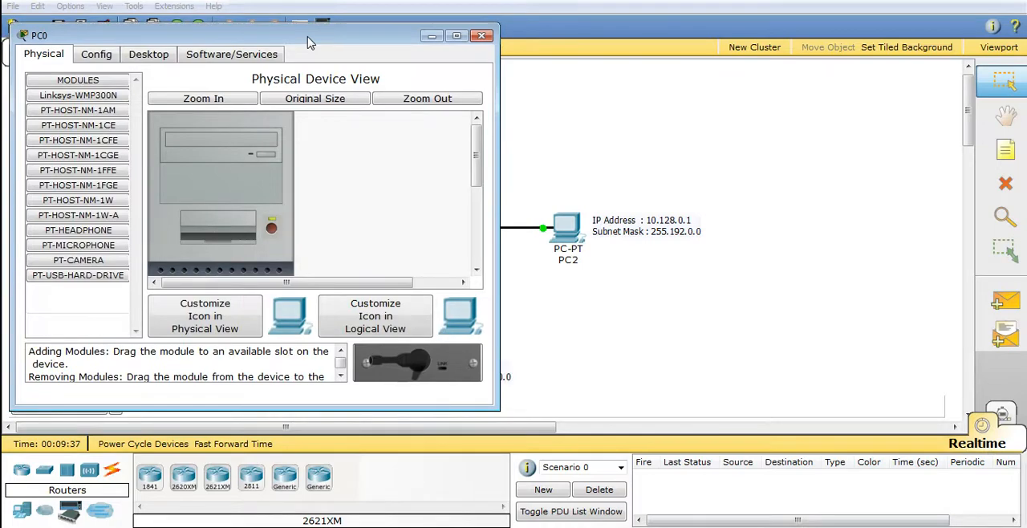
{"action": "left_click", "coordinate": [149, 56]}
{"action": "left_click", "coordinate": [347, 129]}
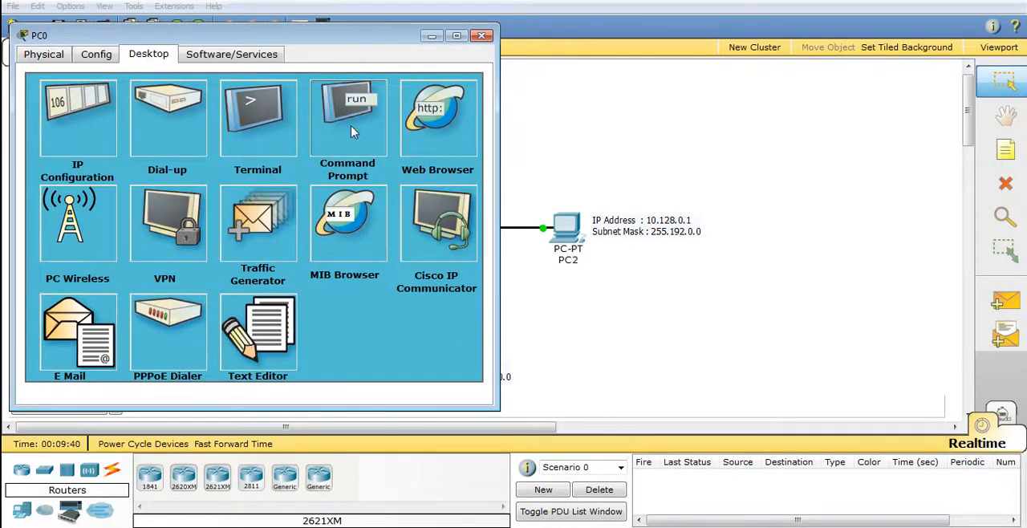
{"action": "type", "text": "ip"}
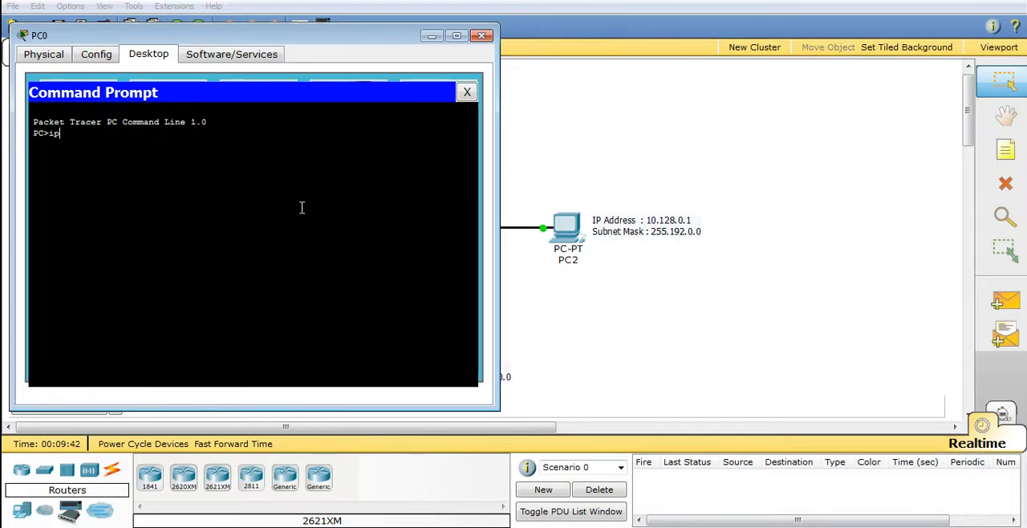
{"action": "type", "text": "confi"}
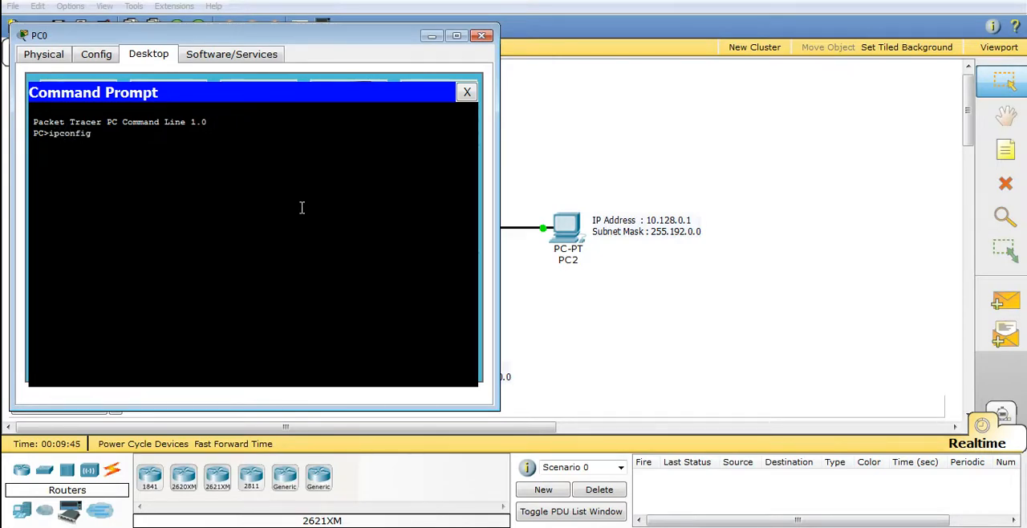
{"action": "type", "text": "g"}
{"action": "key", "text": "Return"}
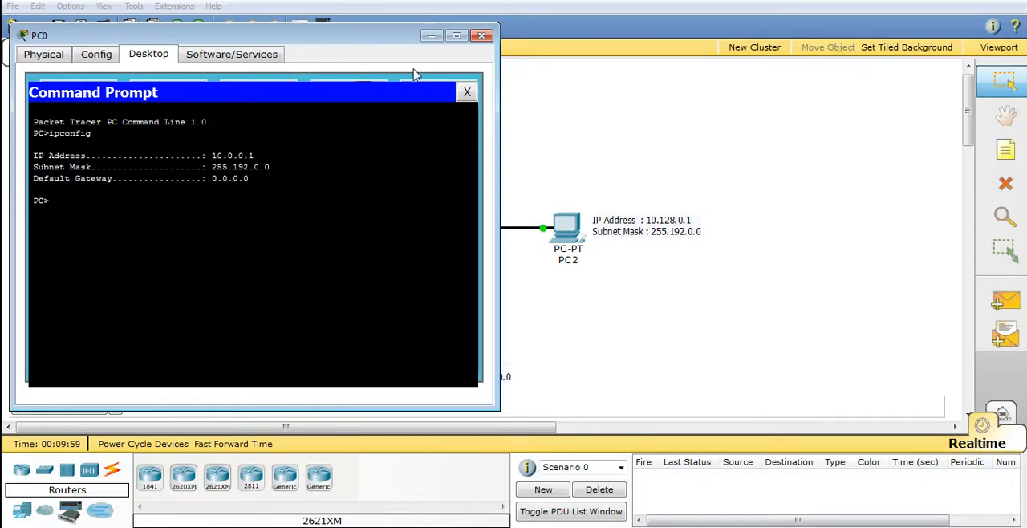
Ping PC1 at 10.64.0.1 from PC0, keeping PC1's address label in view
{"action": "left_click_drag", "start_coordinate": [356, 46], "coordinate": [741, 59]}
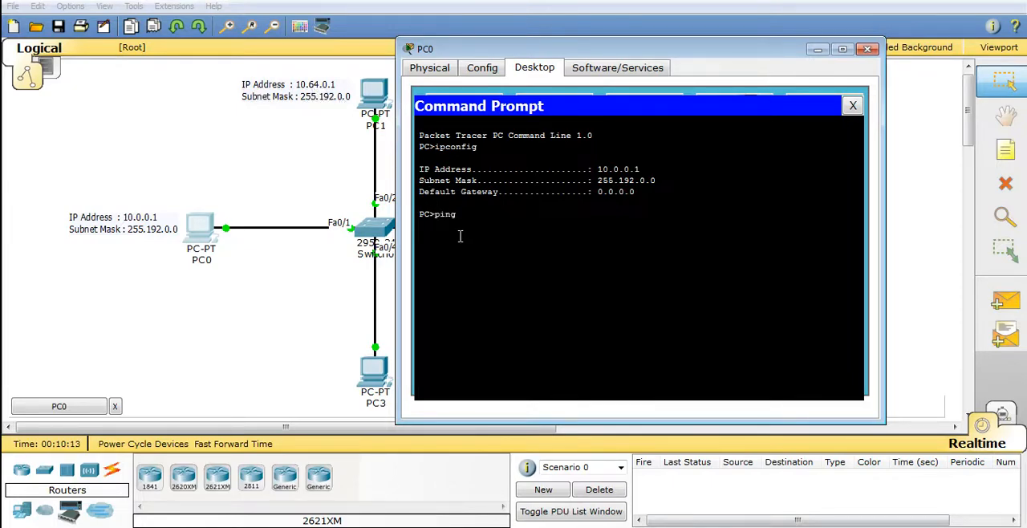
{"action": "type", "text": ".64.0.1"}
{"action": "key", "text": "Return"}
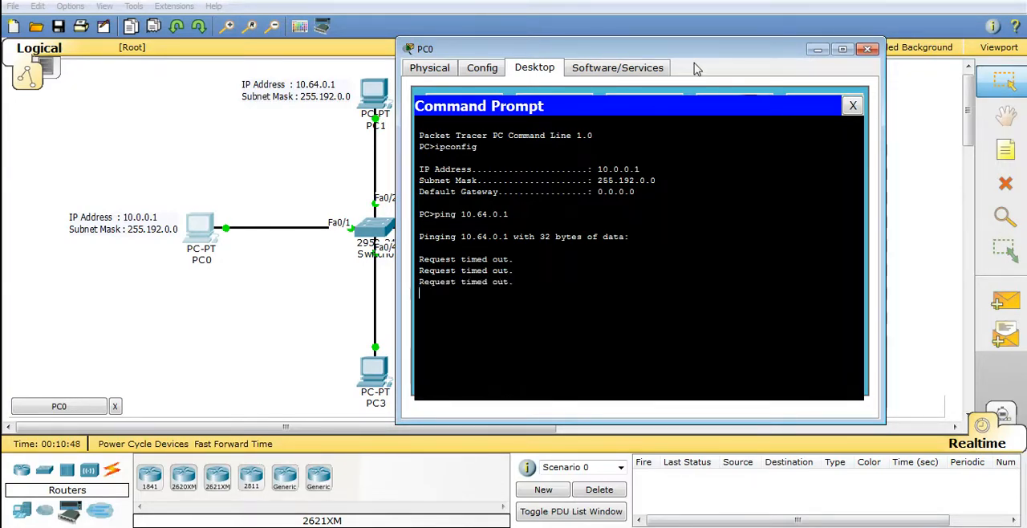
Dismiss the CCleaner update notice and ping PC3 at 10.192.0.1 from PC0
{"action": "left_click_drag", "start_coordinate": [707, 52], "coordinate": [837, 50]}
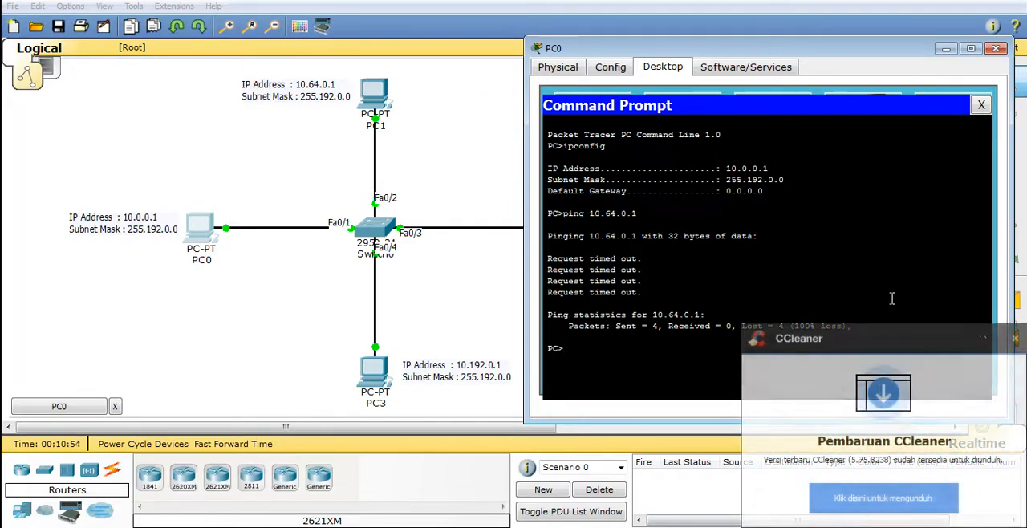
{"action": "left_click", "coordinate": [1015, 339]}
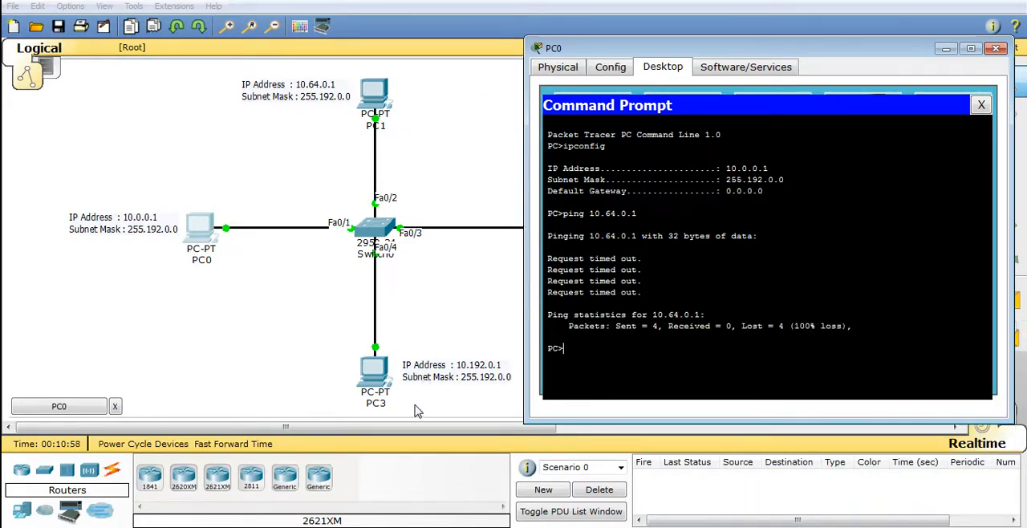
{"action": "key", "text": "Up"}
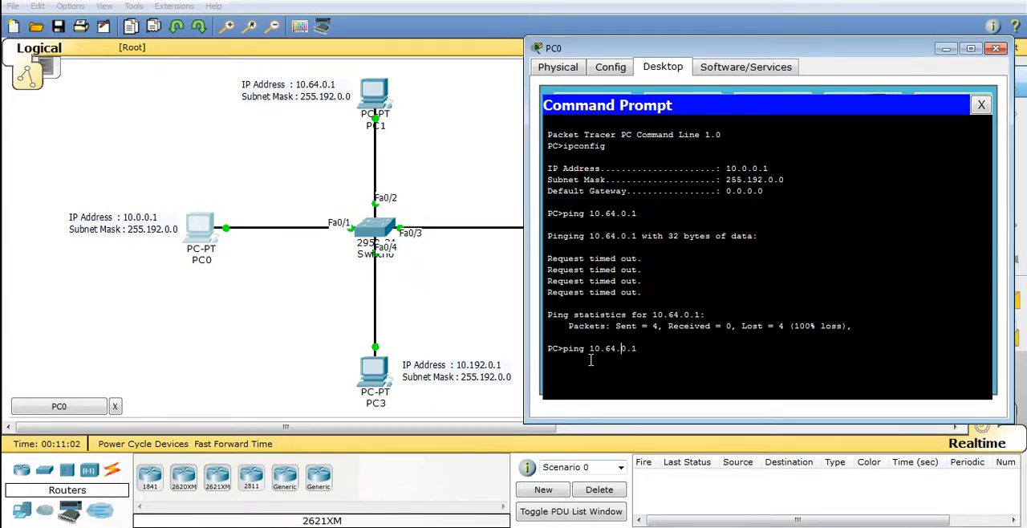
{"action": "key", "text": "BackSpace"}
{"action": "key", "text": "BackSpace"}
{"action": "key", "text": "Return"}
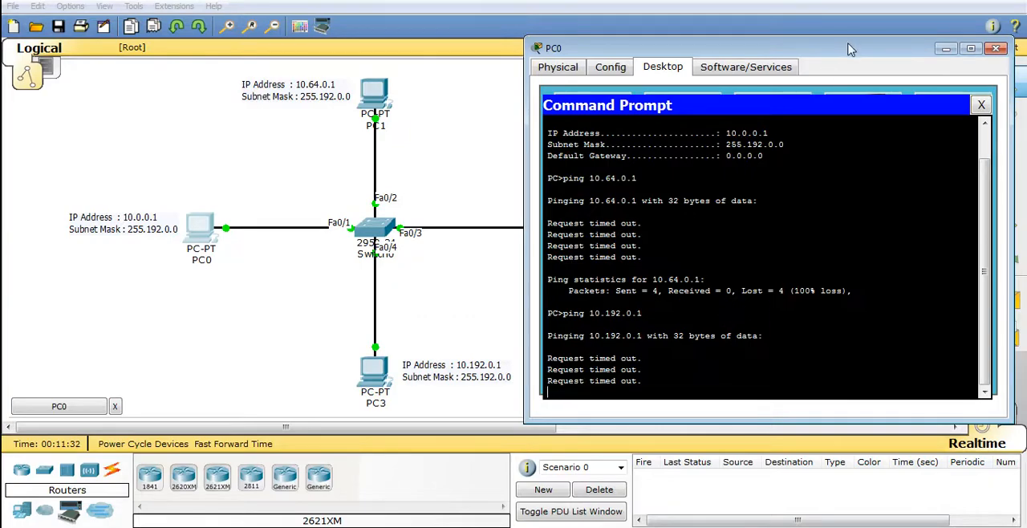
{"action": "left_click_drag", "start_coordinate": [851, 50], "coordinate": [377, 33]}
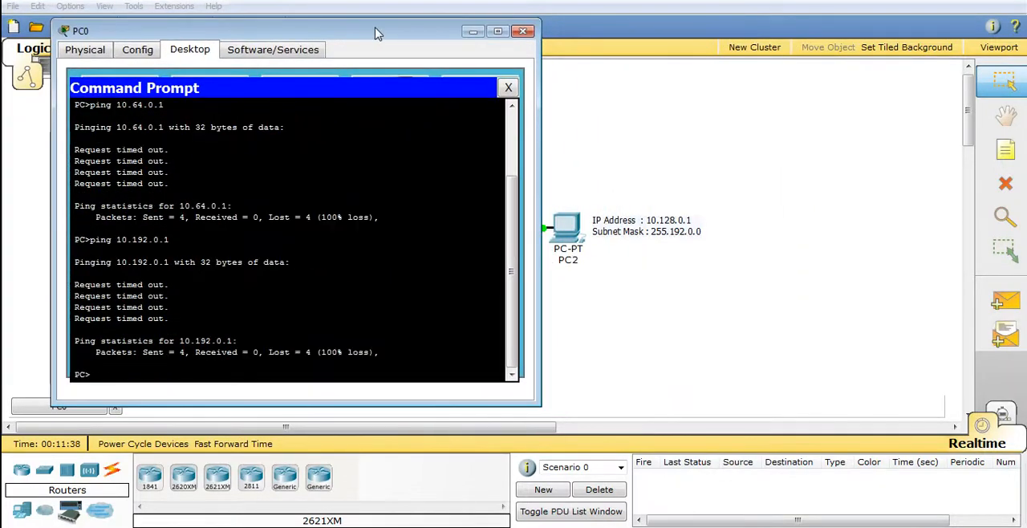
Ping PC2 at 10.128.0.1 from PC0's Command Prompt, then close the PC0 window
{"action": "key", "text": "Up"}
{"action": "key", "text": "BackSpace"}
{"action": "key", "text": "BackSpace"}
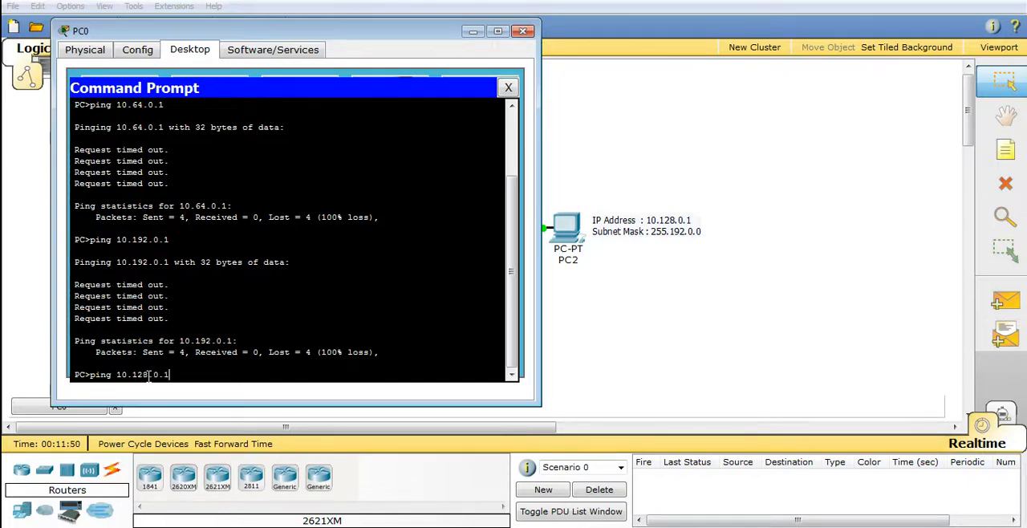
{"action": "key", "text": "Return"}
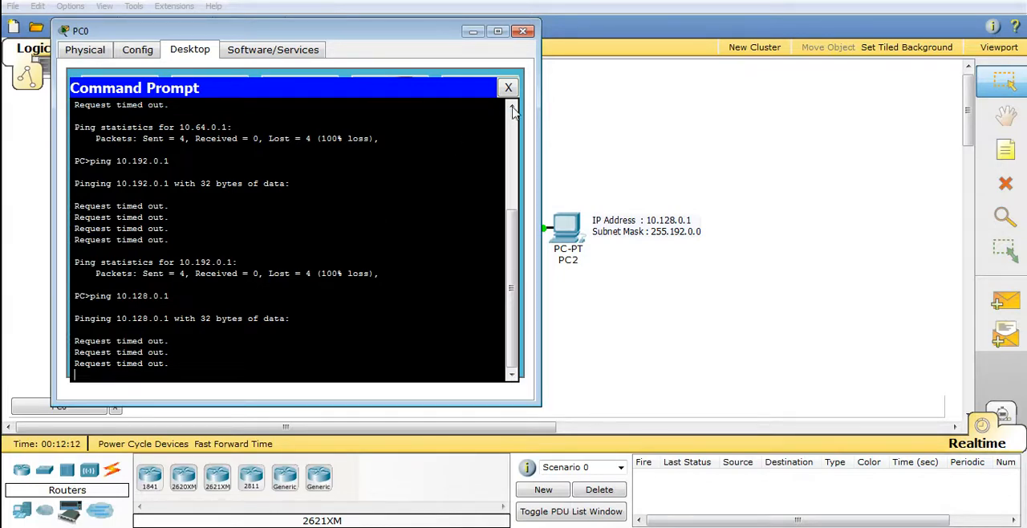
{"action": "left_click", "coordinate": [526, 32]}
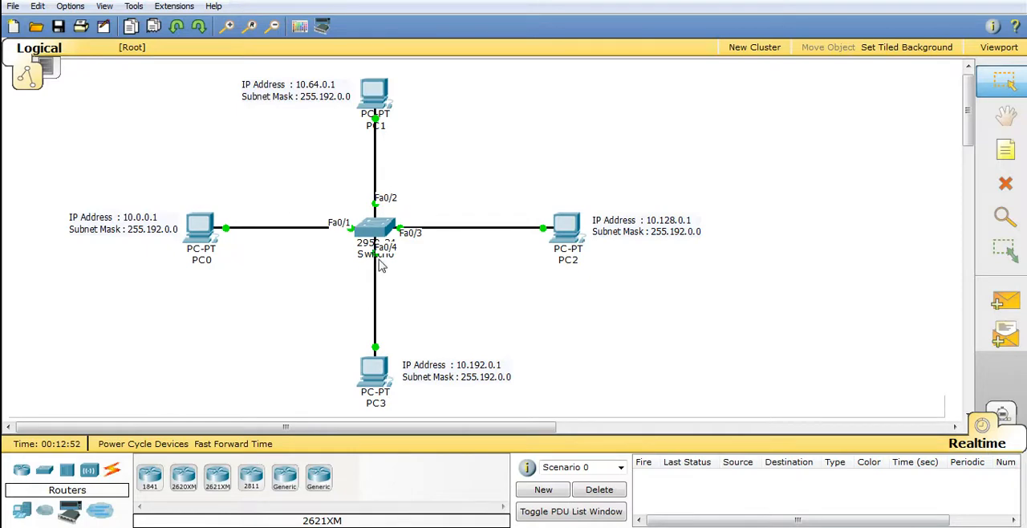
Delete the switch at the centre of the topology together with its links to the four PCs
{"action": "mouse_move", "coordinate": [382, 268]}
{"action": "left_click", "coordinate": [1006, 184]}
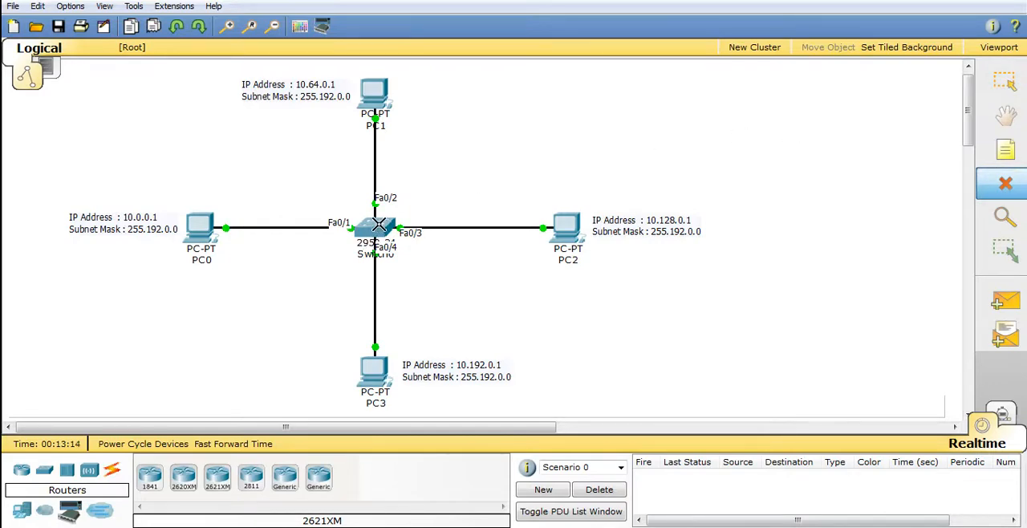
{"action": "left_click", "coordinate": [378, 227]}
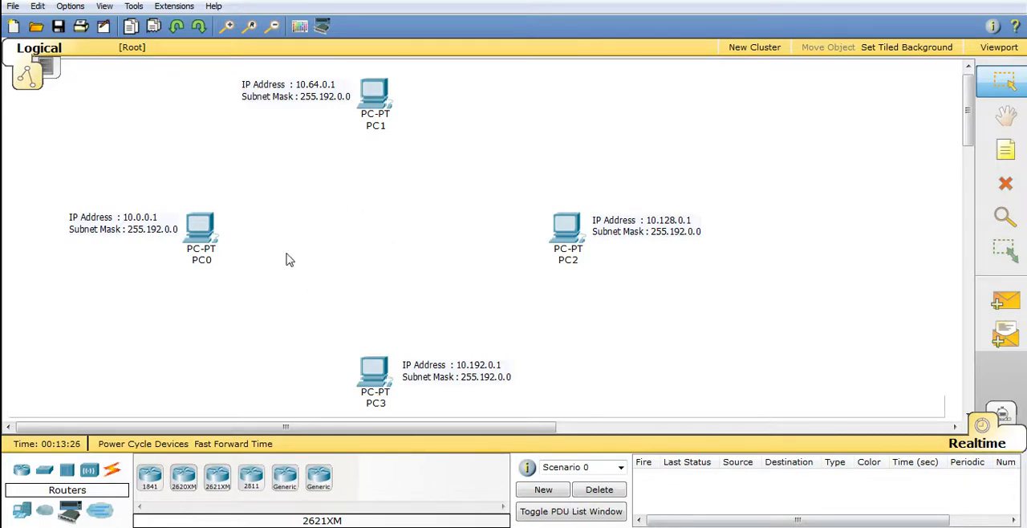
Place an 1841 router in the middle of the four PCs where the switch was
{"action": "left_click", "coordinate": [44, 473]}
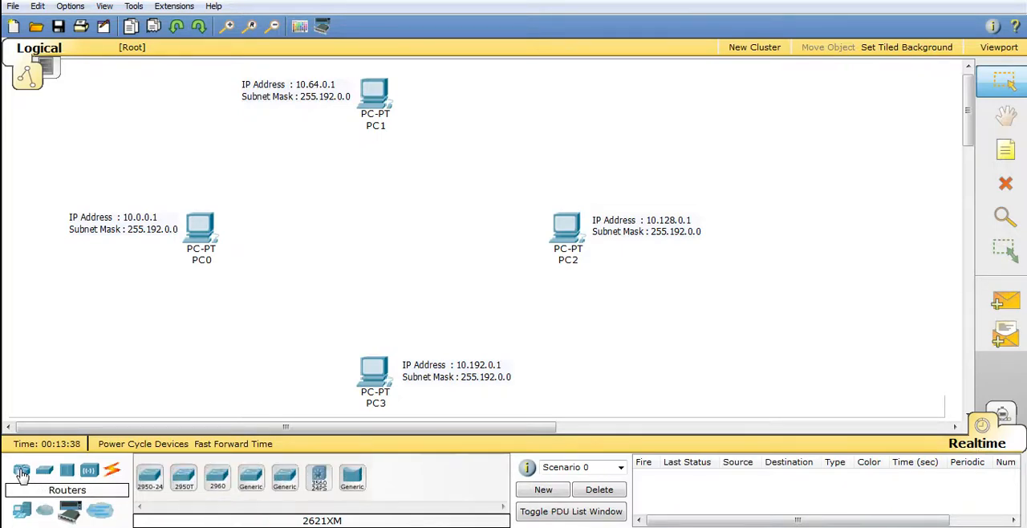
{"action": "left_click", "coordinate": [21, 474]}
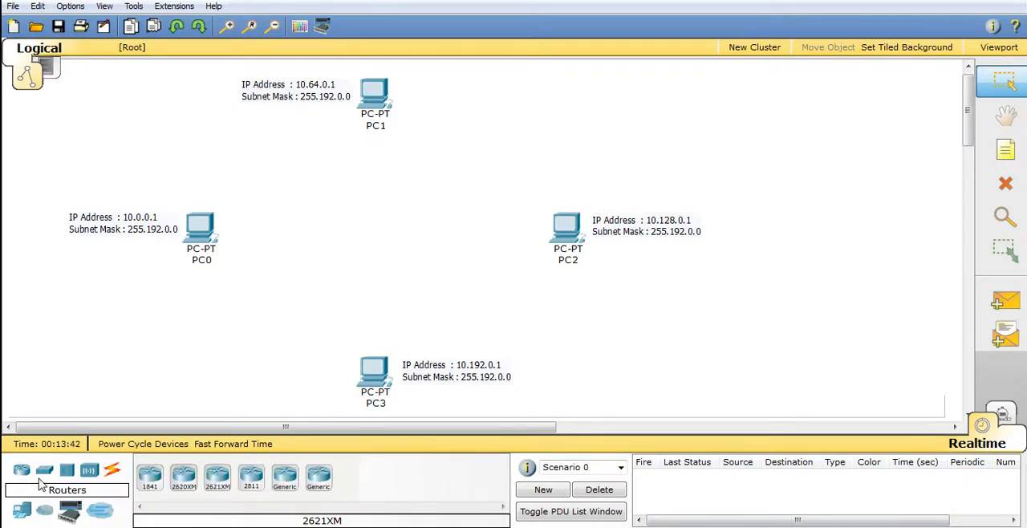
{"action": "left_click", "coordinate": [150, 479]}
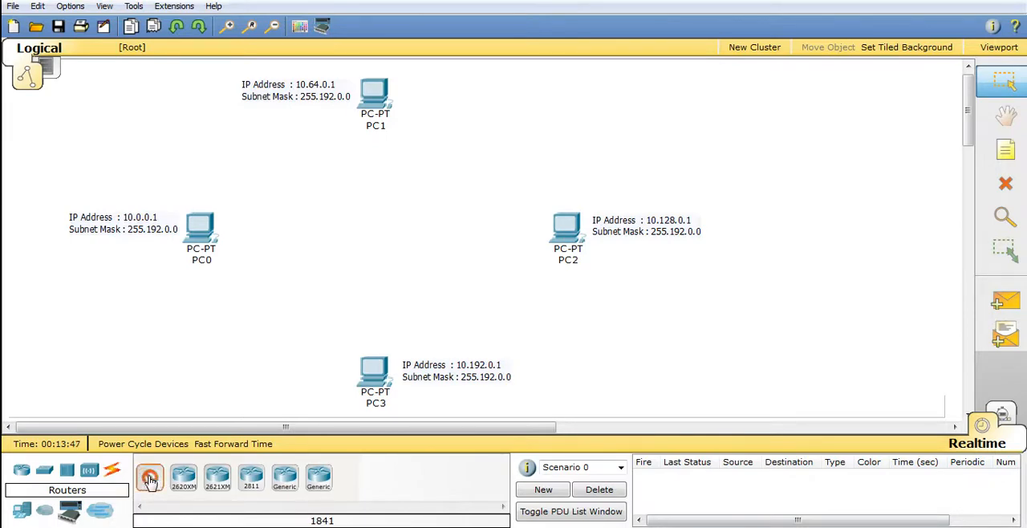
{"action": "left_click", "coordinate": [374, 218]}
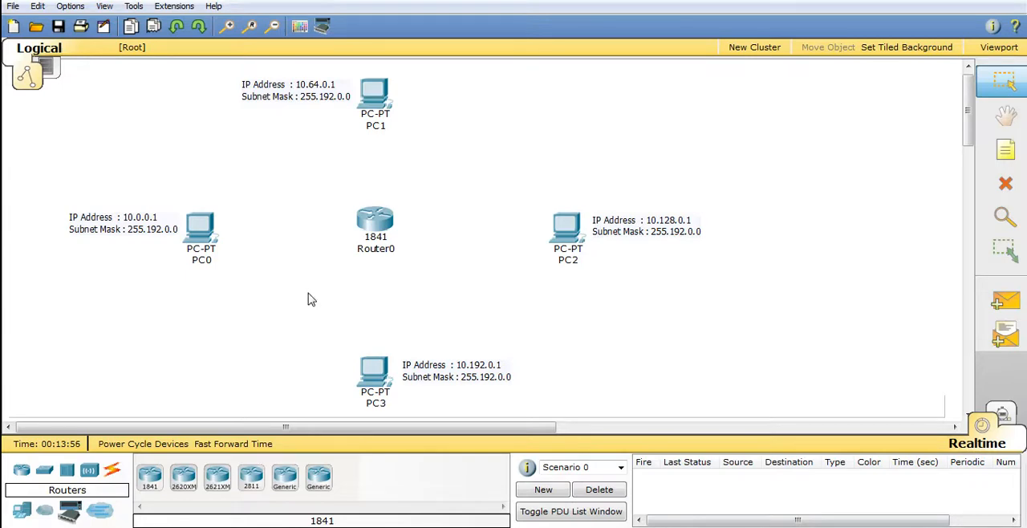
Check which interfaces the new 1841 router offers in its configuration, then close its window
{"action": "left_click", "coordinate": [373, 223]}
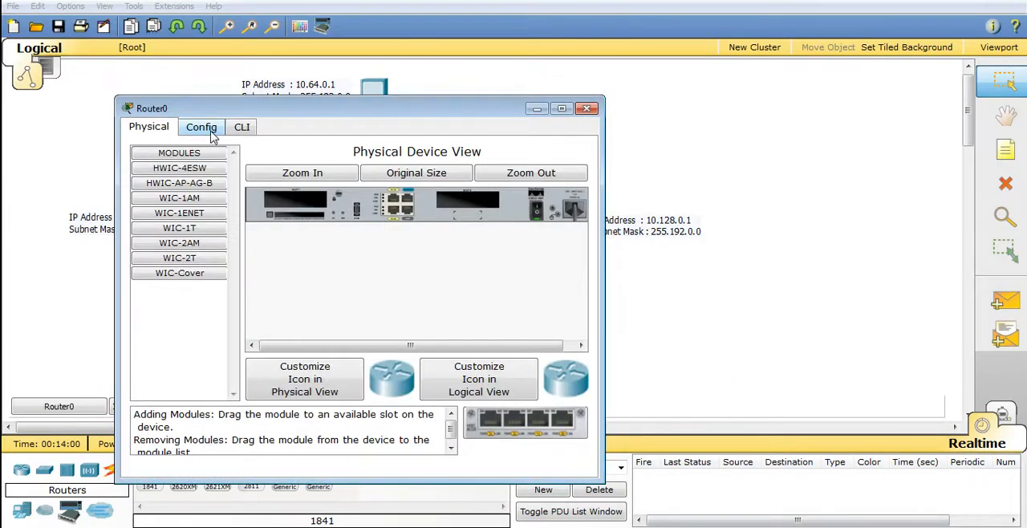
{"action": "left_click", "coordinate": [207, 130]}
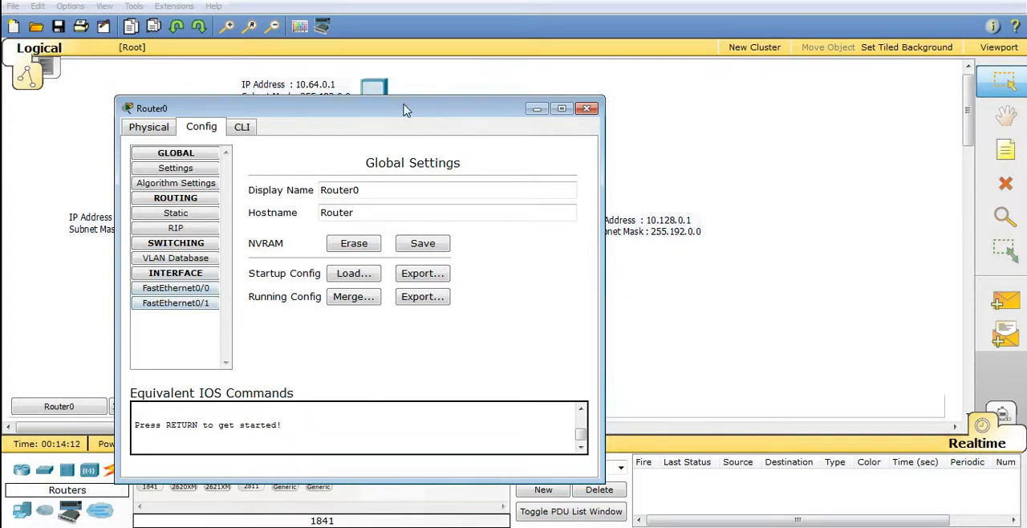
{"action": "left_click_drag", "start_coordinate": [409, 110], "coordinate": [411, 143]}
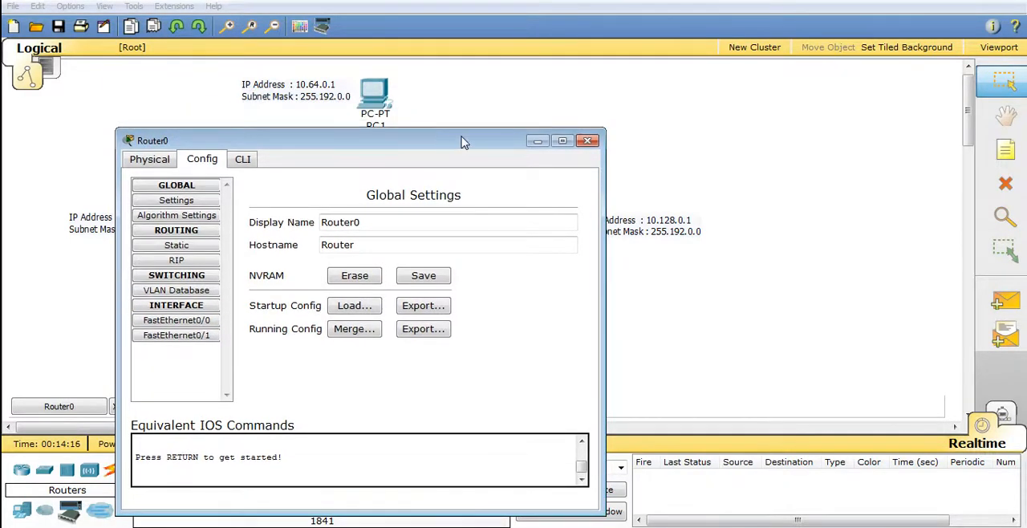
{"action": "left_click", "coordinate": [588, 141]}
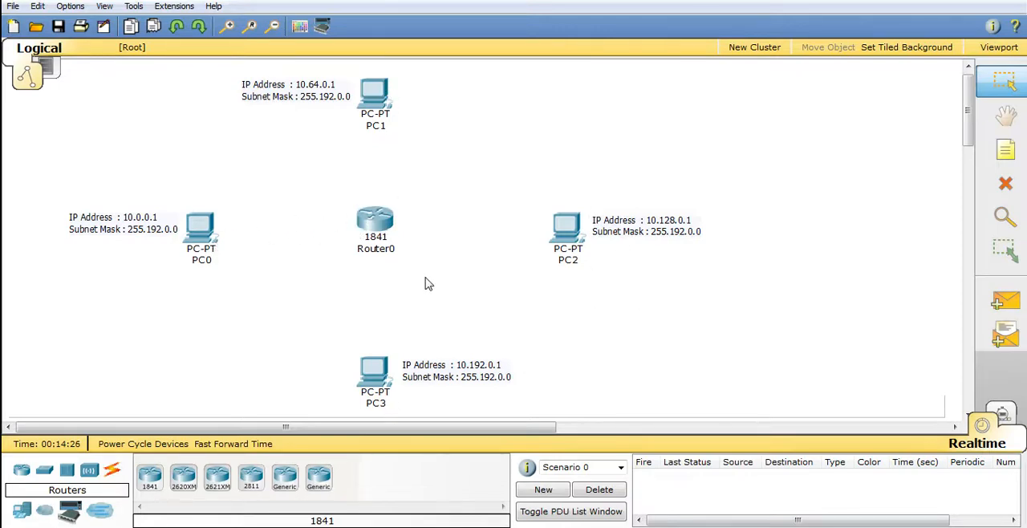
Open the 1841 router's physical device view and switch its power off
{"action": "left_click", "coordinate": [378, 228]}
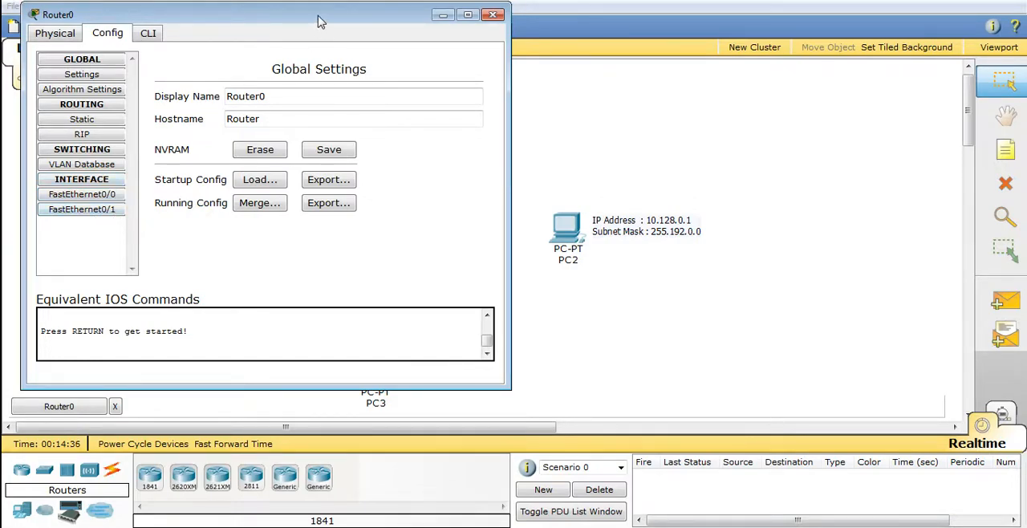
{"action": "left_click_drag", "start_coordinate": [318, 22], "coordinate": [319, 41]}
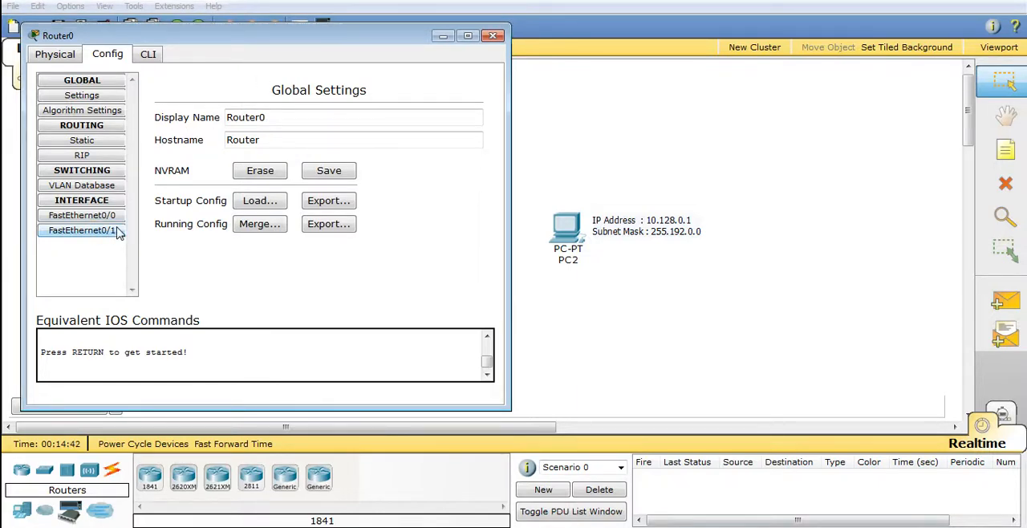
{"action": "left_click", "coordinate": [55, 56]}
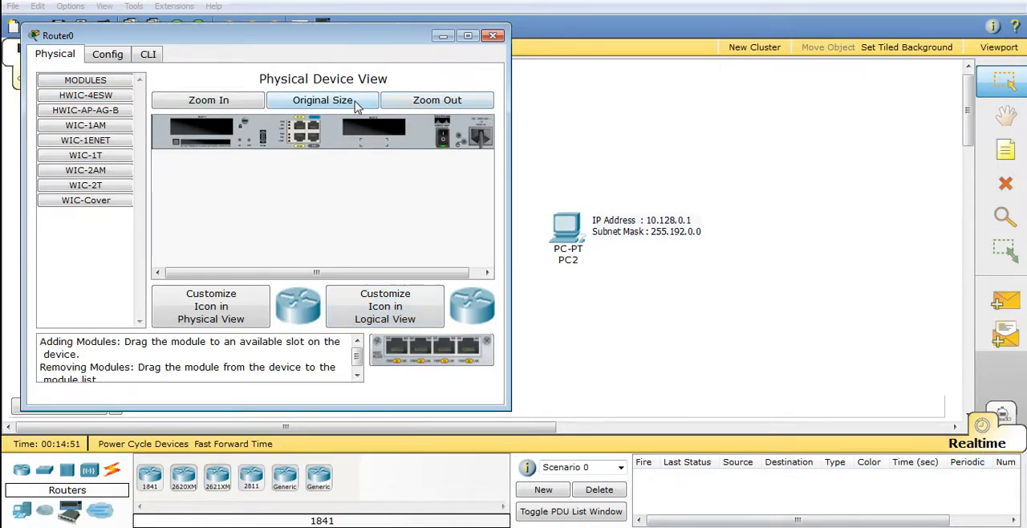
{"action": "left_click", "coordinate": [418, 101]}
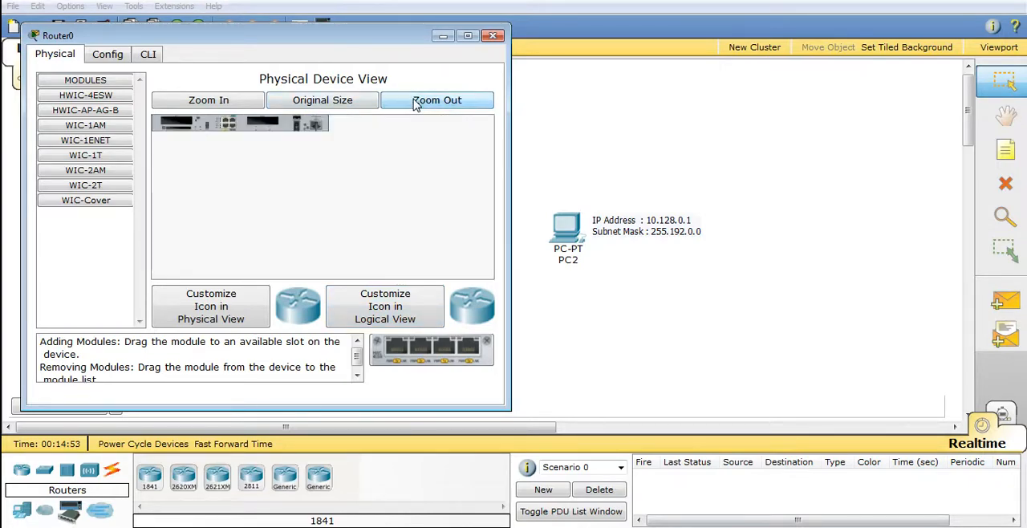
{"action": "left_click", "coordinate": [223, 101]}
{"action": "left_click", "coordinate": [223, 101]}
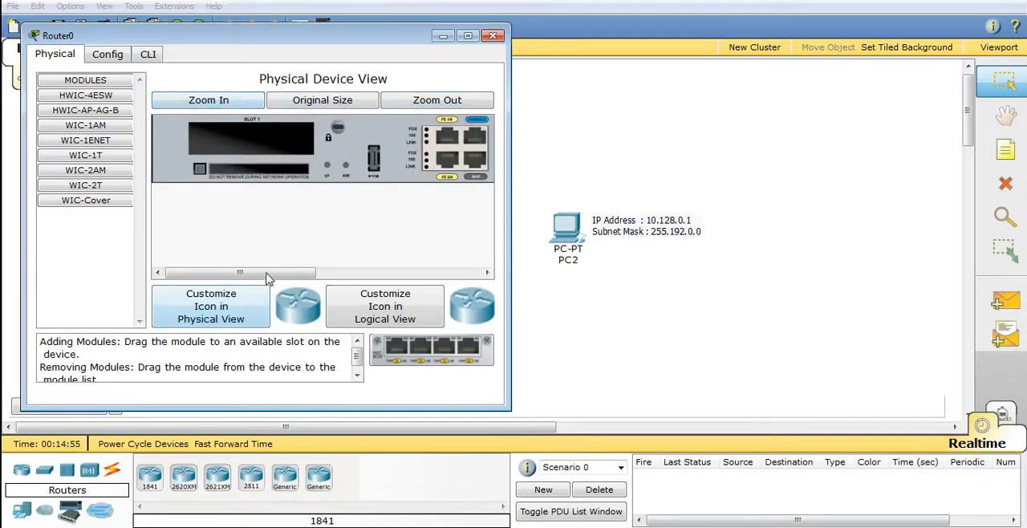
{"action": "left_click_drag", "start_coordinate": [269, 273], "coordinate": [281, 202]}
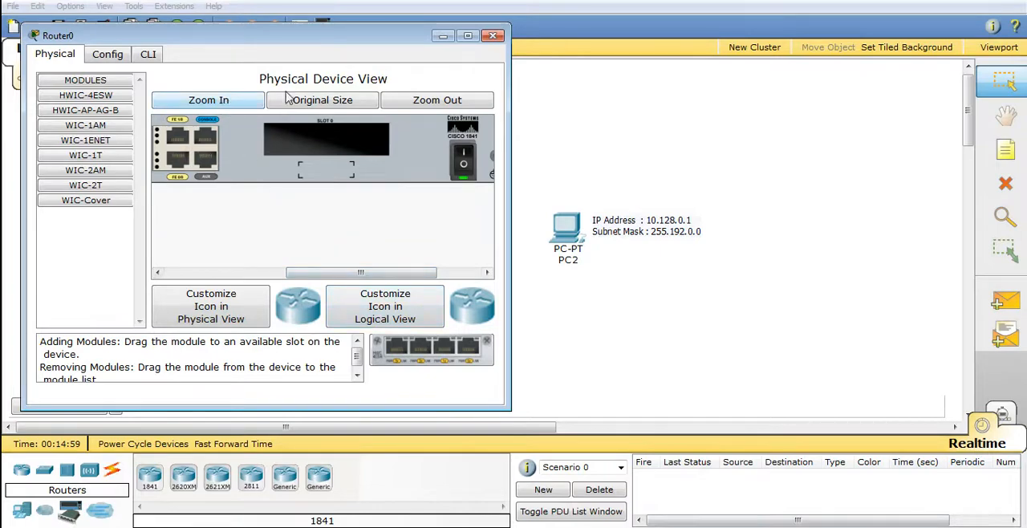
{"action": "left_click", "coordinate": [432, 104]}
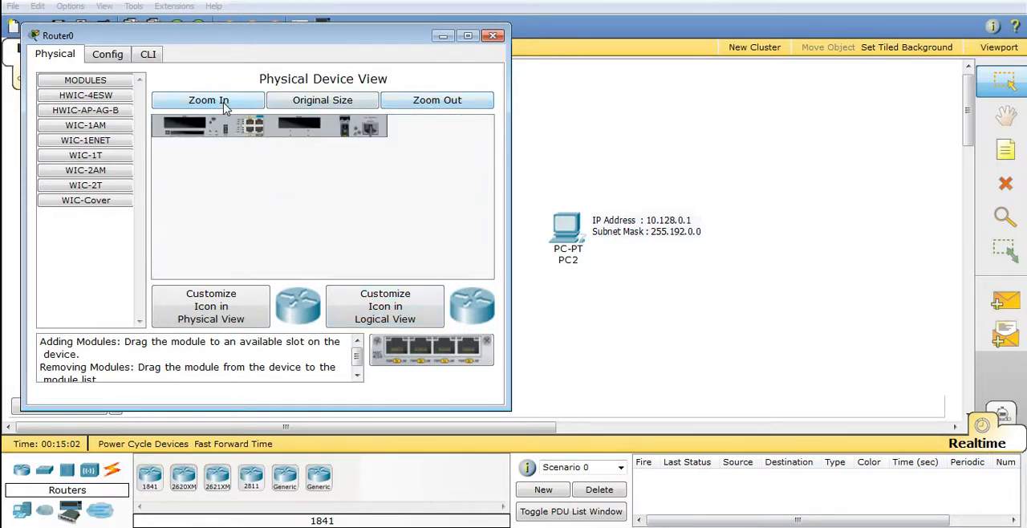
{"action": "left_click", "coordinate": [225, 102]}
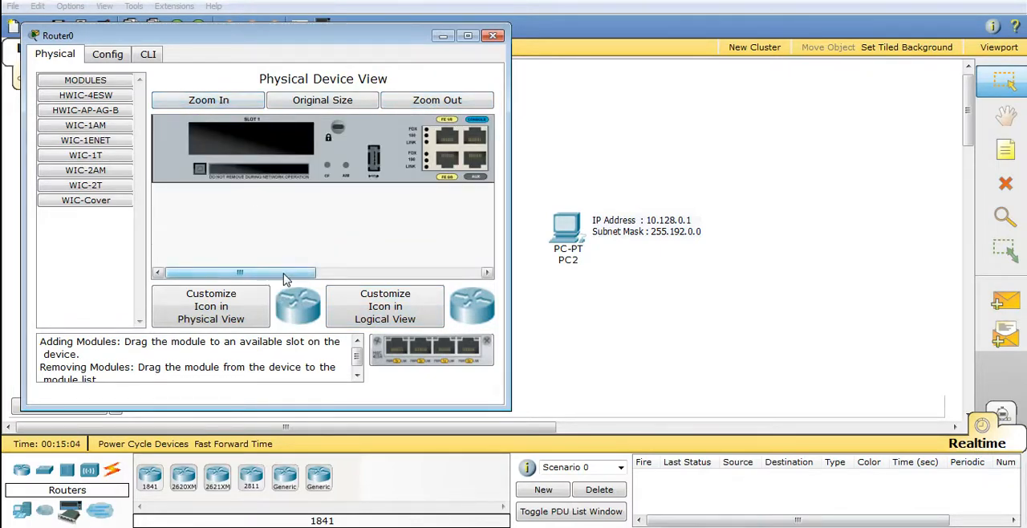
{"action": "left_click_drag", "start_coordinate": [285, 275], "coordinate": [449, 273]}
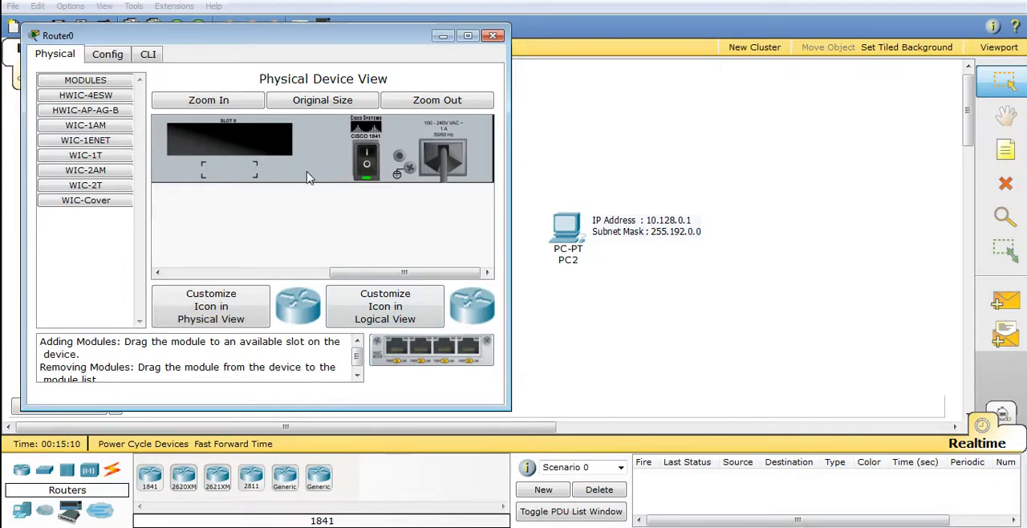
{"action": "left_click", "coordinate": [369, 155]}
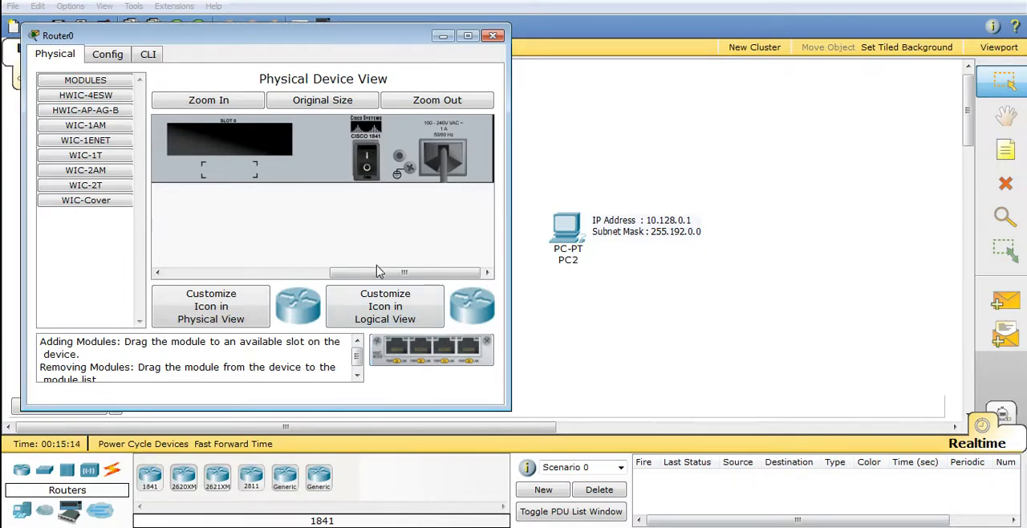
Install a WIC-1ENET module in slot 1 of the router and another one in slot 0
{"action": "left_click_drag", "start_coordinate": [377, 277], "coordinate": [204, 274]}
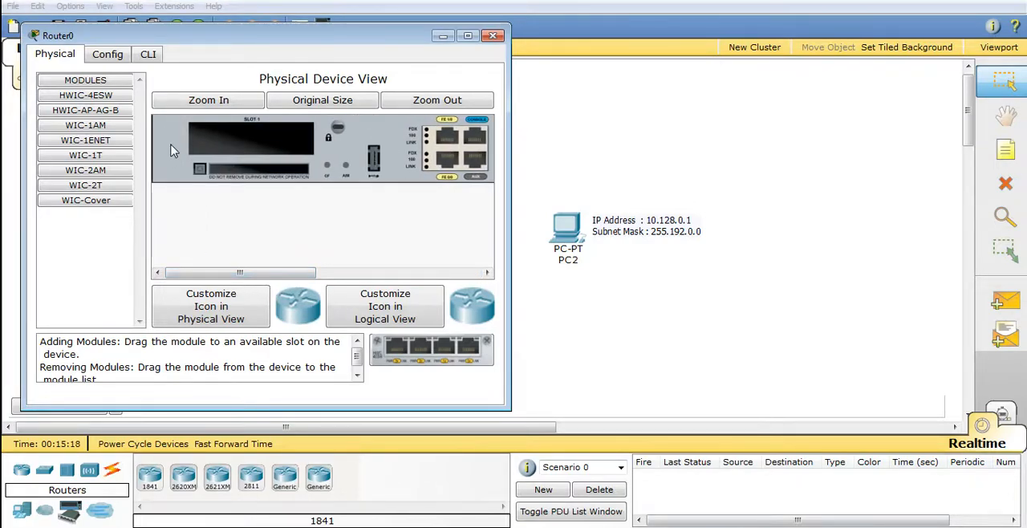
{"action": "left_click", "coordinate": [100, 145]}
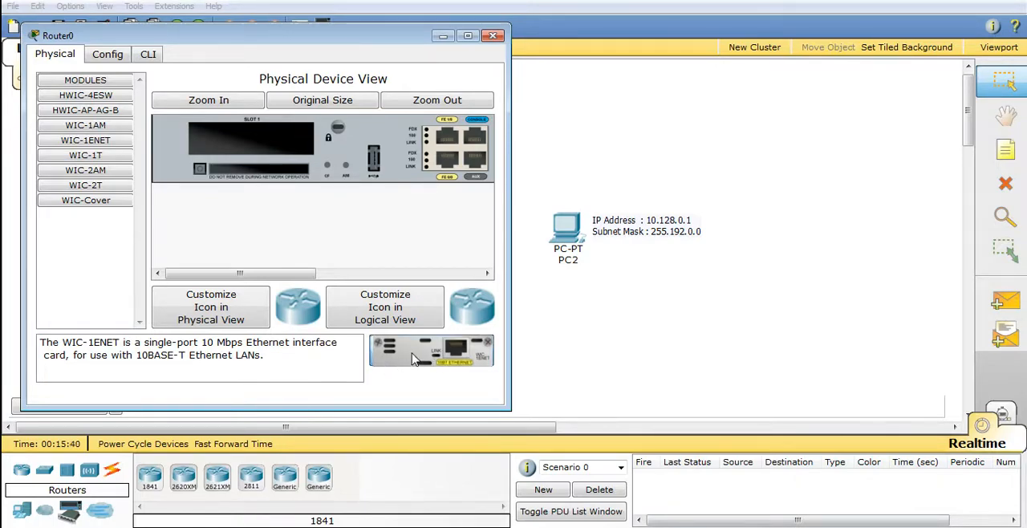
{"action": "left_click_drag", "start_coordinate": [412, 359], "coordinate": [233, 138]}
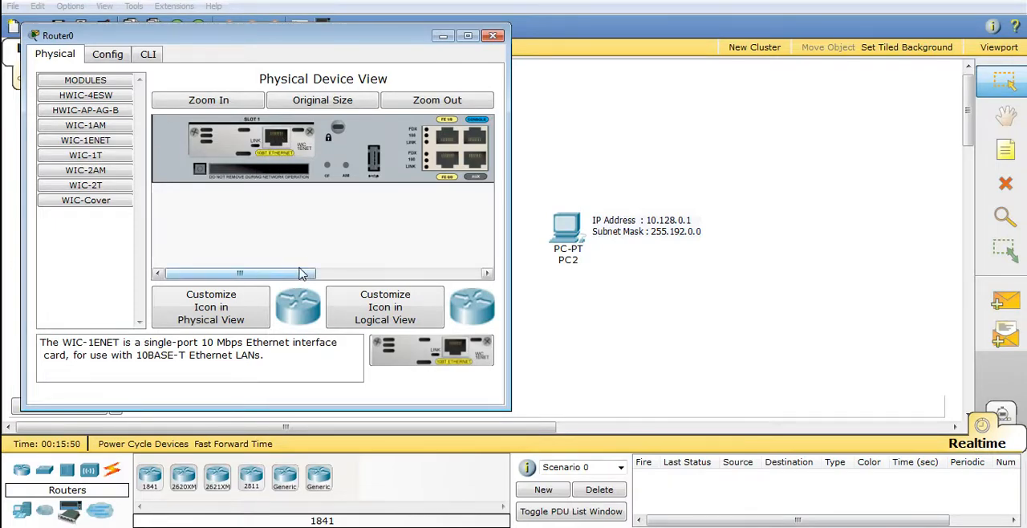
{"action": "left_click_drag", "start_coordinate": [301, 276], "coordinate": [436, 268]}
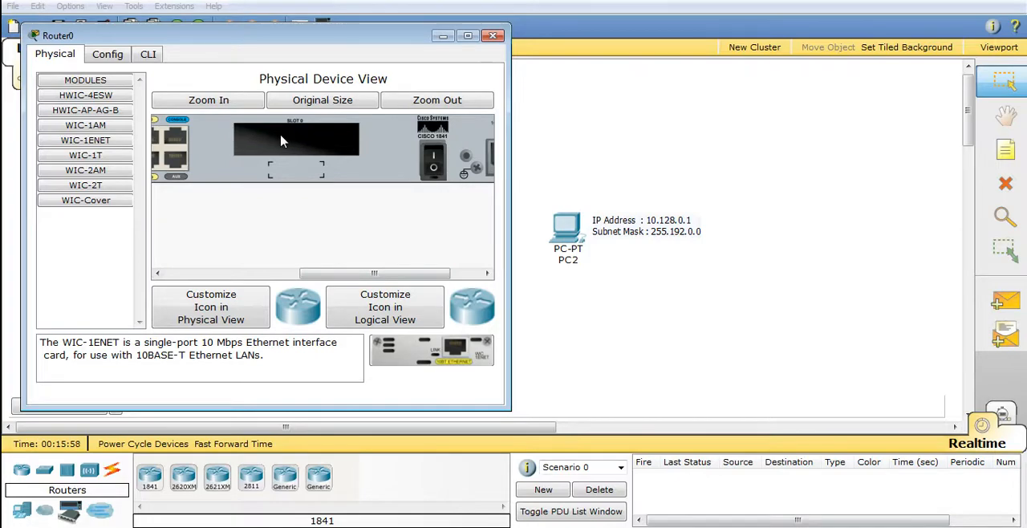
{"action": "left_click_drag", "start_coordinate": [395, 355], "coordinate": [277, 144]}
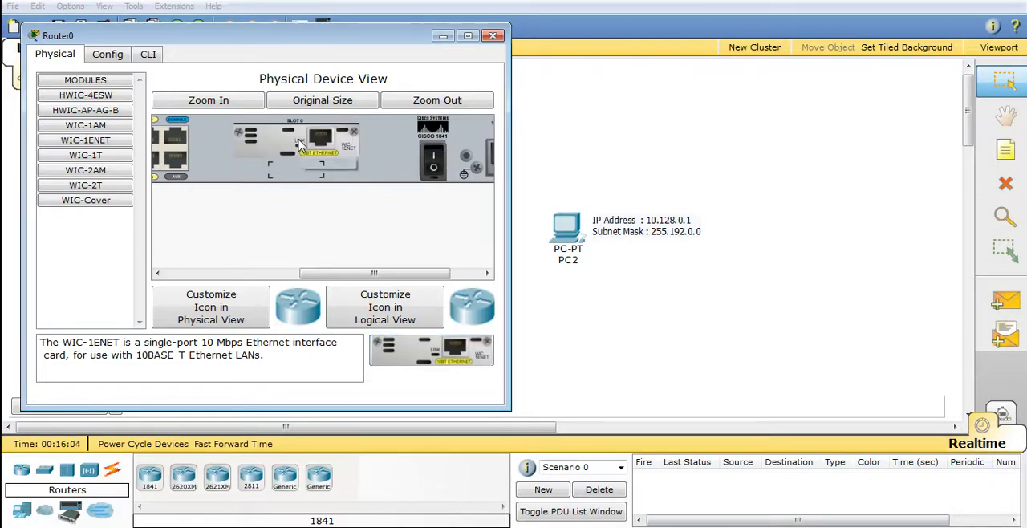
Power the router back on and open its configuration to check the interface list
{"action": "left_click_drag", "start_coordinate": [345, 277], "coordinate": [214, 192]}
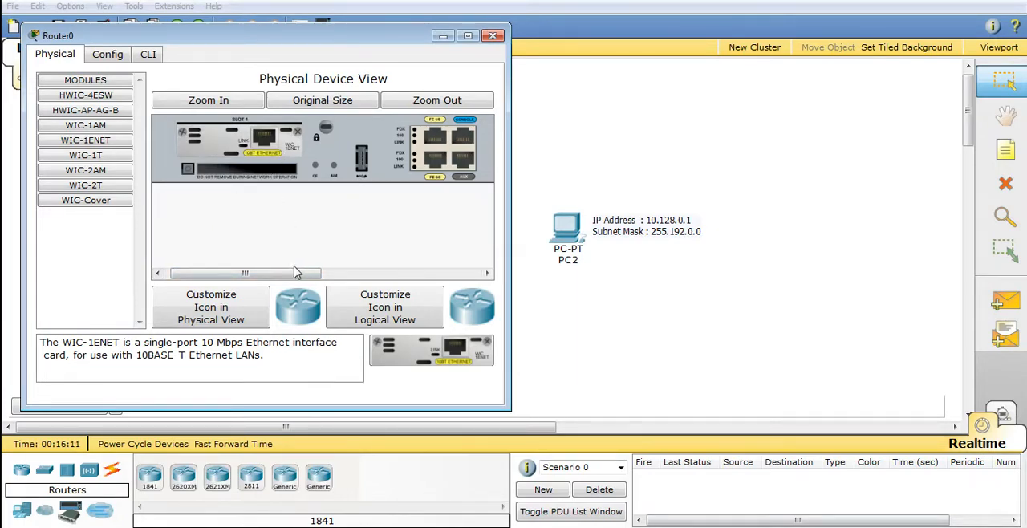
{"action": "left_click_drag", "start_coordinate": [294, 273], "coordinate": [334, 279]}
{"action": "left_click_drag", "start_coordinate": [430, 274], "coordinate": [432, 274]}
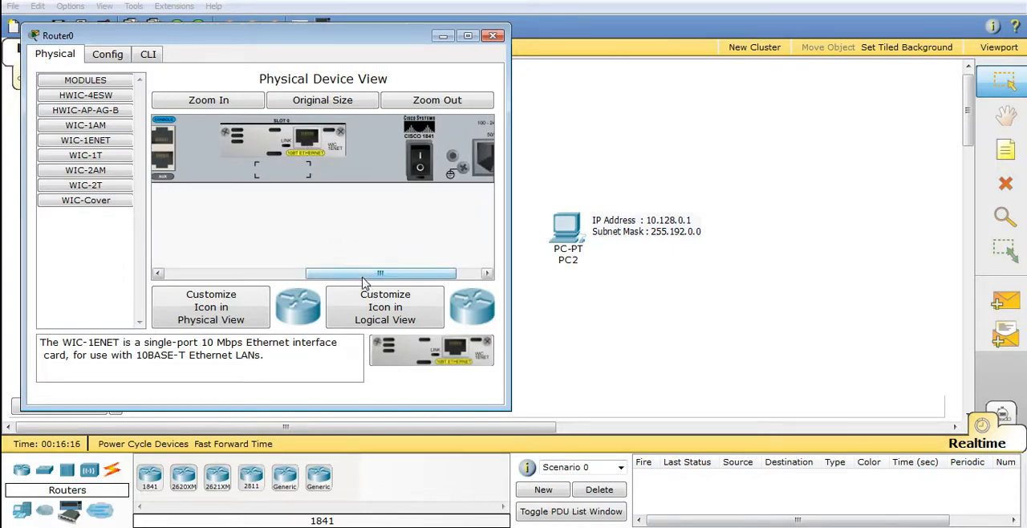
{"action": "left_click_drag", "start_coordinate": [363, 277], "coordinate": [296, 275]}
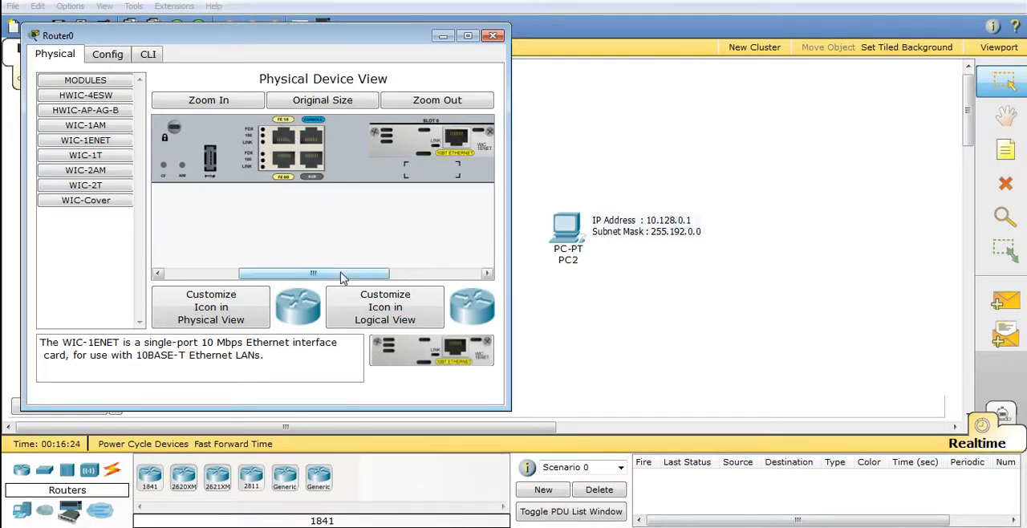
{"action": "left_click_drag", "start_coordinate": [341, 277], "coordinate": [446, 265]}
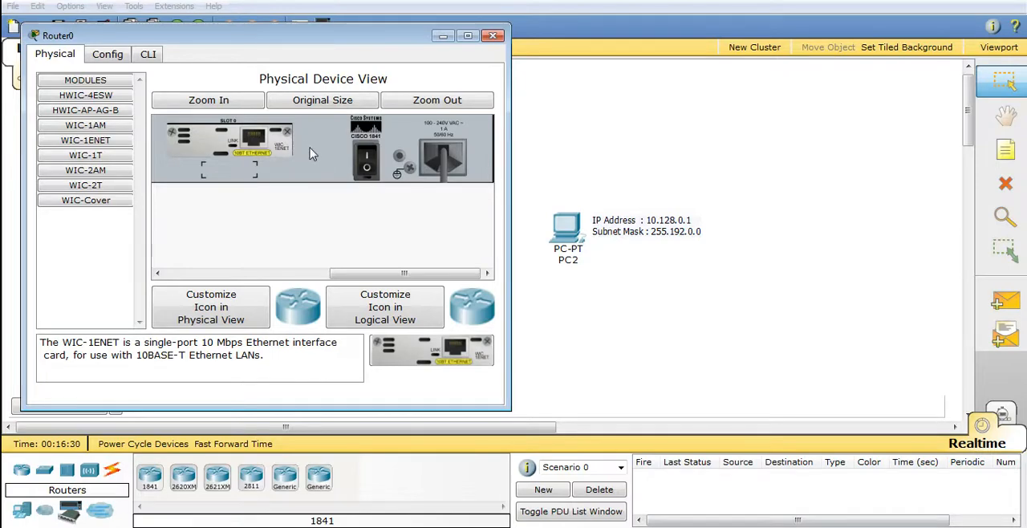
{"action": "left_click", "coordinate": [365, 165]}
{"action": "left_click", "coordinate": [367, 163]}
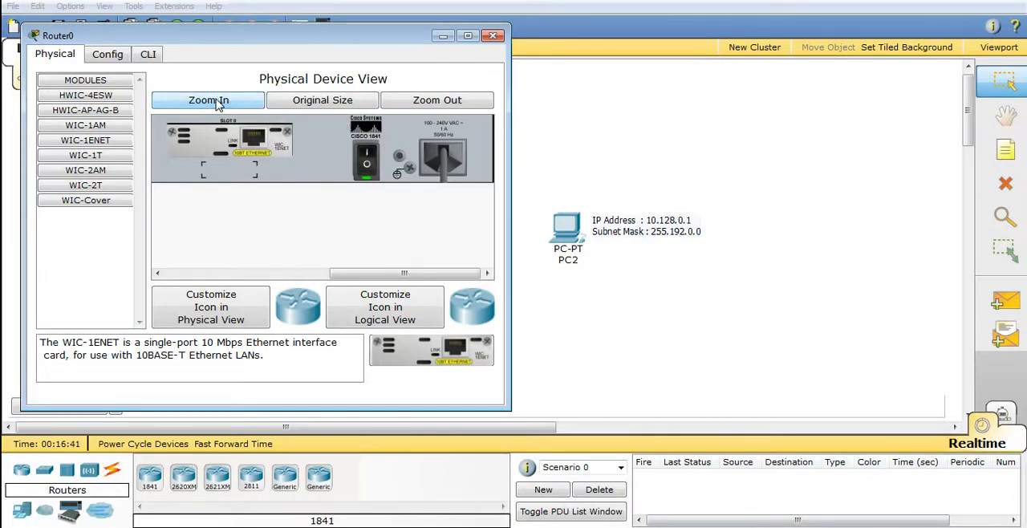
{"action": "left_click", "coordinate": [403, 102]}
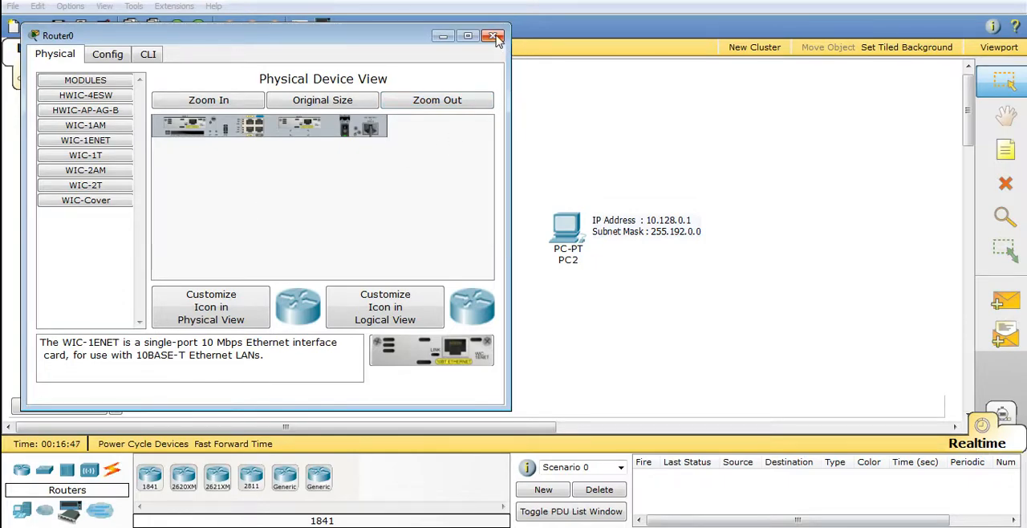
{"action": "left_click", "coordinate": [118, 57]}
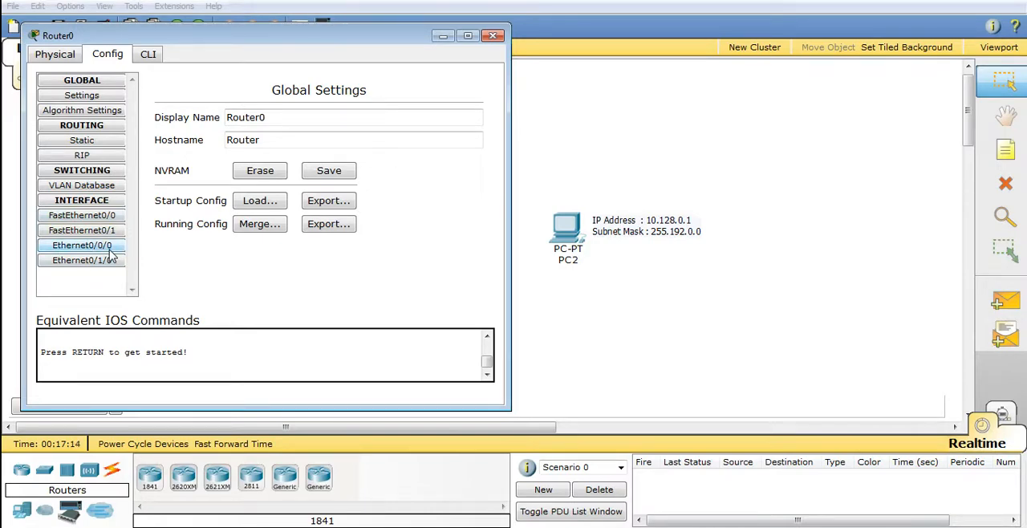
Close the router window, connect PC0 to Router0 with an automatically chosen cable, and shift the router to straighten the link
{"action": "left_click", "coordinate": [493, 35]}
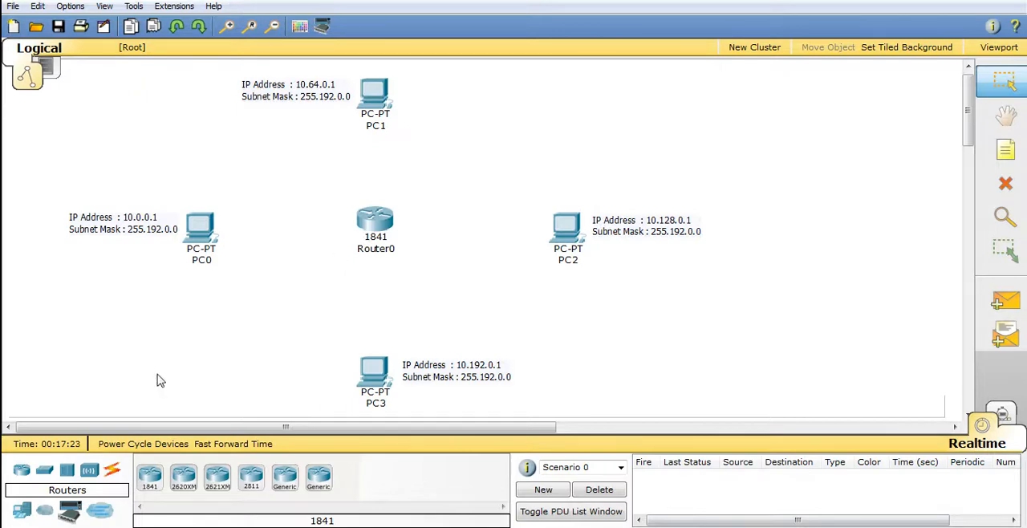
{"action": "left_click", "coordinate": [113, 474]}
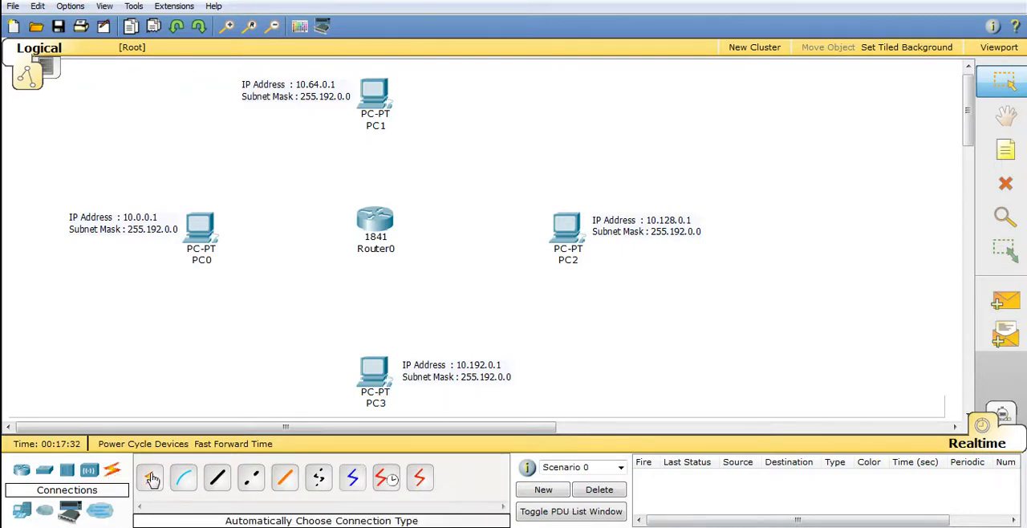
{"action": "left_click", "coordinate": [150, 479]}
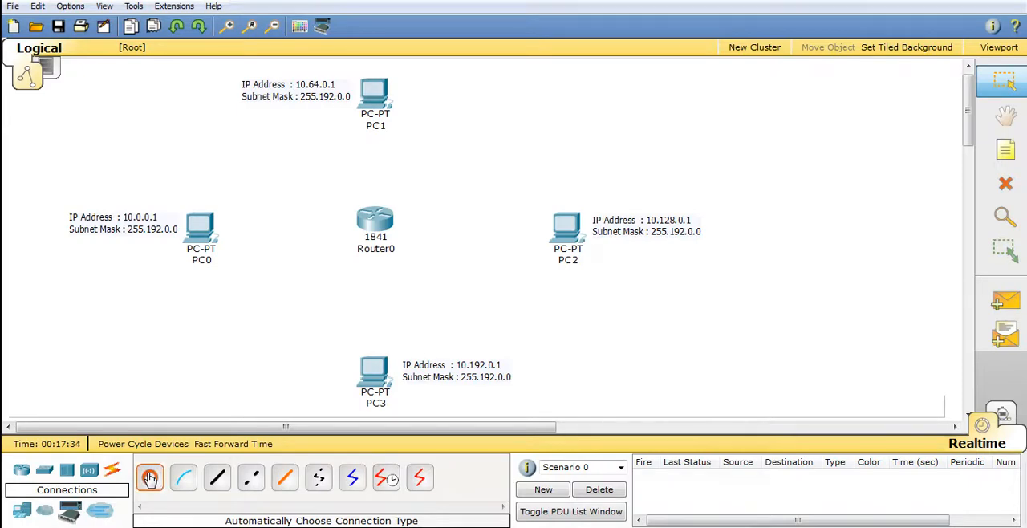
{"action": "left_click", "coordinate": [204, 230]}
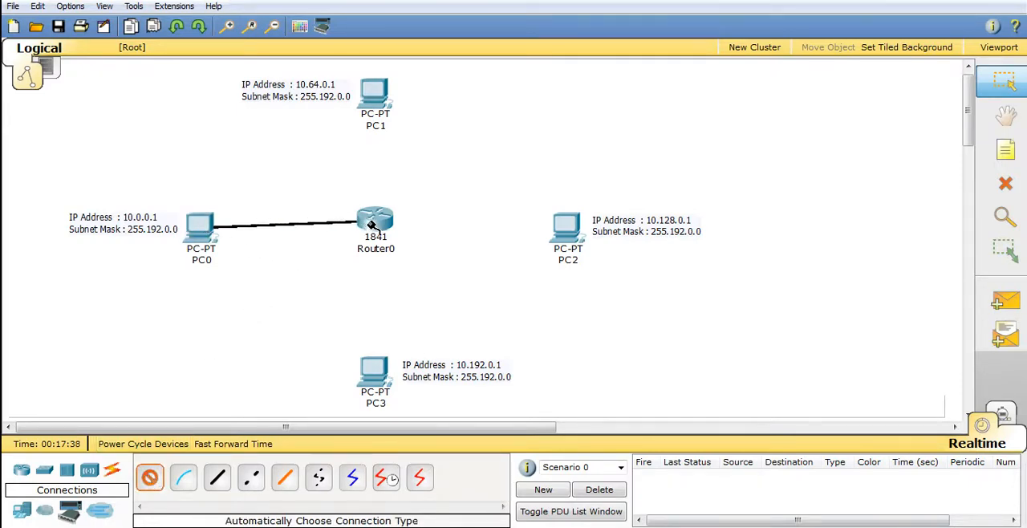
{"action": "left_click", "coordinate": [372, 226]}
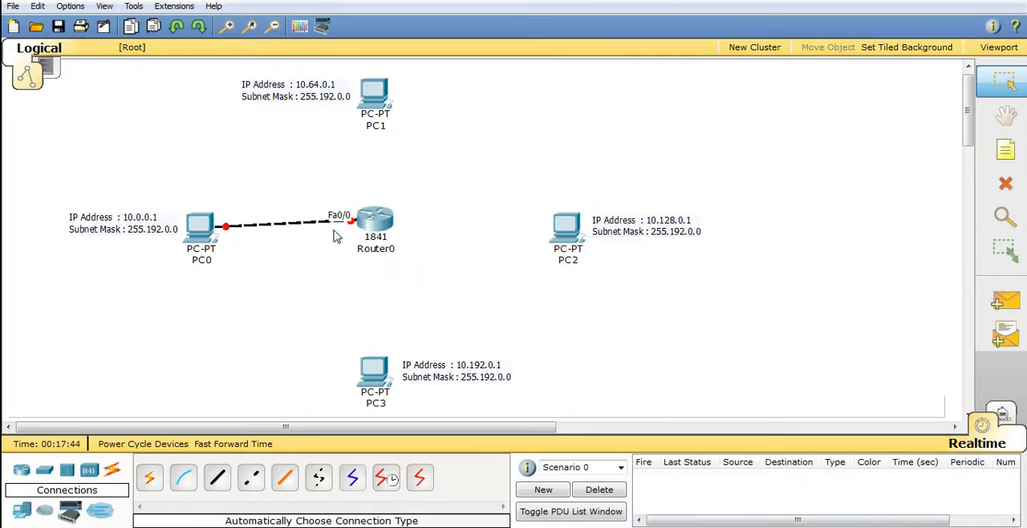
{"action": "left_click_drag", "start_coordinate": [377, 223], "coordinate": [379, 226]}
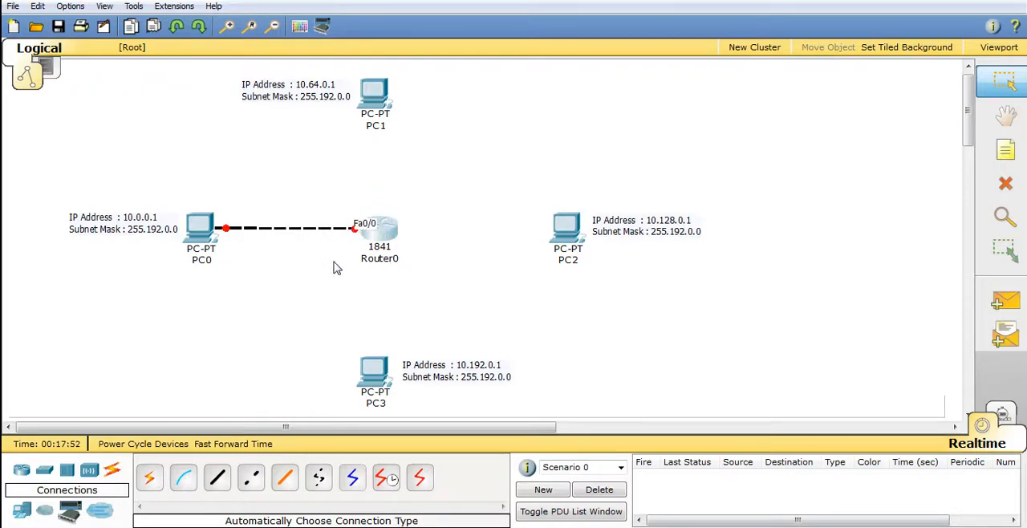
Connect PC1 to Router0 with an automatically chosen cable and shift PC1 so it lines up vertically with the router
{"action": "left_click", "coordinate": [149, 477]}
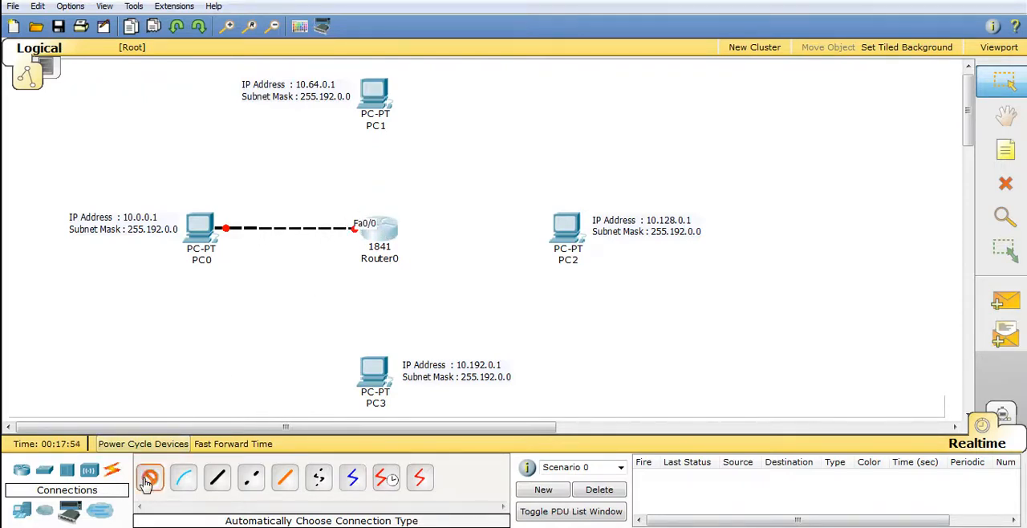
{"action": "left_click", "coordinate": [374, 99]}
{"action": "left_click", "coordinate": [383, 225]}
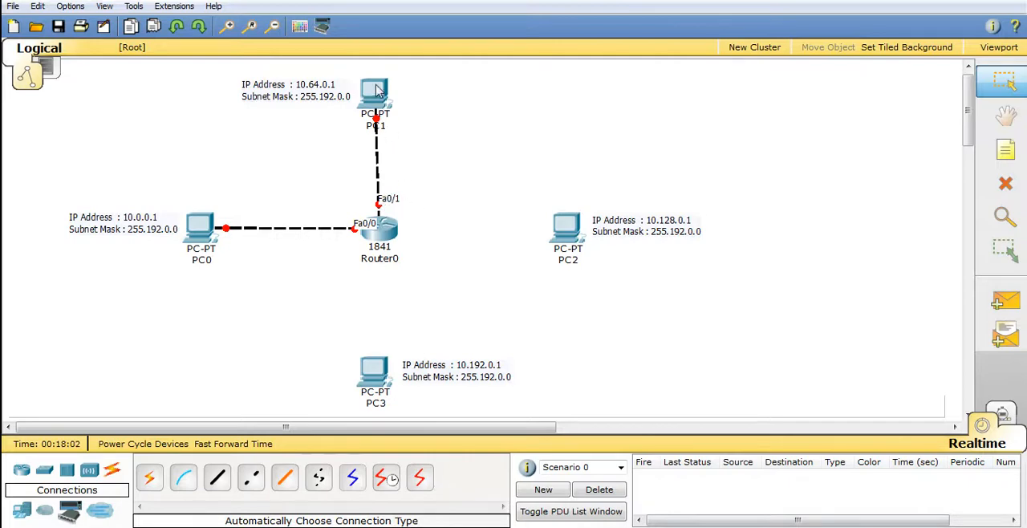
{"action": "left_click_drag", "start_coordinate": [377, 91], "coordinate": [380, 87]}
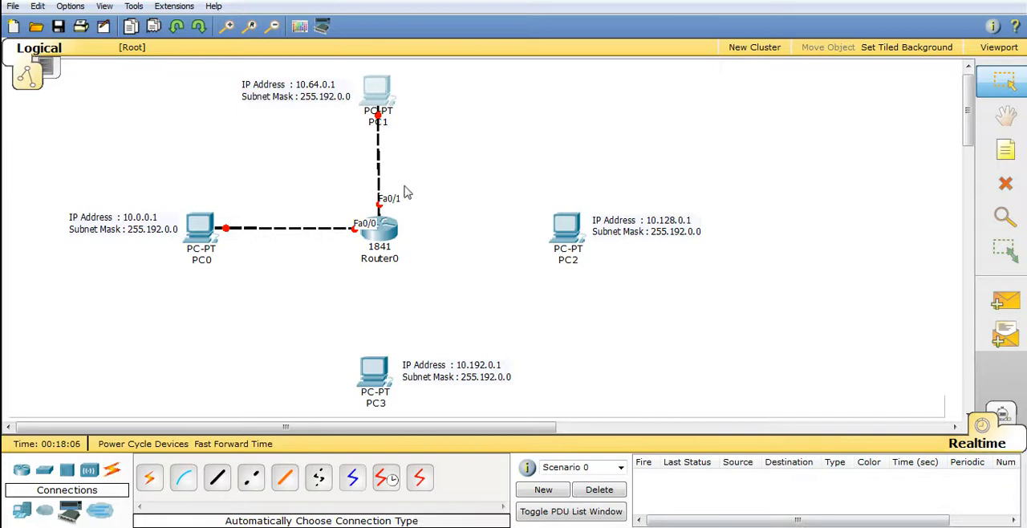
{"action": "left_click", "coordinate": [382, 94]}
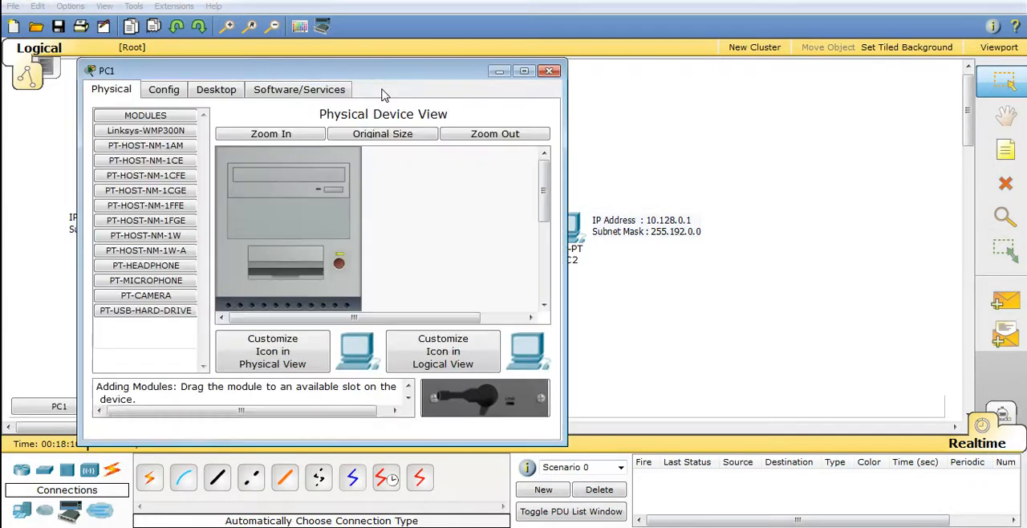
{"action": "left_click", "coordinate": [549, 71]}
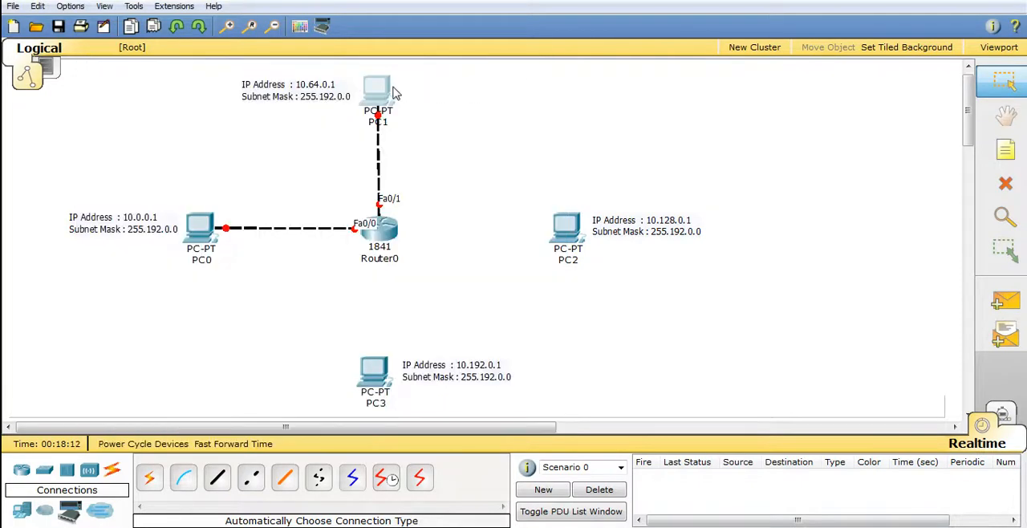
{"action": "left_click_drag", "start_coordinate": [379, 88], "coordinate": [382, 94]}
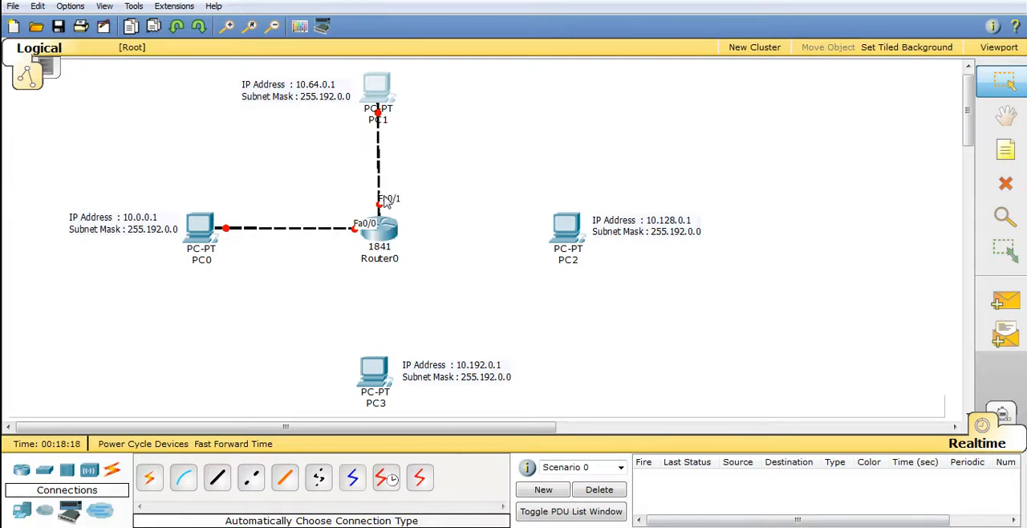
Connect PC2 to Router0 with an automatically chosen cable
{"action": "left_click", "coordinate": [150, 478]}
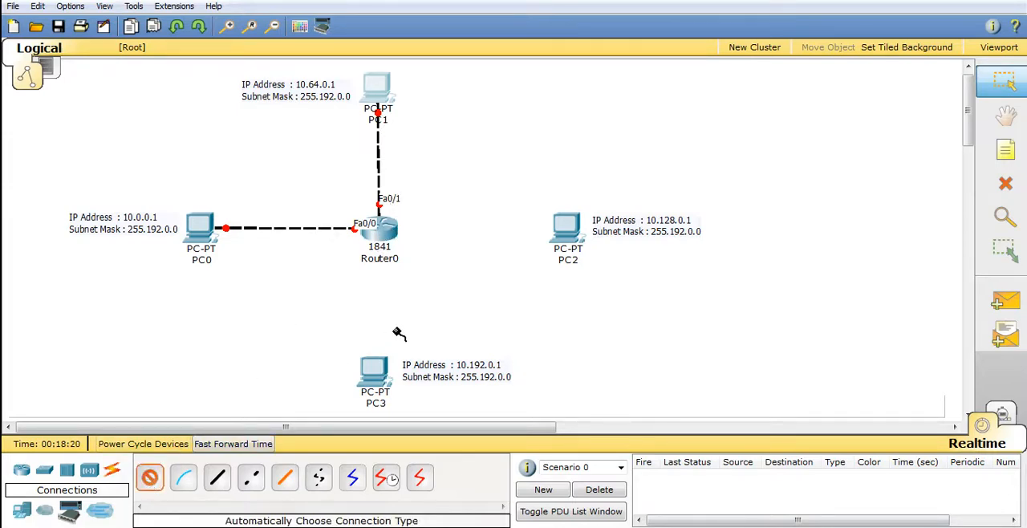
{"action": "left_click", "coordinate": [567, 228]}
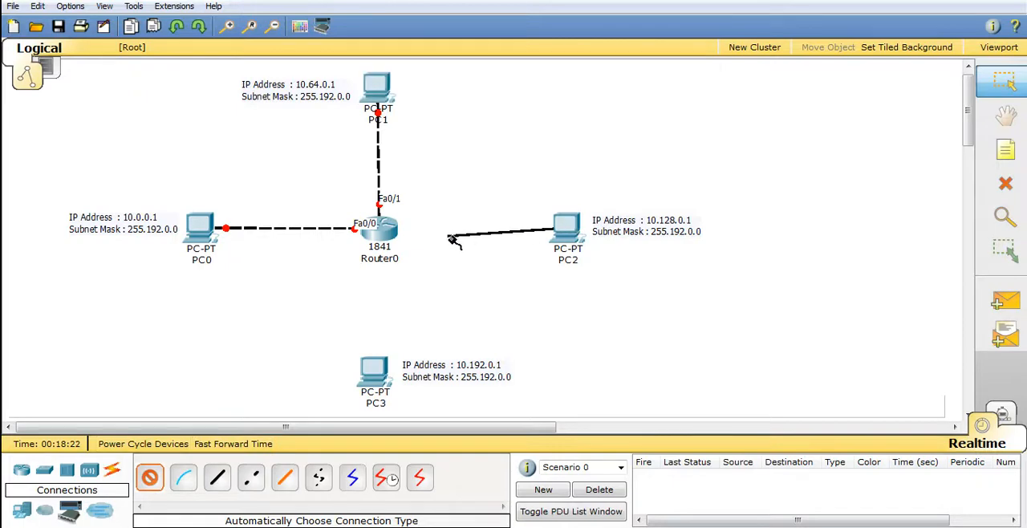
{"action": "left_click", "coordinate": [389, 232]}
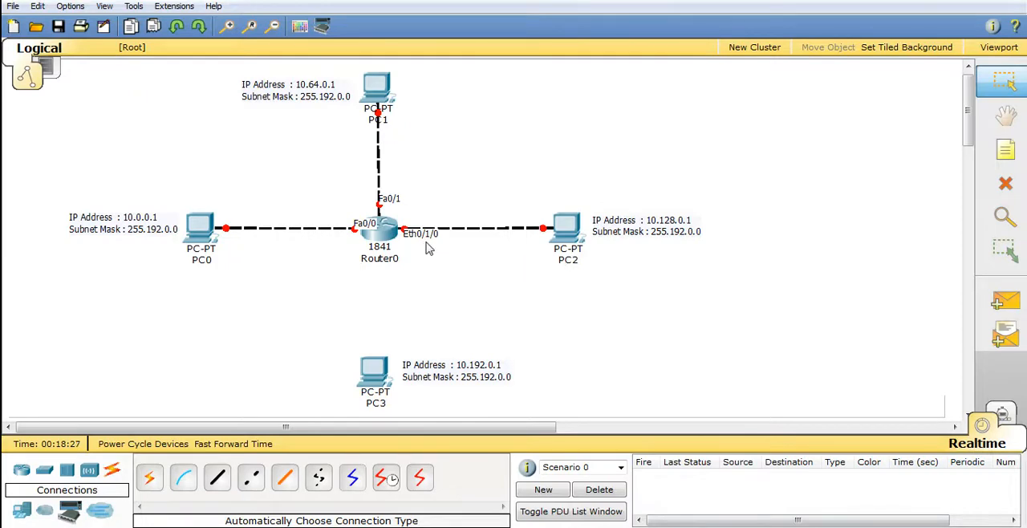
Connect PC3 to Router0 with an automatically chosen cable and shift PC3 so it lines up vertically with the router
{"action": "left_click", "coordinate": [148, 477]}
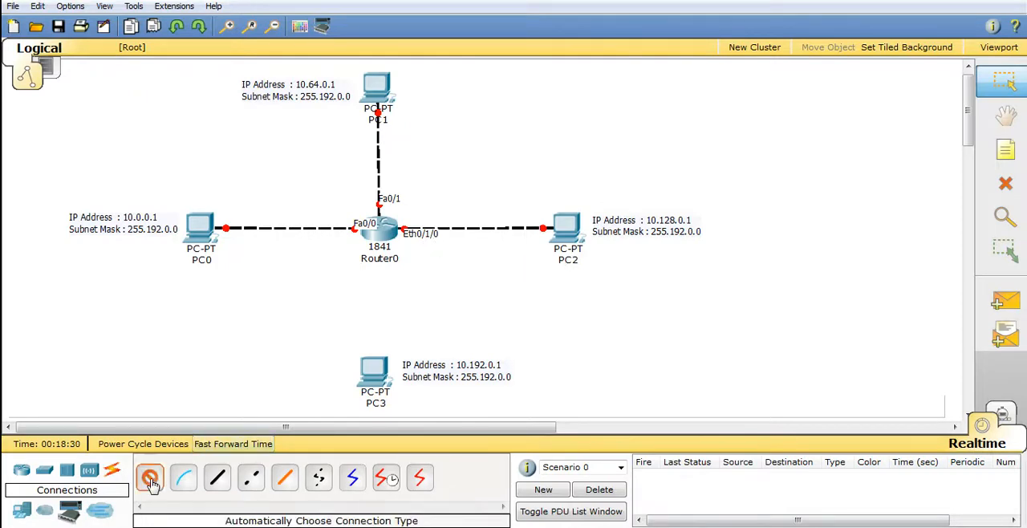
{"action": "left_click", "coordinate": [373, 375]}
{"action": "left_click", "coordinate": [384, 233]}
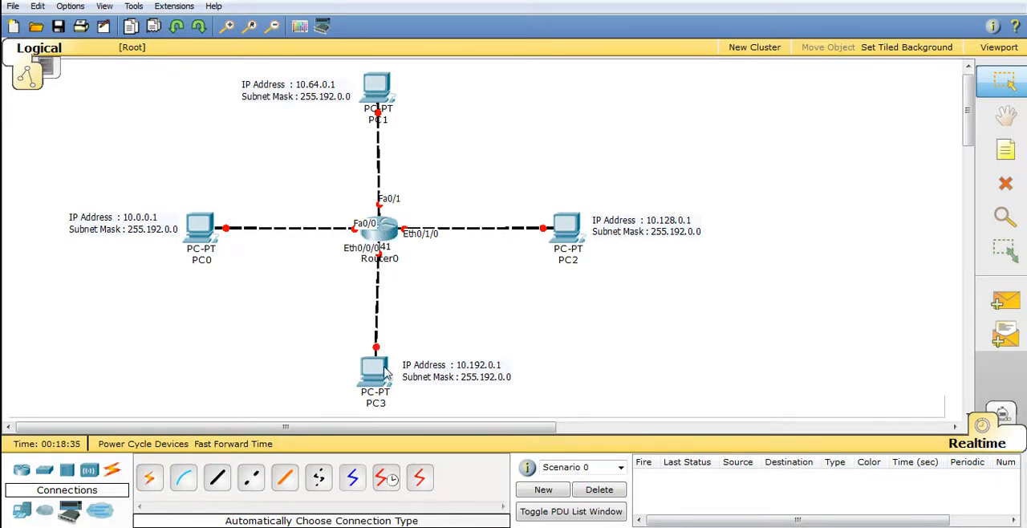
{"action": "left_click", "coordinate": [384, 376]}
{"action": "left_click_drag", "start_coordinate": [385, 375], "coordinate": [389, 376]}
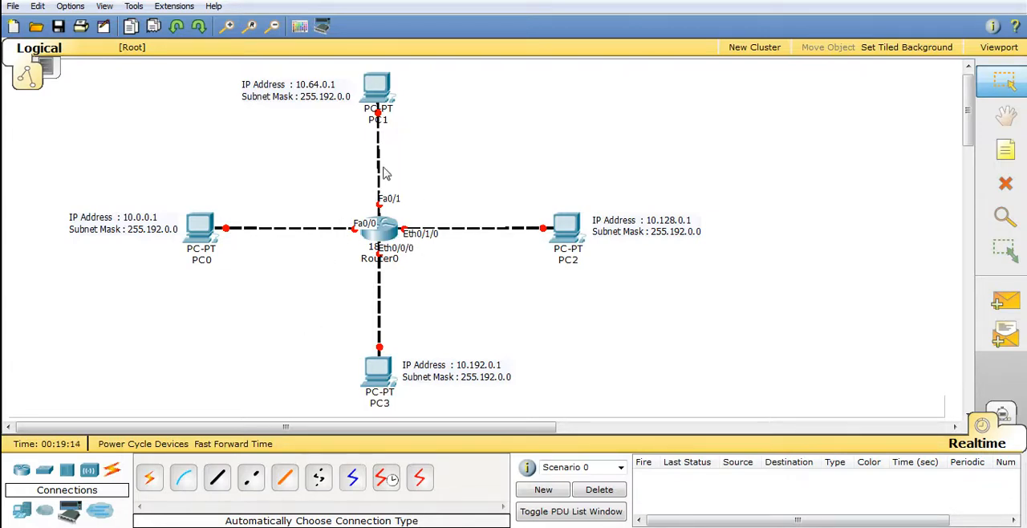
Switch to the Excel subnet table, copy segment 1's last host address 10.63.255.254, and return to Packet Tracer
{"action": "mouse_move", "coordinate": [426, 243]}
{"action": "mouse_move", "coordinate": [212, 264]}
{"action": "mouse_move", "coordinate": [367, 229]}
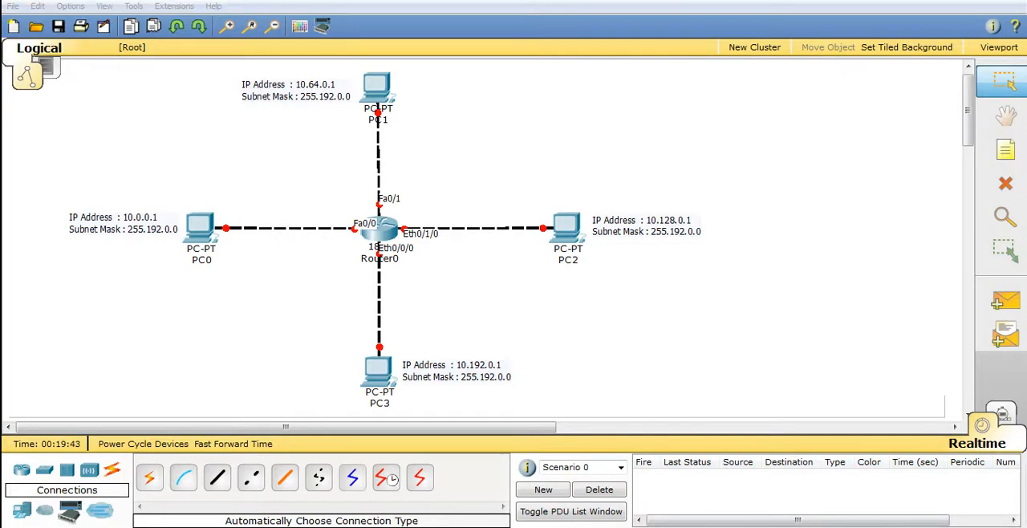
{"action": "left_click", "coordinate": [233, 526]}
{"action": "left_click", "coordinate": [250, 293]}
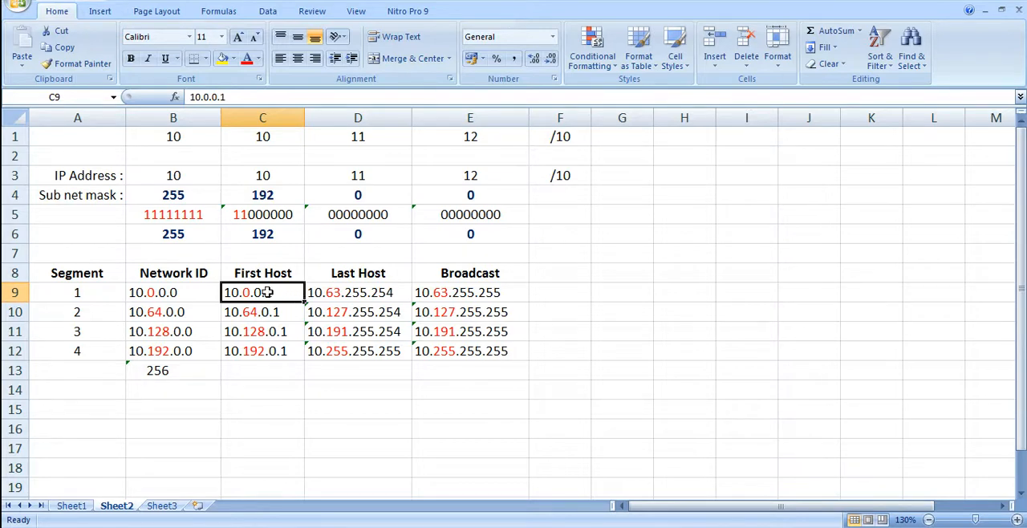
{"action": "left_click", "coordinate": [335, 293]}
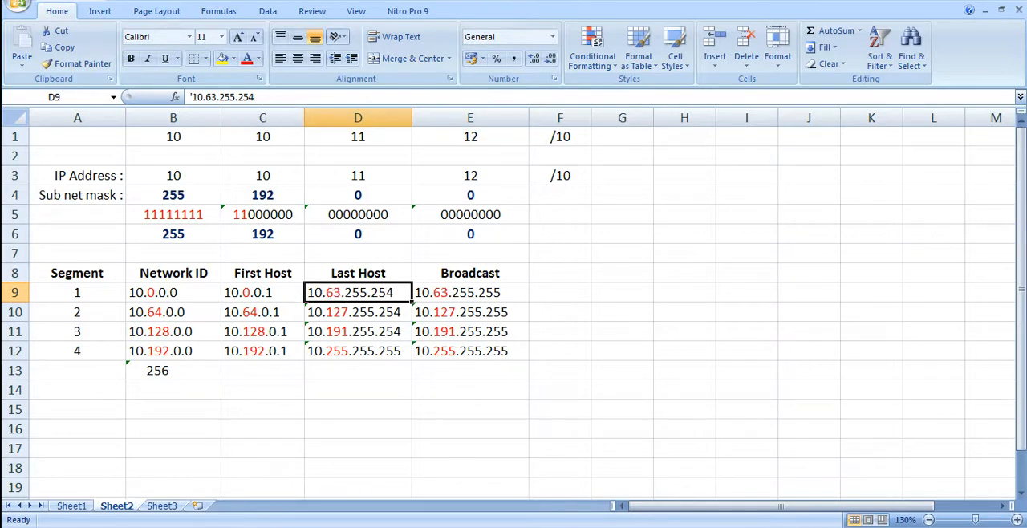
{"action": "left_click_drag", "start_coordinate": [255, 97], "coordinate": [199, 96]}
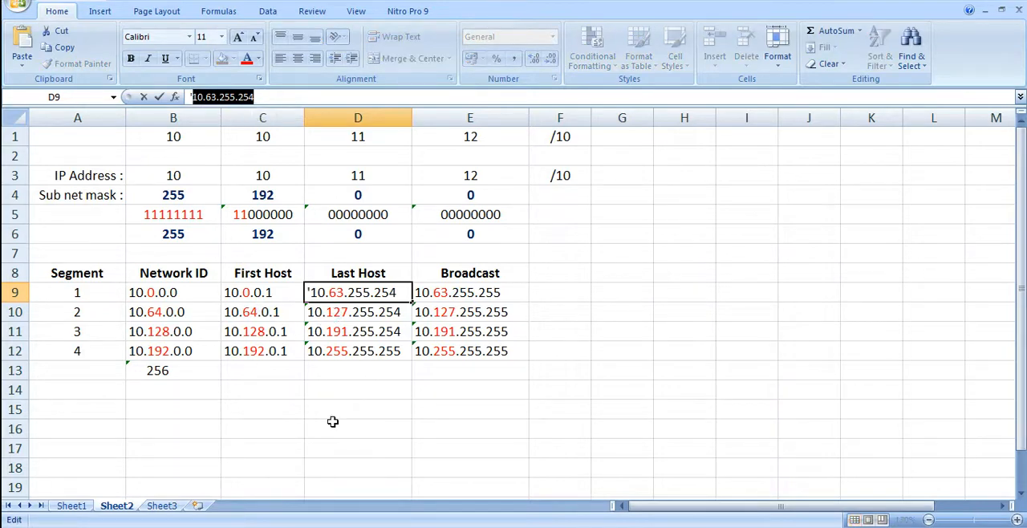
{"action": "left_click", "coordinate": [555, 290]}
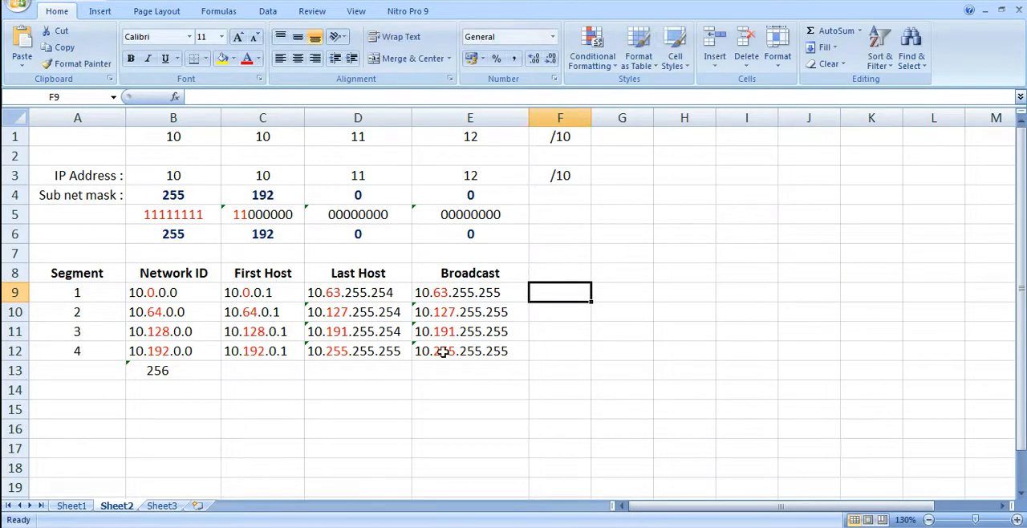
{"action": "key", "text": "alt+Tab"}
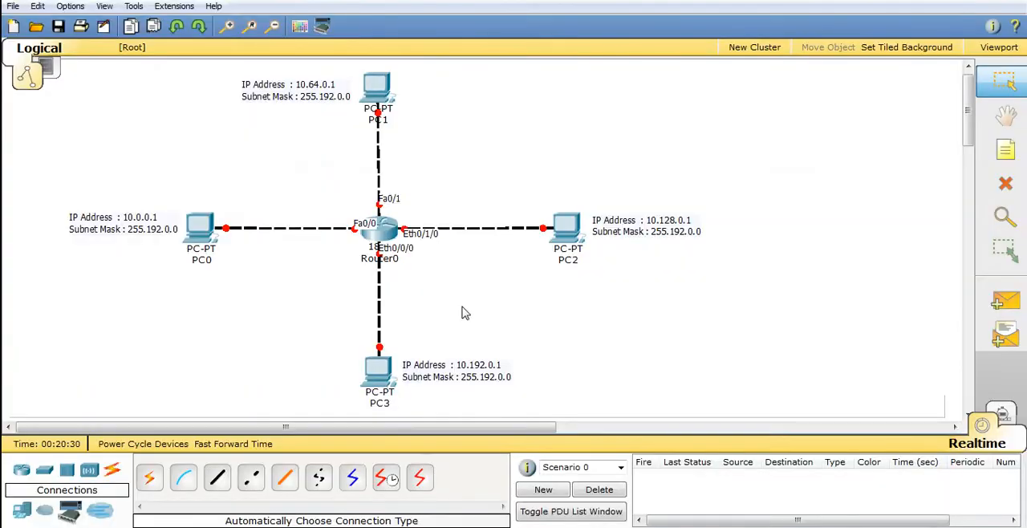
Open Router0's configuration, move its window clear of PC0, and turn on the FastEthernet0/0 port
{"action": "left_click", "coordinate": [389, 237]}
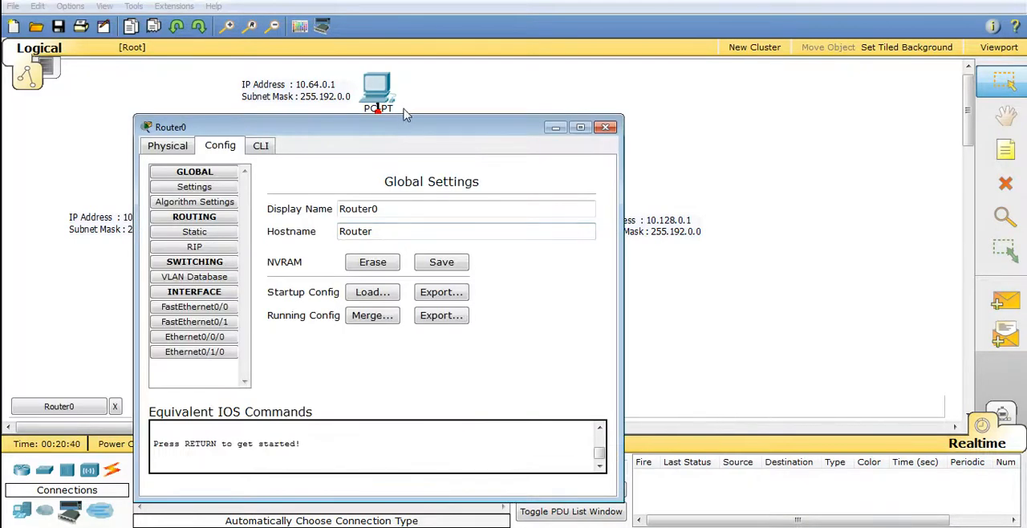
{"action": "left_click_drag", "start_coordinate": [405, 128], "coordinate": [655, 76]}
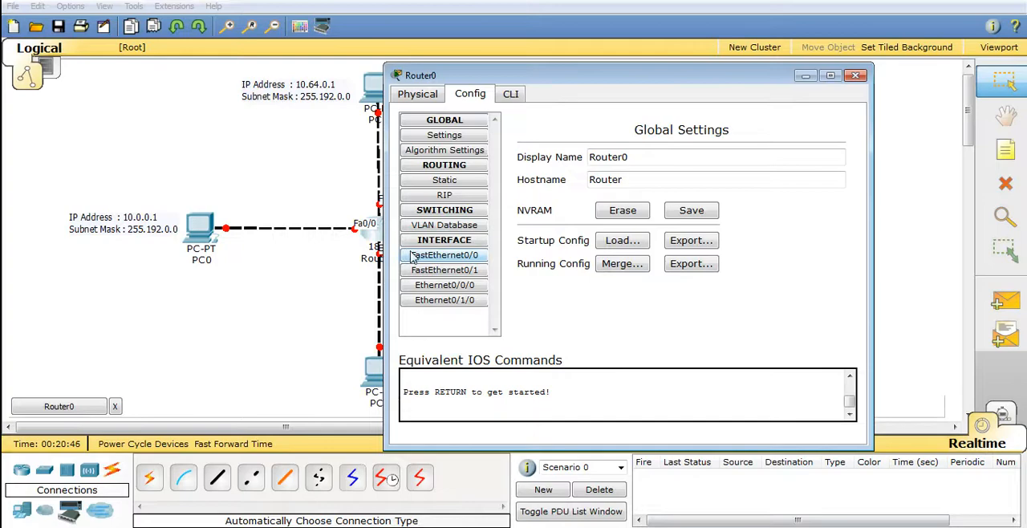
{"action": "left_click", "coordinate": [468, 259]}
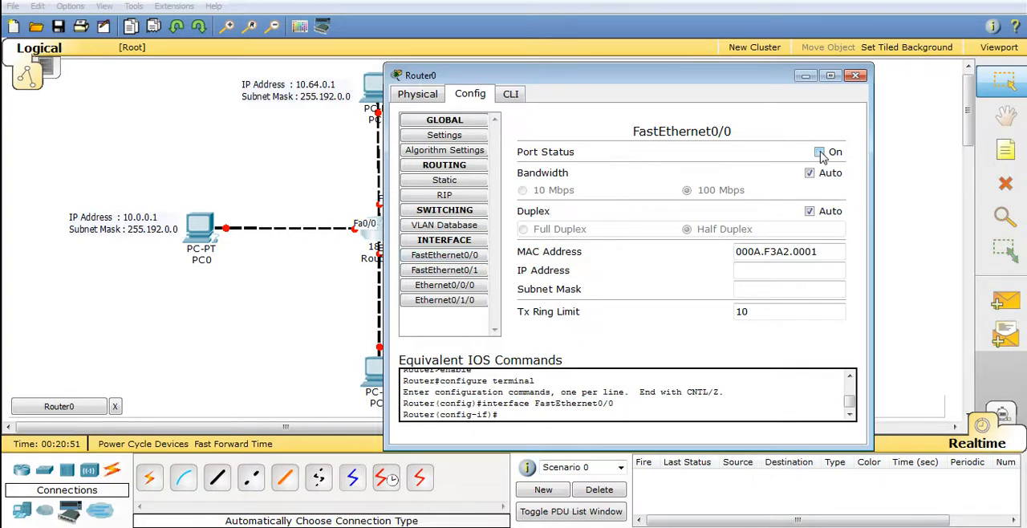
{"action": "left_click", "coordinate": [820, 153]}
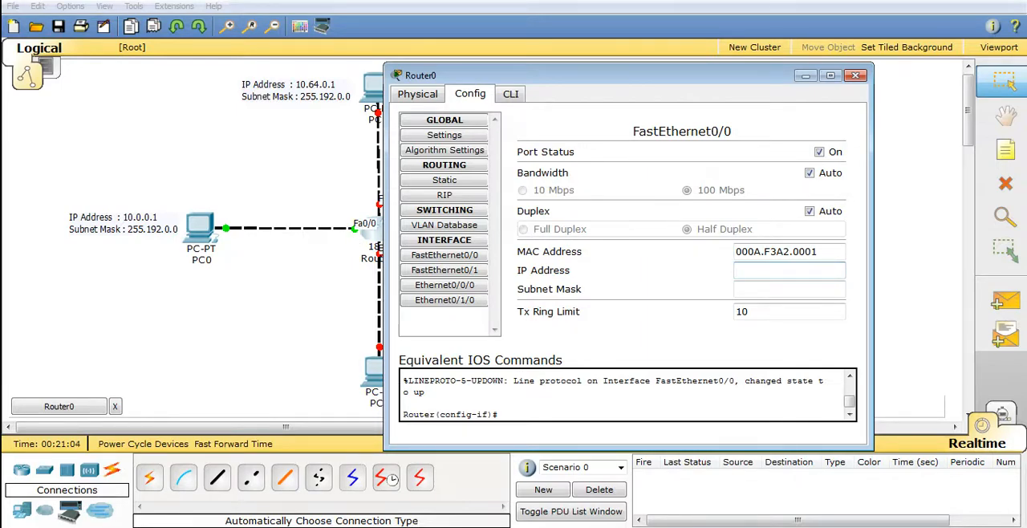
Give FastEthernet0/0 the IP address 10.63.255.254 with subnet mask 255.192.0.0 and close the router window
{"action": "type", "text": "10.63.255.254"}
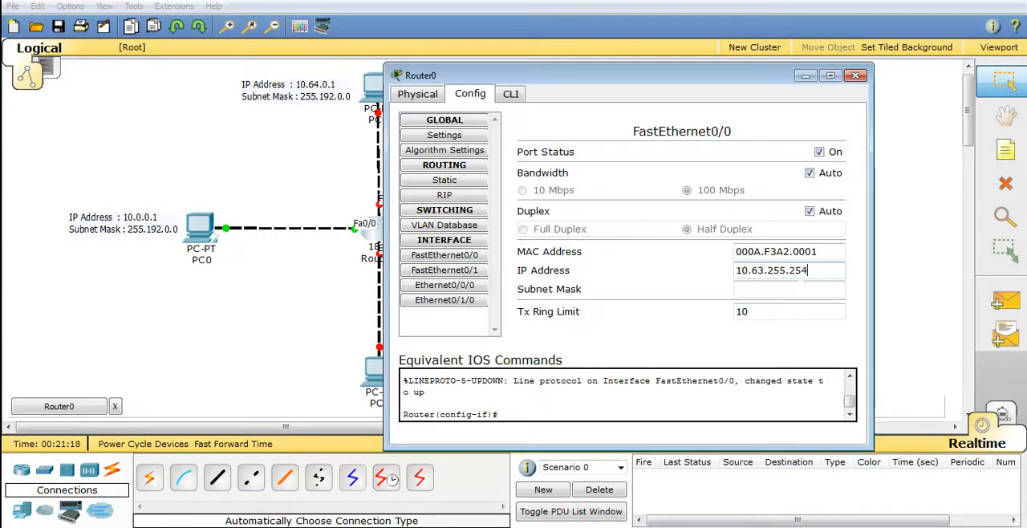
{"action": "key", "text": "Tab"}
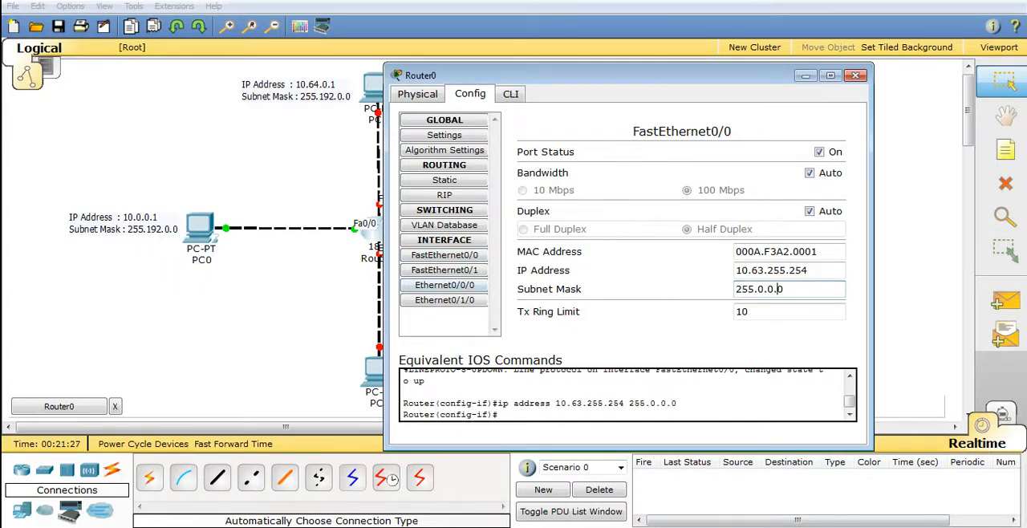
{"action": "double_click", "coordinate": [760, 289]}
{"action": "type", "text": "192"}
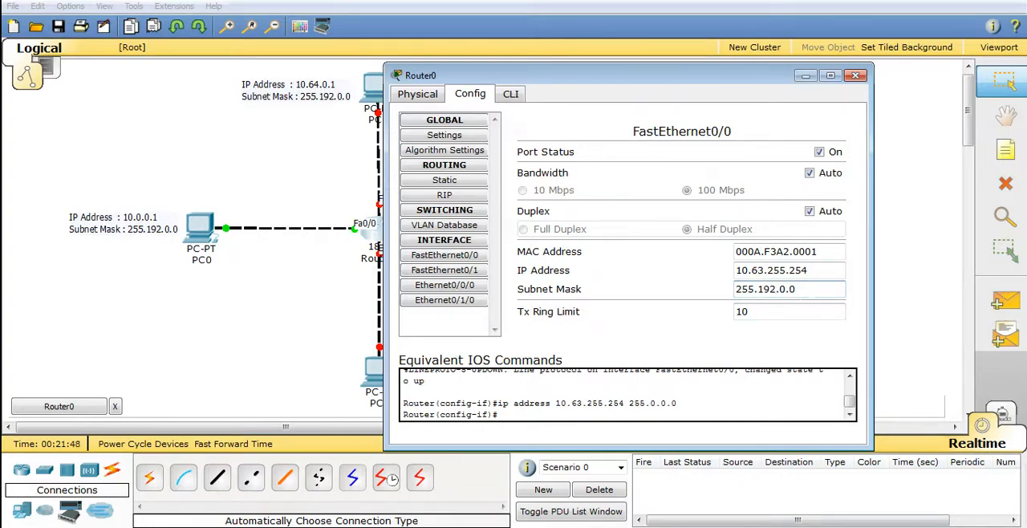
{"action": "left_click", "coordinate": [855, 77]}
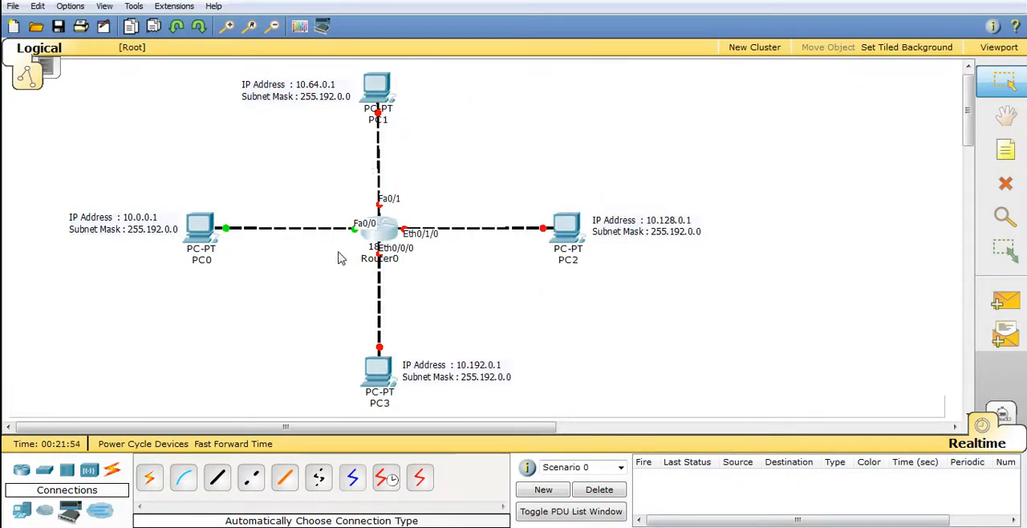
Add a workspace note between PC1 and Router0 reading "IP Address : 10.63.255.254" and "Subnet Mask : 255.192.0.0"
{"action": "left_click", "coordinate": [1006, 152]}
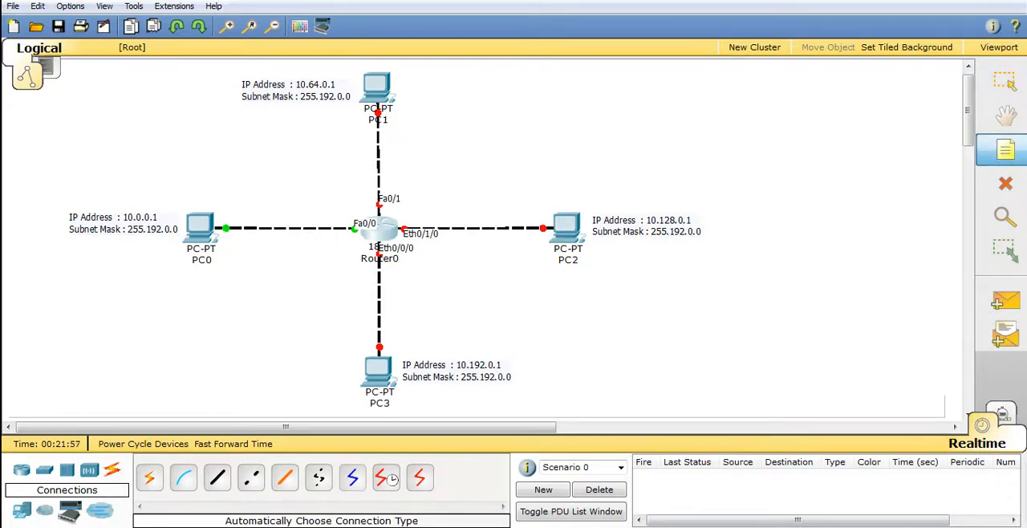
{"action": "left_click", "coordinate": [392, 138]}
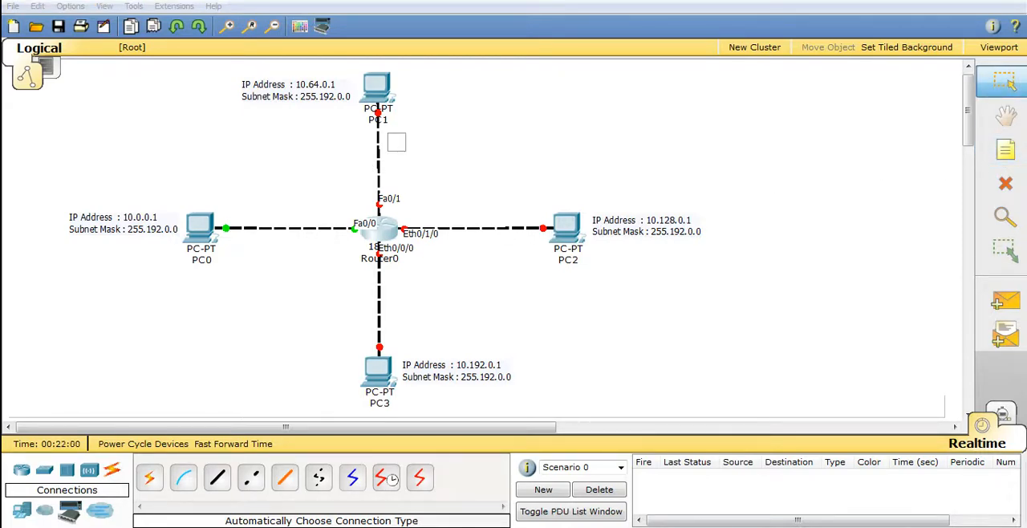
{"action": "type", "text": "1"}
{"action": "type", "text": "P Address"}
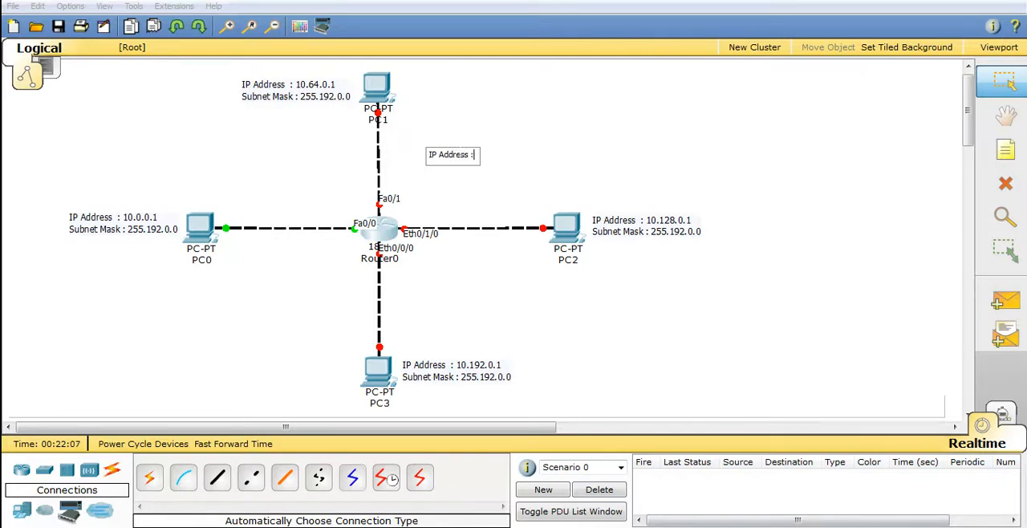
{"action": "type", "text": " :"}
{"action": "type", "text": "10.63.255.254"}
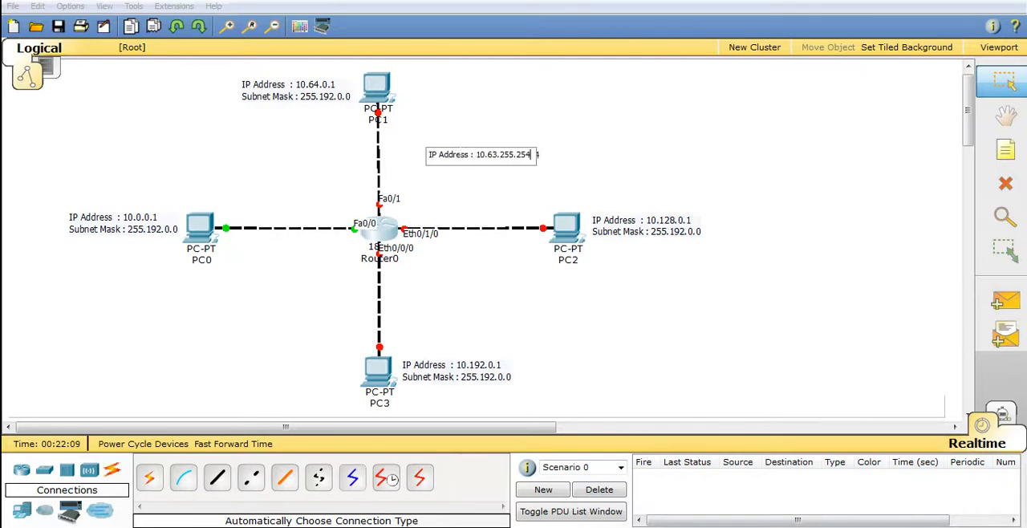
{"action": "key", "text": "Return"}
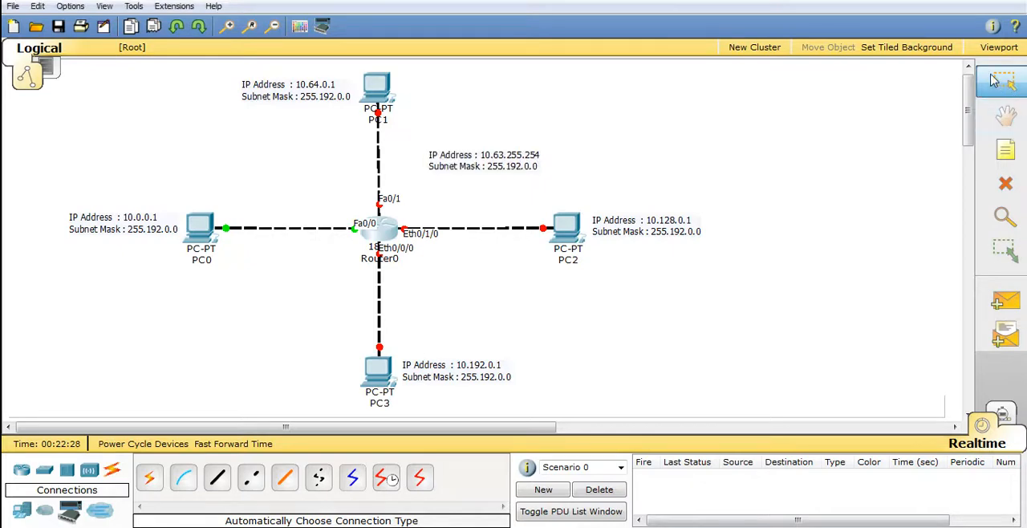
Move the 10.63.255.254 note above the PC0–Router0 link, next to the router's Fa0/0 port
{"action": "left_click", "coordinate": [994, 80]}
{"action": "left_click_drag", "start_coordinate": [487, 164], "coordinate": [305, 211]}
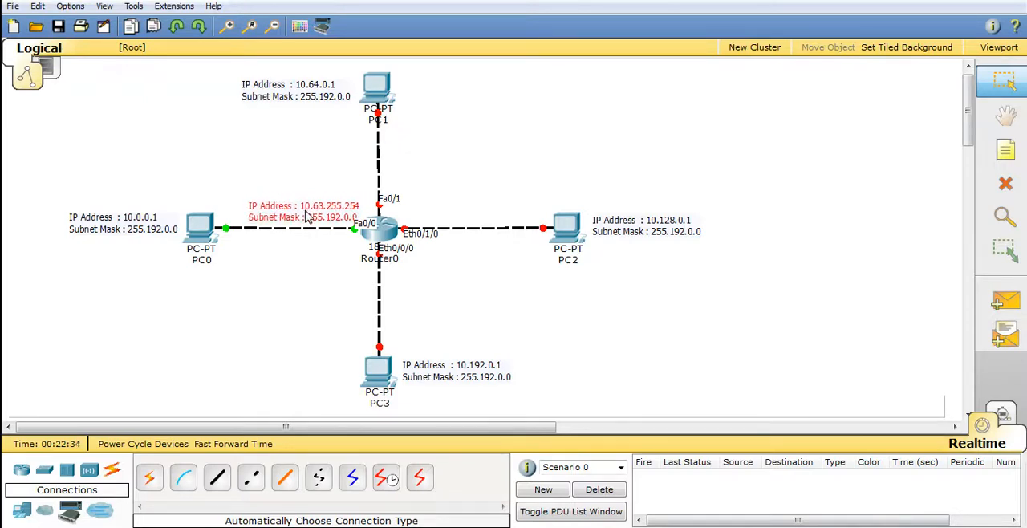
{"action": "left_click", "coordinate": [305, 275]}
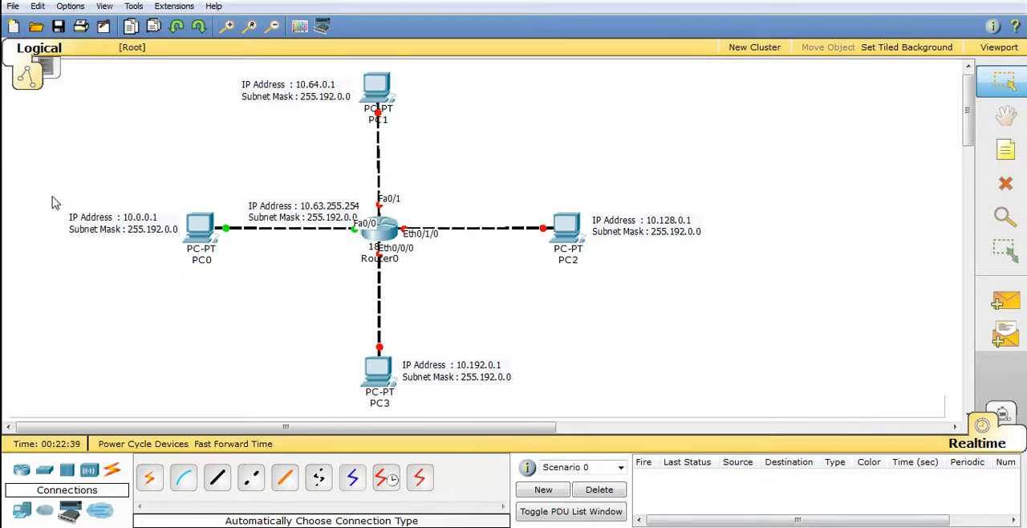
Shift PC0 and its address label farther away from Router0, and adjust the 10.63.255.254 note to sit just above the link
{"action": "left_click_drag", "start_coordinate": [53, 198], "coordinate": [226, 281]}
{"action": "left_click_drag", "start_coordinate": [193, 229], "coordinate": [150, 230]}
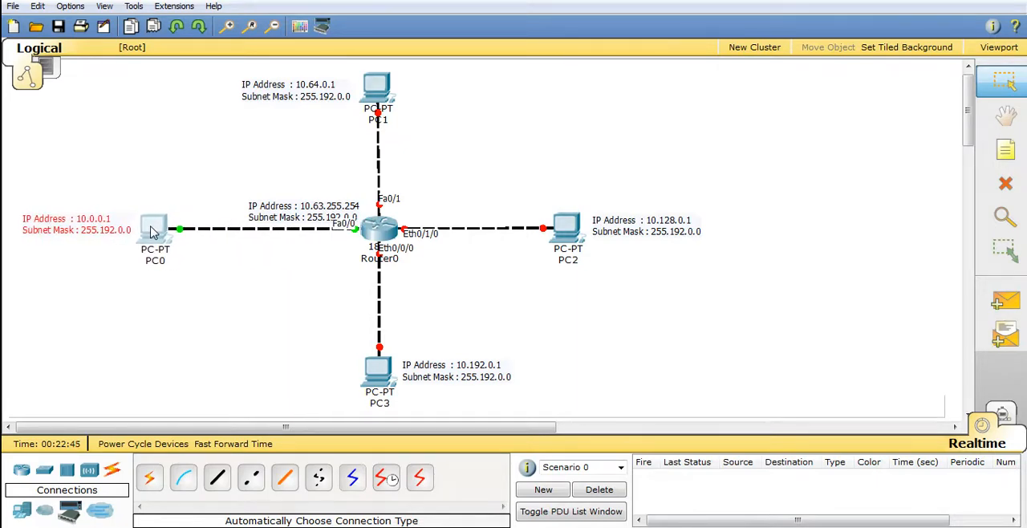
{"action": "left_click", "coordinate": [267, 287]}
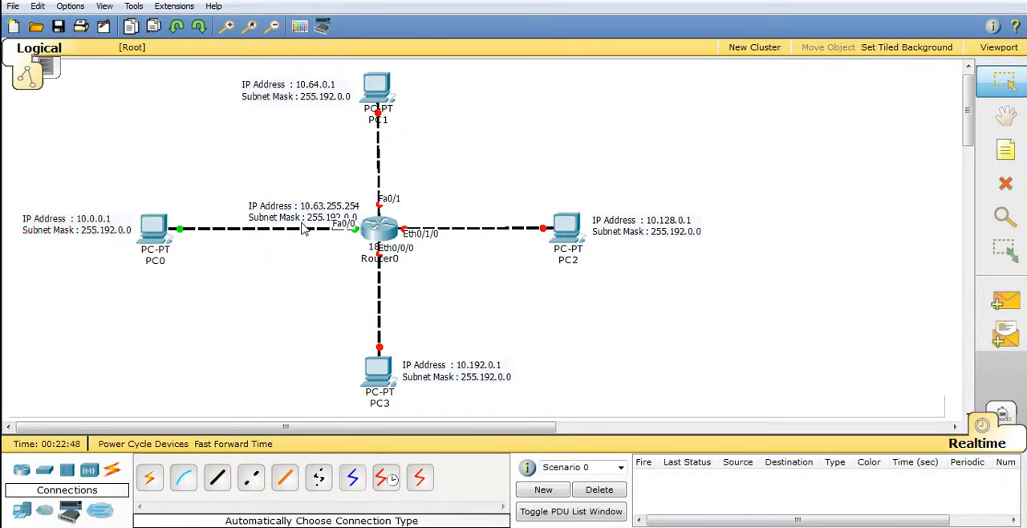
{"action": "mouse_move", "coordinate": [304, 219]}
{"action": "left_mouse_down"}
{"action": "mouse_move", "coordinate": [286, 215]}
{"action": "mouse_move", "coordinate": [303, 208]}
{"action": "mouse_move", "coordinate": [300, 223]}
{"action": "left_mouse_up"}
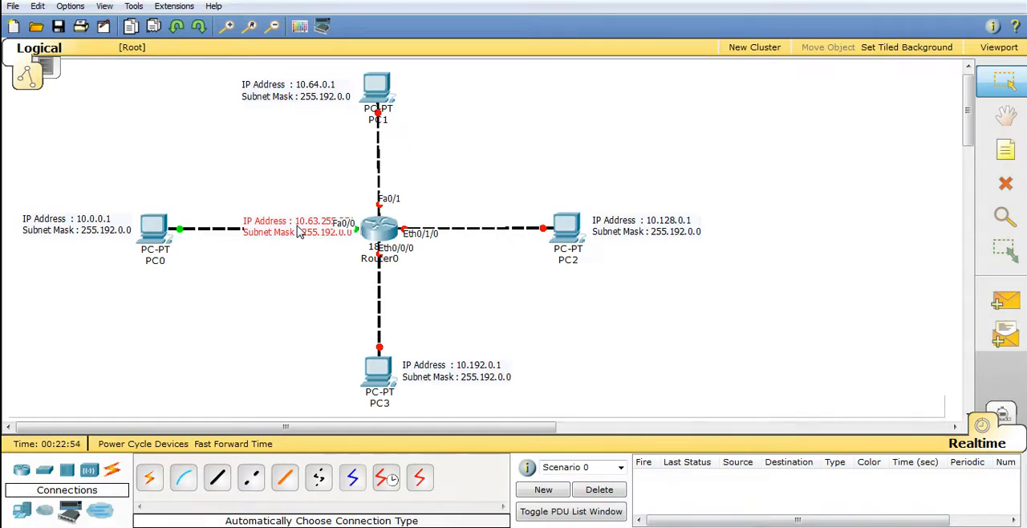
{"action": "left_click_drag", "start_coordinate": [297, 232], "coordinate": [303, 214]}
{"action": "mouse_move", "coordinate": [324, 317]}
{"action": "left_mouse_down"}
{"action": "mouse_move", "coordinate": [362, 228]}
{"action": "mouse_move", "coordinate": [338, 262]}
{"action": "left_mouse_up"}
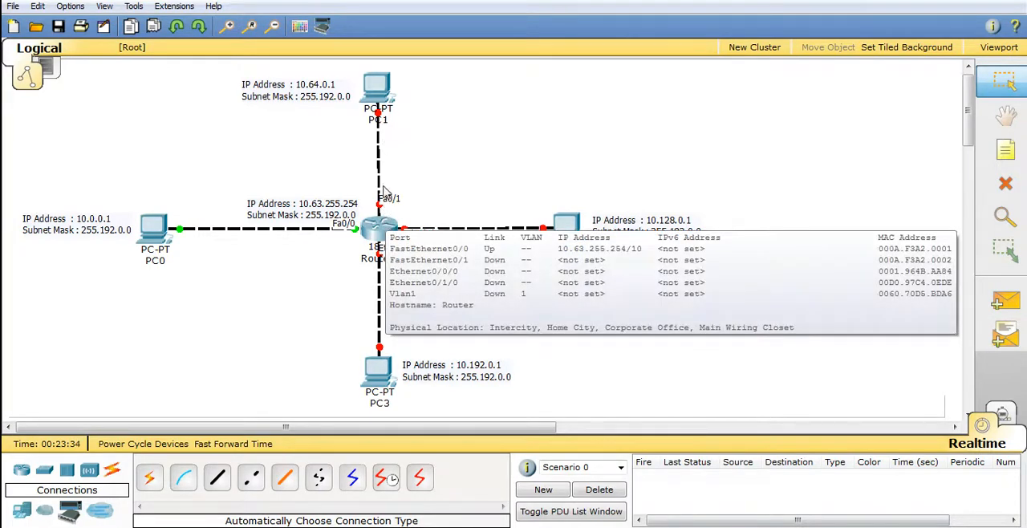
Switch to the Excel subnet table, copy segment 2's last host address 10.127.255.254, and return to Packet Tracer
{"action": "mouse_move", "coordinate": [385, 127]}
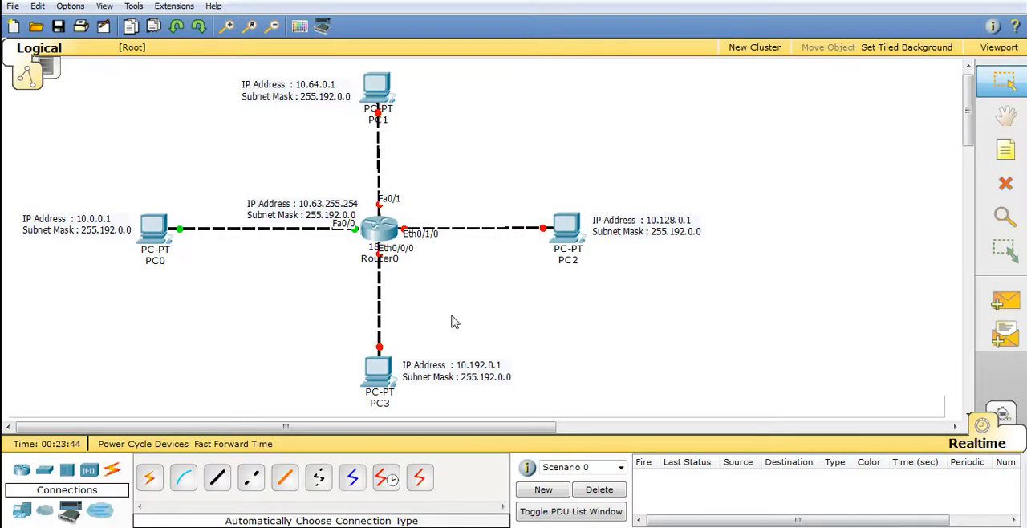
{"action": "key", "text": "alt+Tab"}
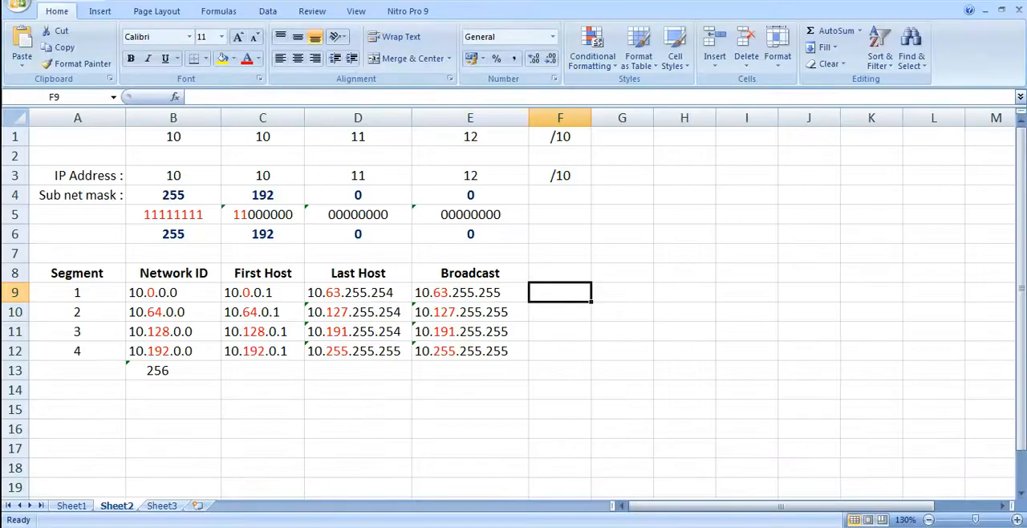
{"action": "left_click", "coordinate": [260, 314]}
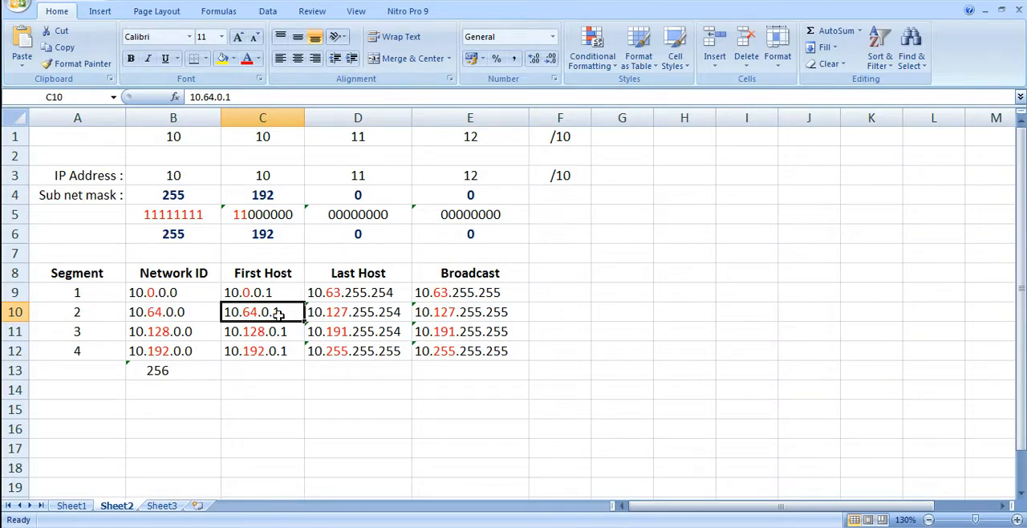
{"action": "left_click", "coordinate": [335, 314]}
{"action": "left_click", "coordinate": [259, 314]}
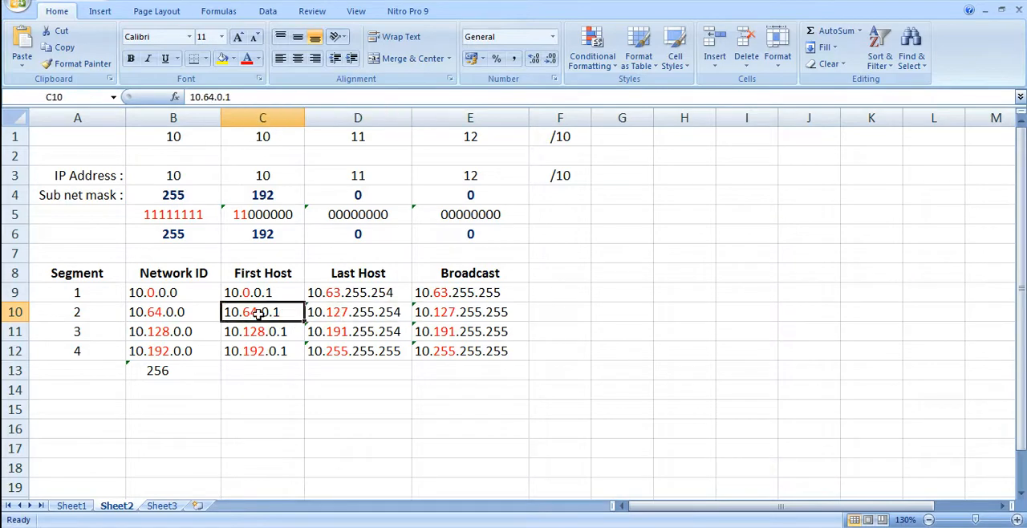
{"action": "left_click", "coordinate": [342, 313], "text": "shift"}
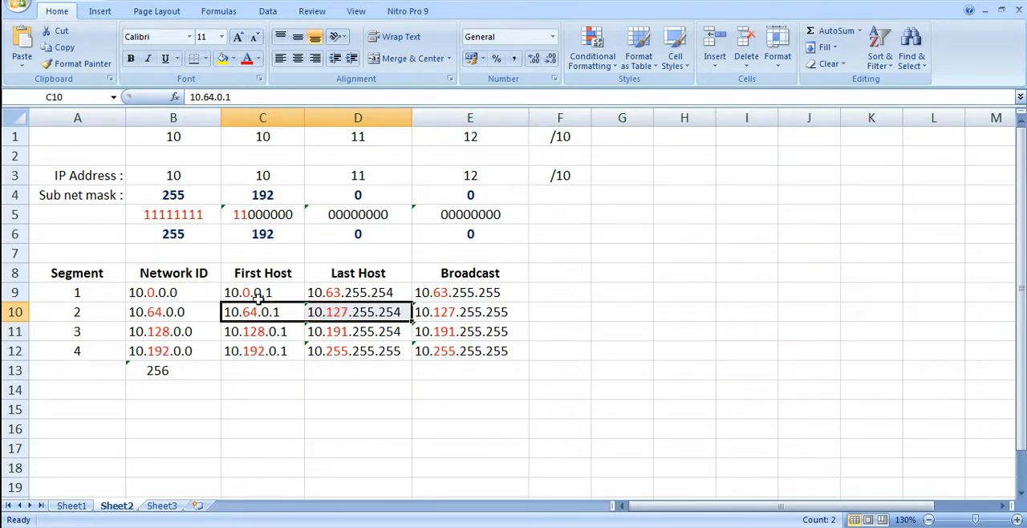
{"action": "left_click", "coordinate": [365, 313]}
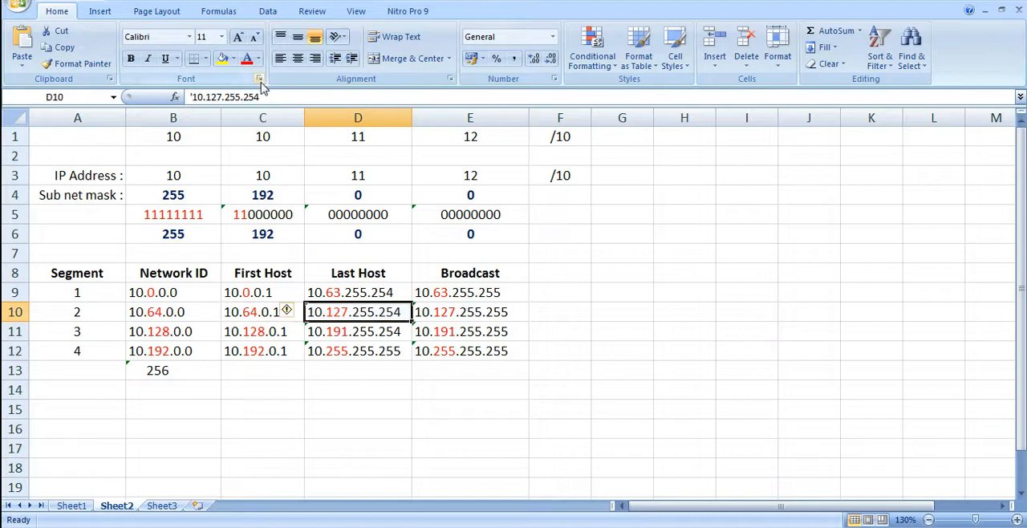
{"action": "left_click_drag", "start_coordinate": [260, 96], "coordinate": [206, 96]}
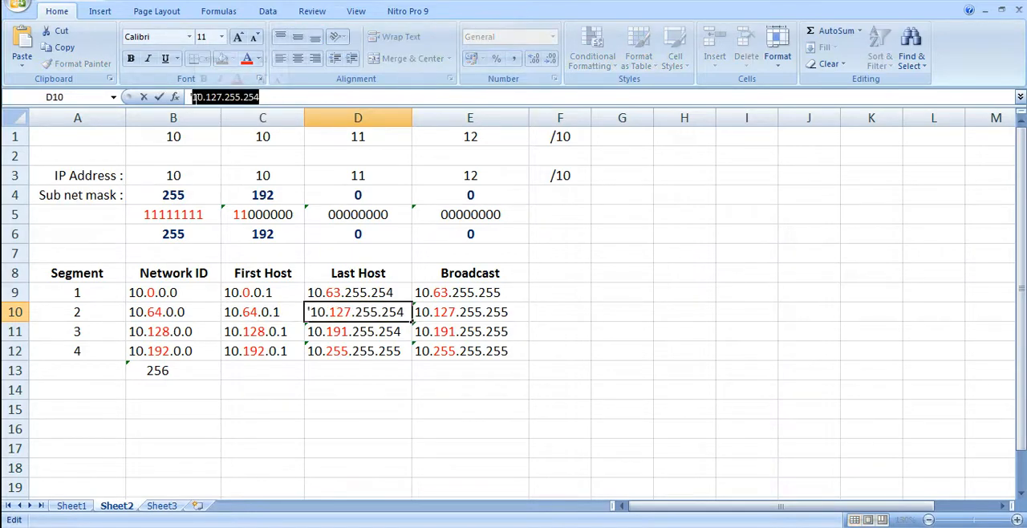
{"action": "left_click", "coordinate": [255, 399]}
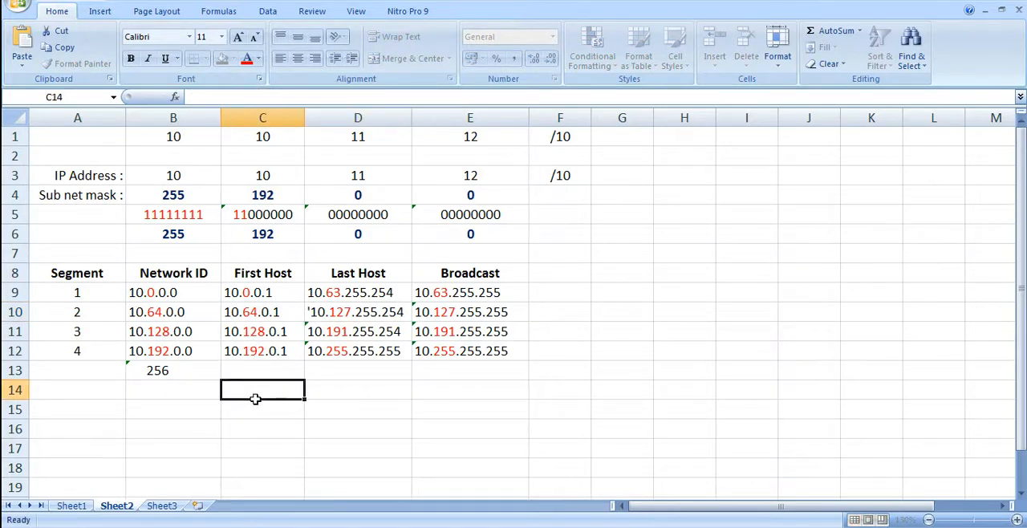
{"action": "key", "text": "alt+Tab"}
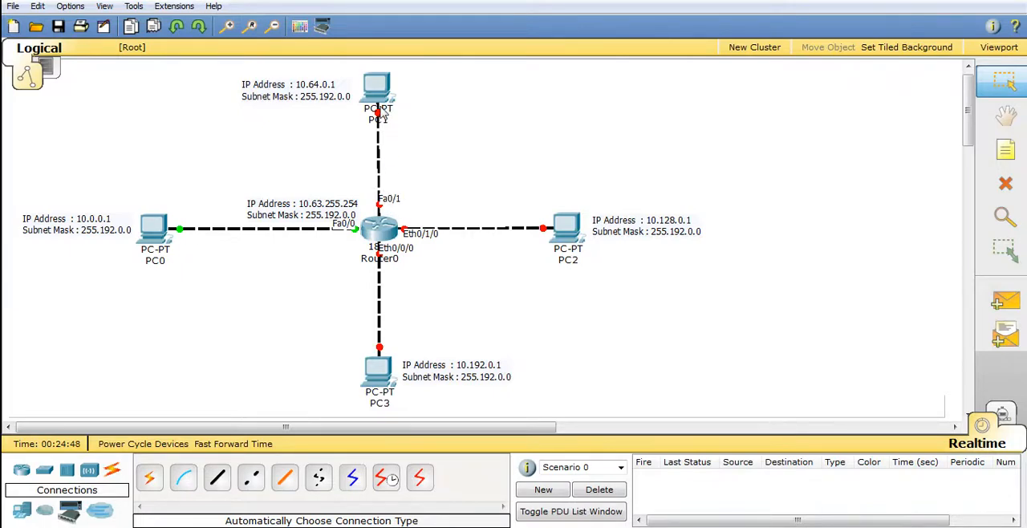
Open Router0's configuration, turn on the FastEthernet0/1 port, move the window clear of the PC1 link, and toggle the port off and on again
{"action": "left_click", "coordinate": [379, 230]}
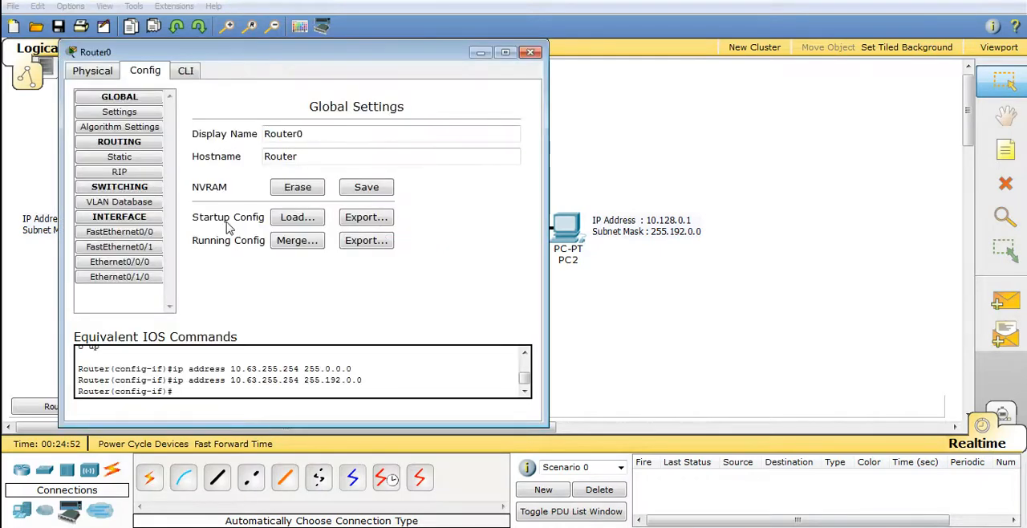
{"action": "left_click", "coordinate": [145, 248]}
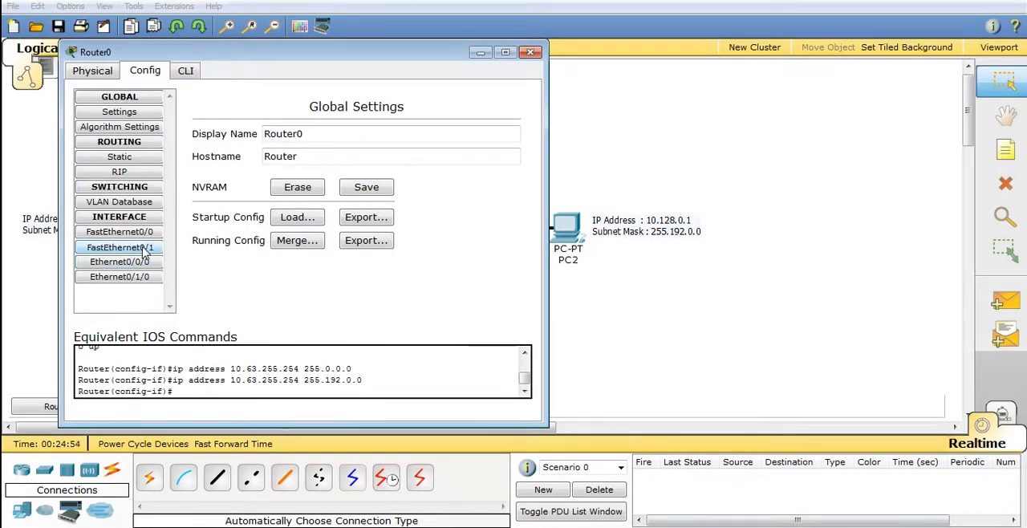
{"action": "left_click", "coordinate": [494, 129]}
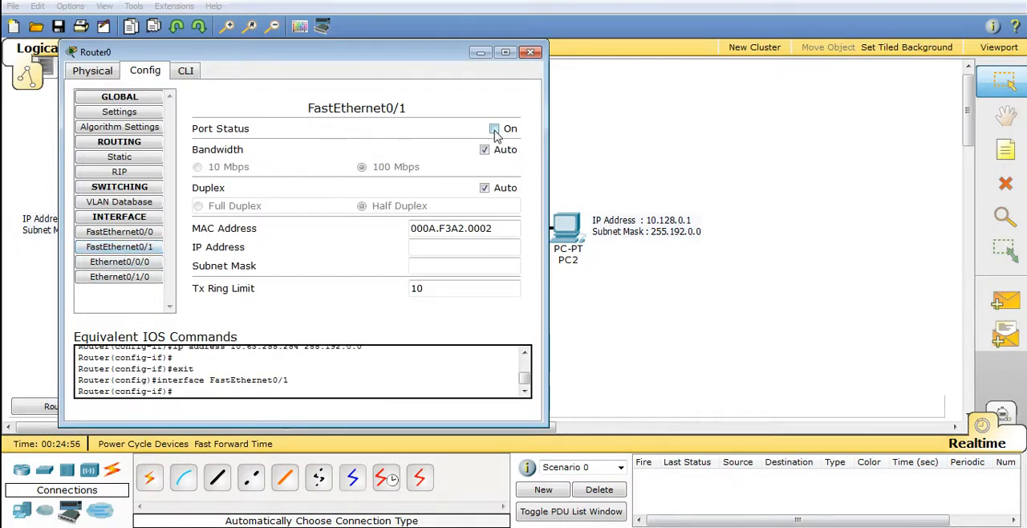
{"action": "left_click_drag", "start_coordinate": [396, 56], "coordinate": [747, 56]}
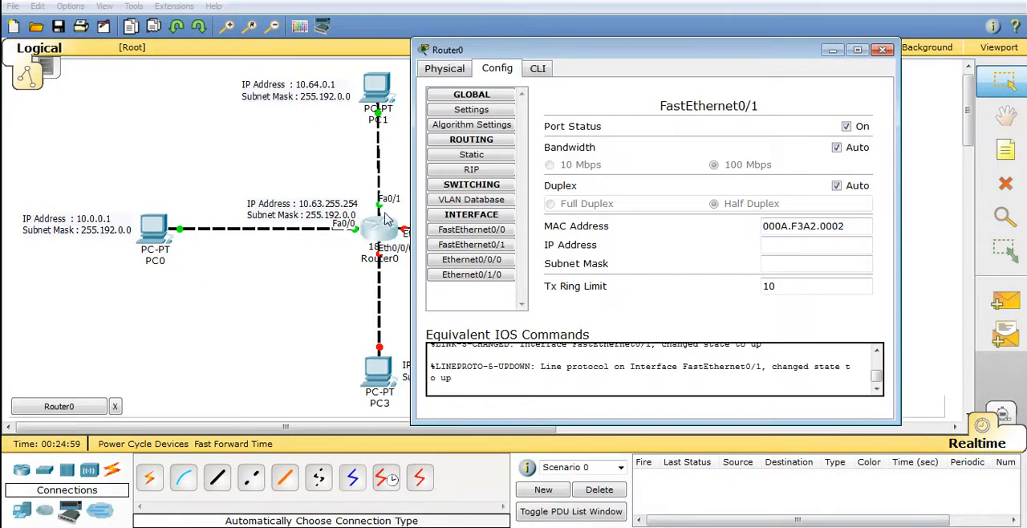
{"action": "left_click_drag", "start_coordinate": [618, 54], "coordinate": [636, 57]}
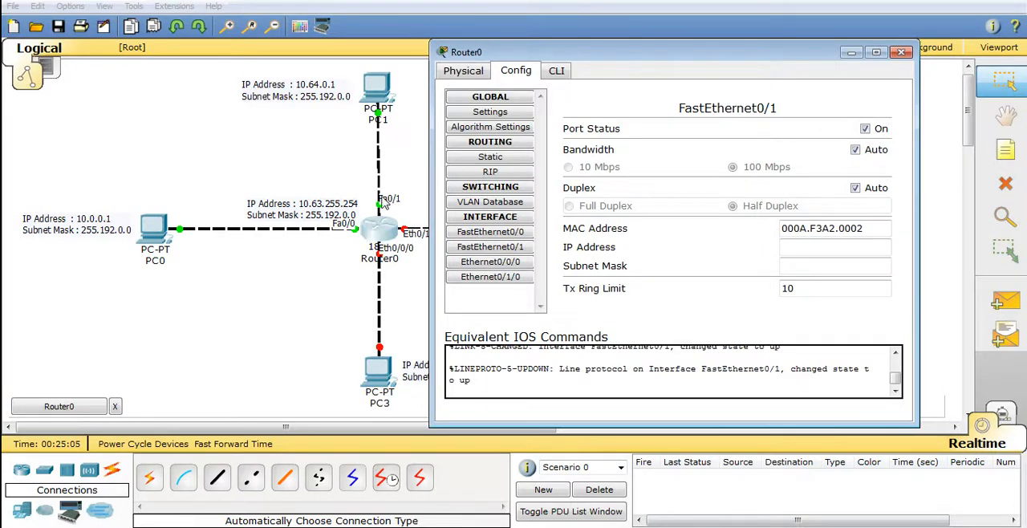
{"action": "left_click", "coordinate": [866, 130]}
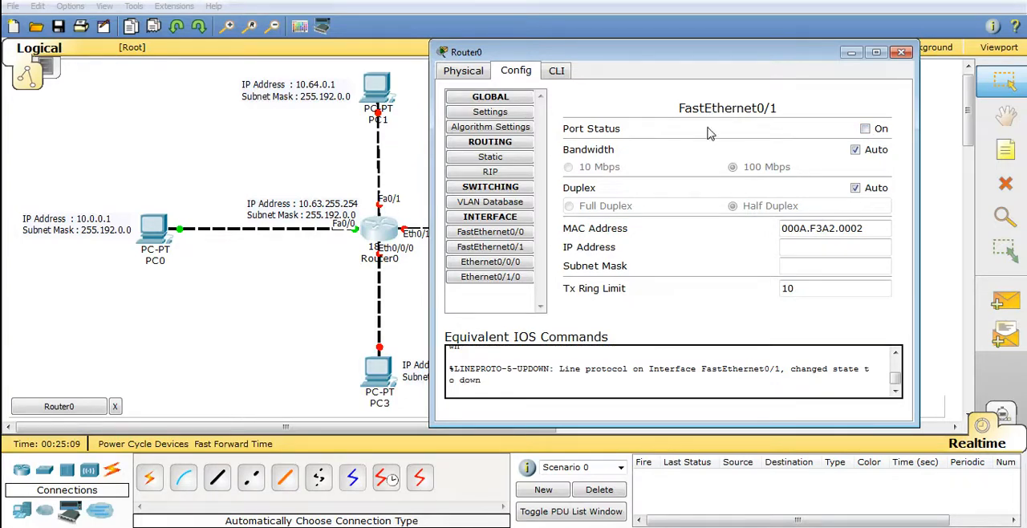
{"action": "left_click", "coordinate": [866, 129]}
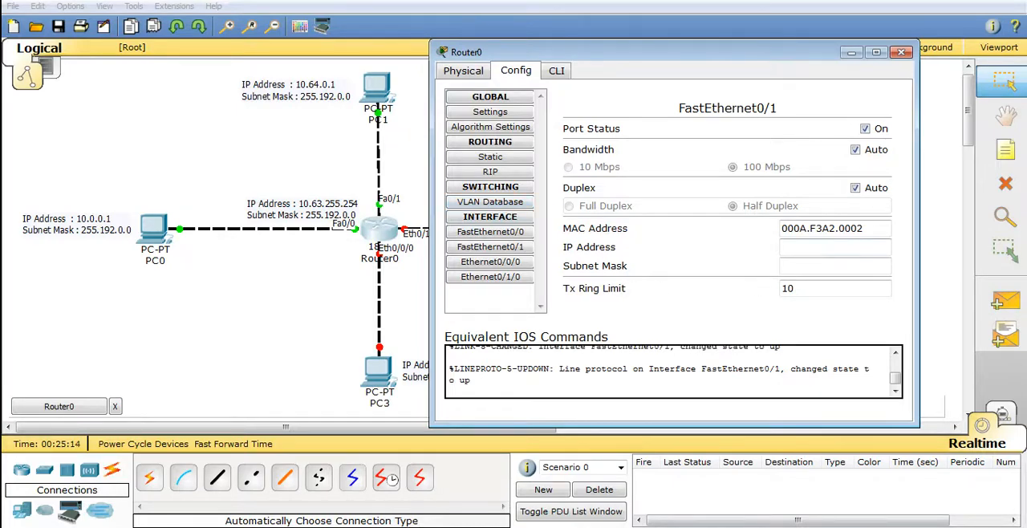
Give FastEthernet0/1 the IP address 10.127.255.254 with subnet mask 255.192.0.0 and close the router window
{"action": "type", "text": "10.127.255.254"}
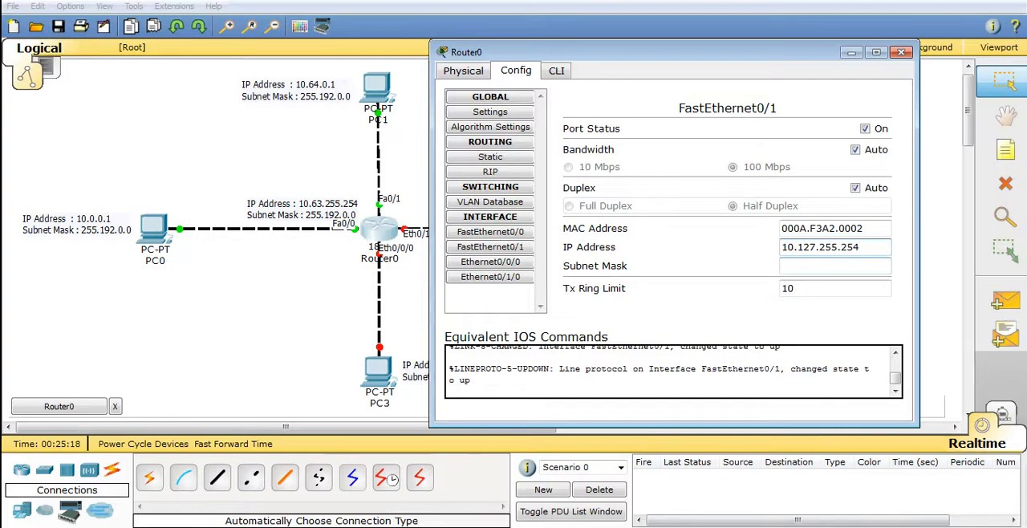
{"action": "key", "text": "Tab"}
{"action": "type", "text": "255.192.0.0"}
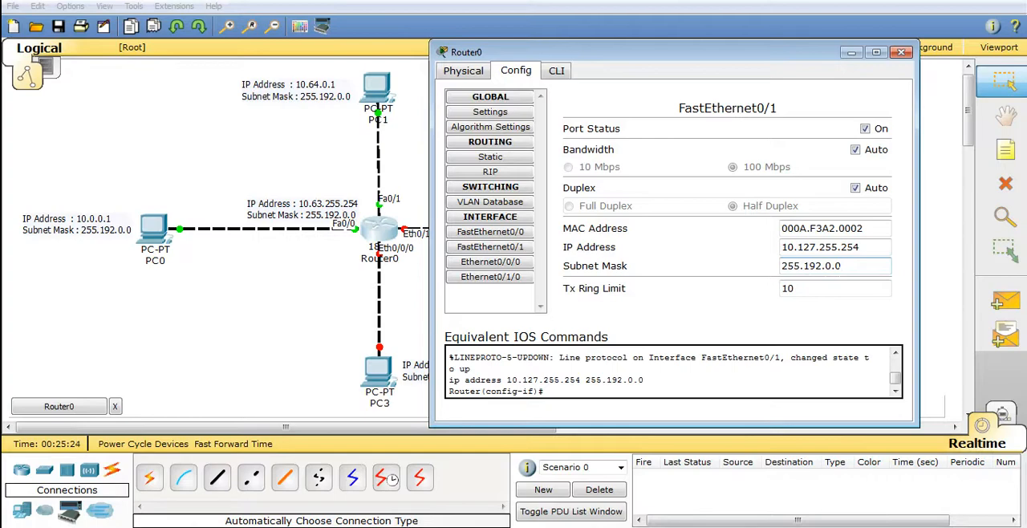
{"action": "left_click", "coordinate": [902, 54]}
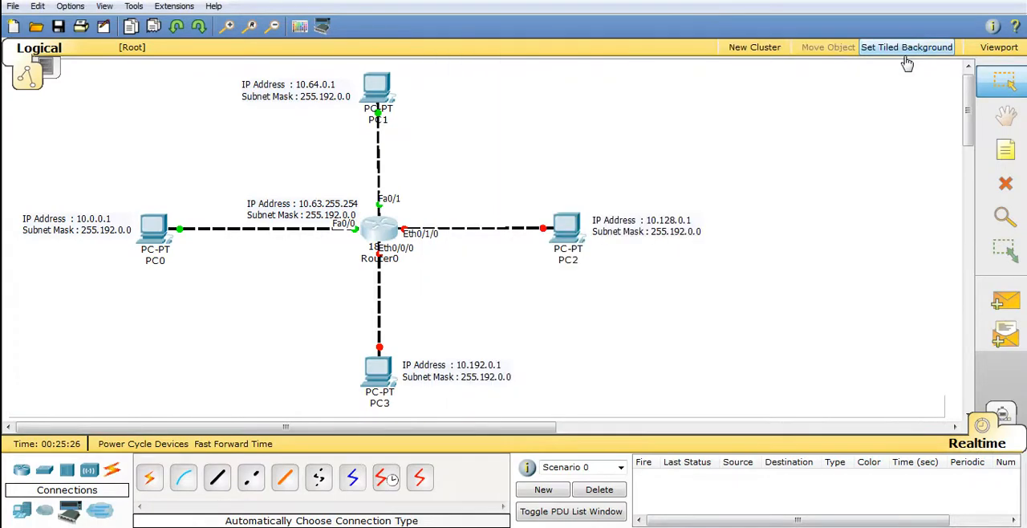
Add a workspace note beside the PC1–Router0 link reading "IP Address : 10.127.255.254" and "Subnet Mask : 255.192.0.0"
{"action": "left_click", "coordinate": [1007, 156]}
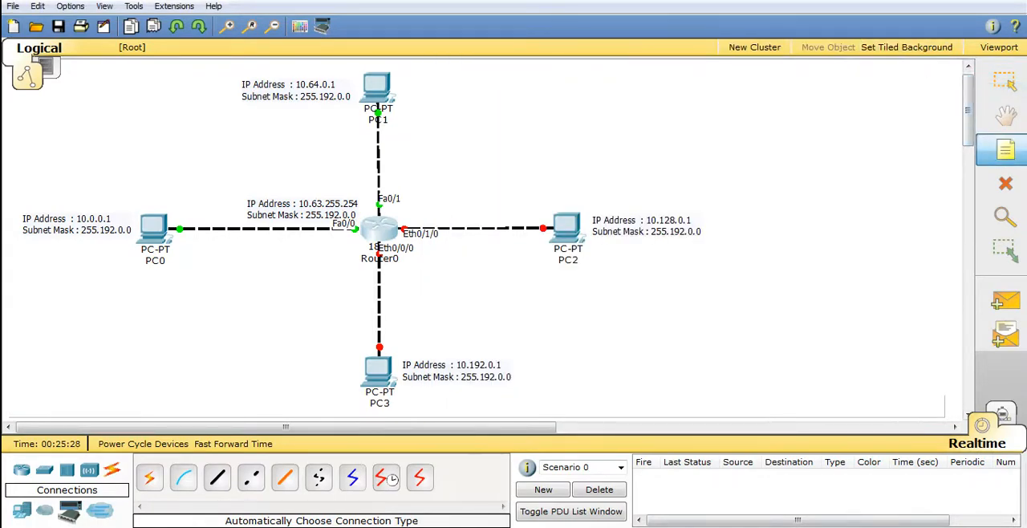
{"action": "left_click", "coordinate": [409, 131]}
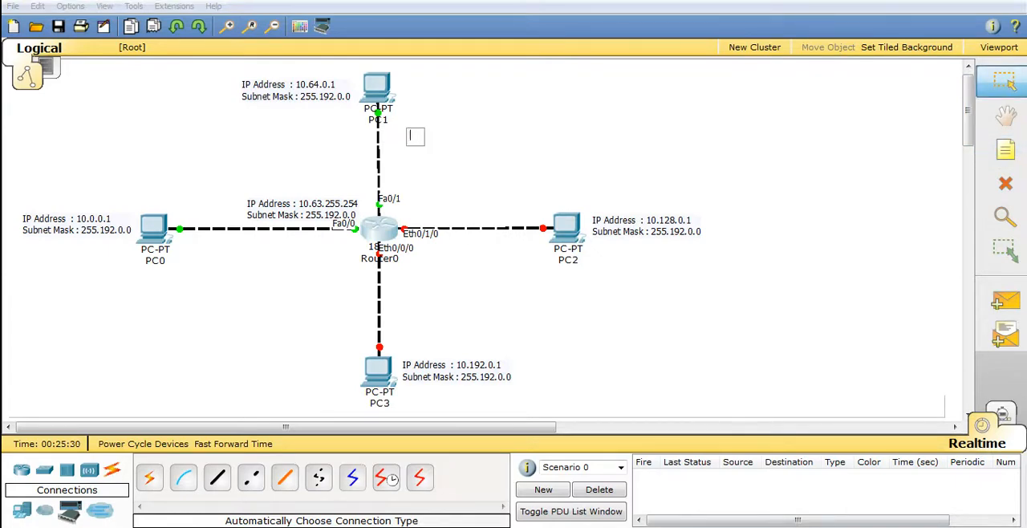
{"action": "type", "text": "1"}
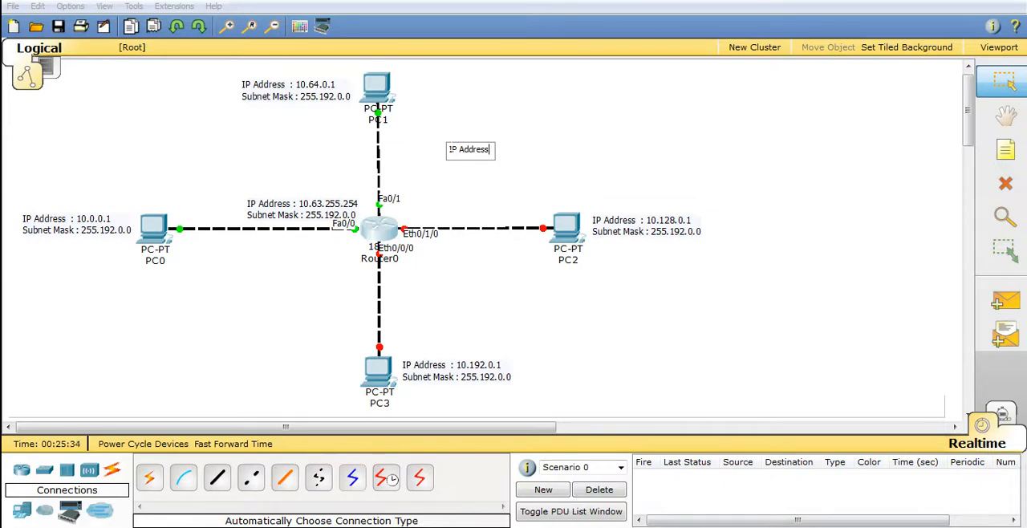
{"action": "type", "text": "10.127.255.254"}
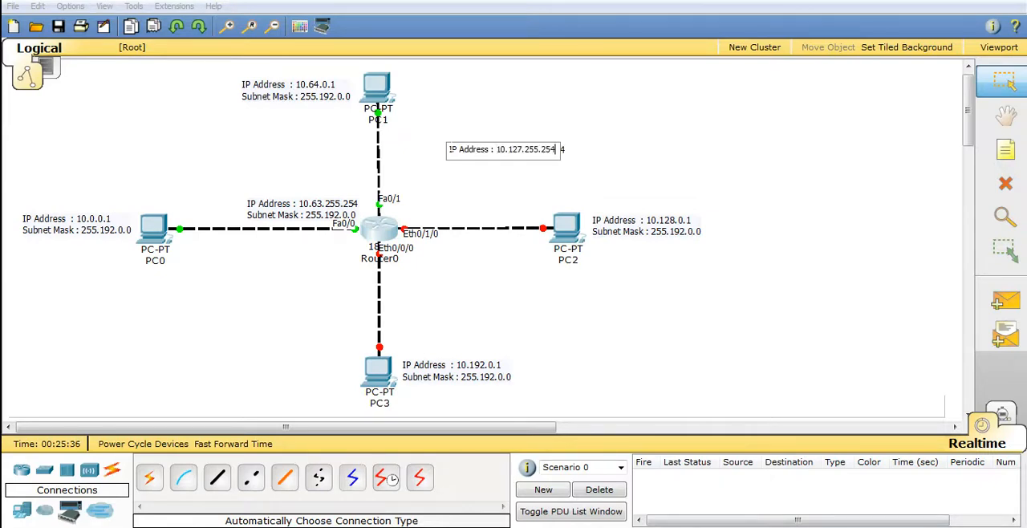
{"action": "key", "text": "Return"}
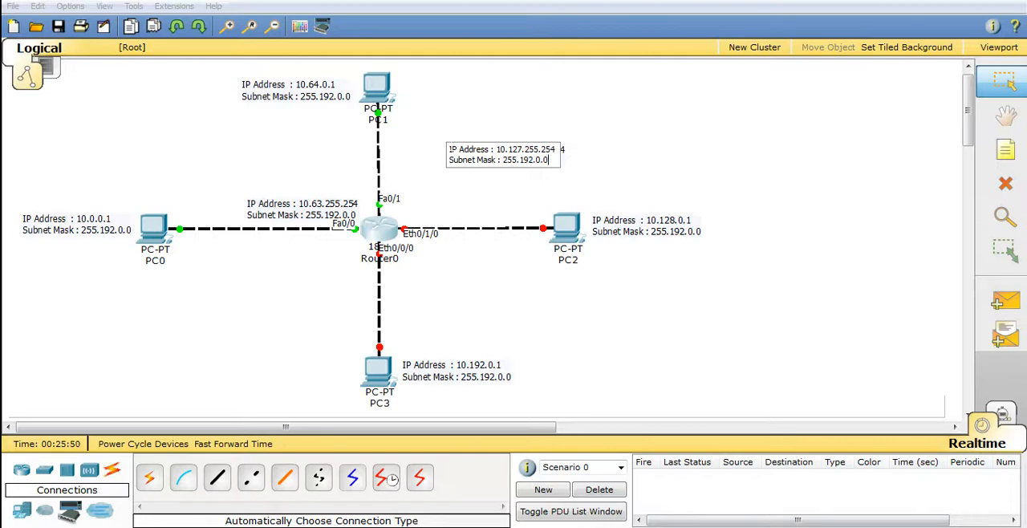
{"action": "left_click", "coordinate": [814, 146]}
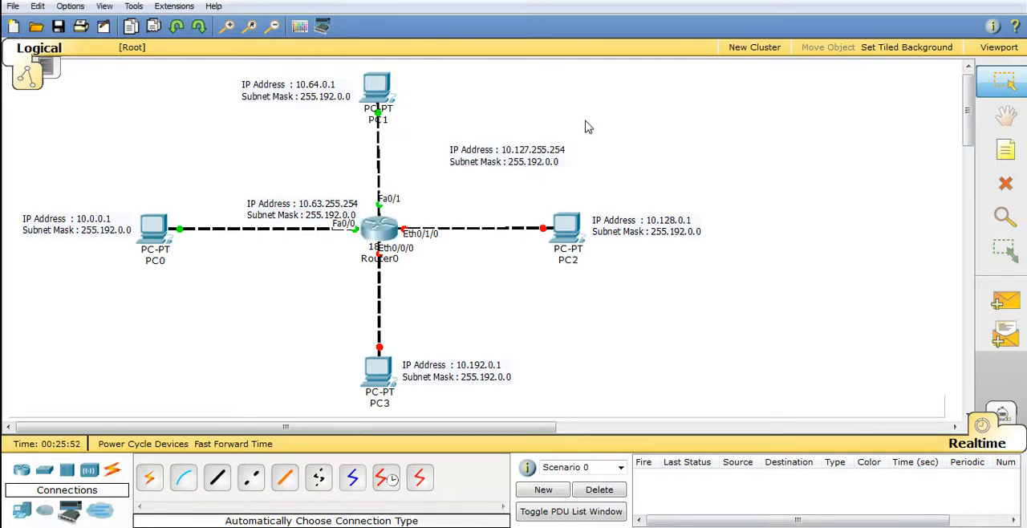
Move the 10.127.255.254 note next to the router's Fa0/1 port label on the PC1 link
{"action": "left_click_drag", "start_coordinate": [498, 155], "coordinate": [432, 189]}
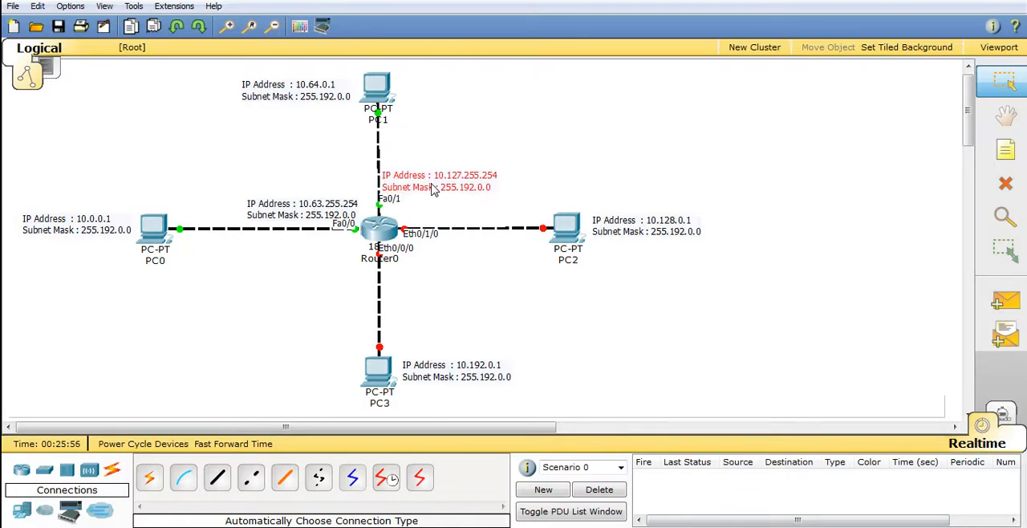
{"action": "left_click", "coordinate": [580, 165]}
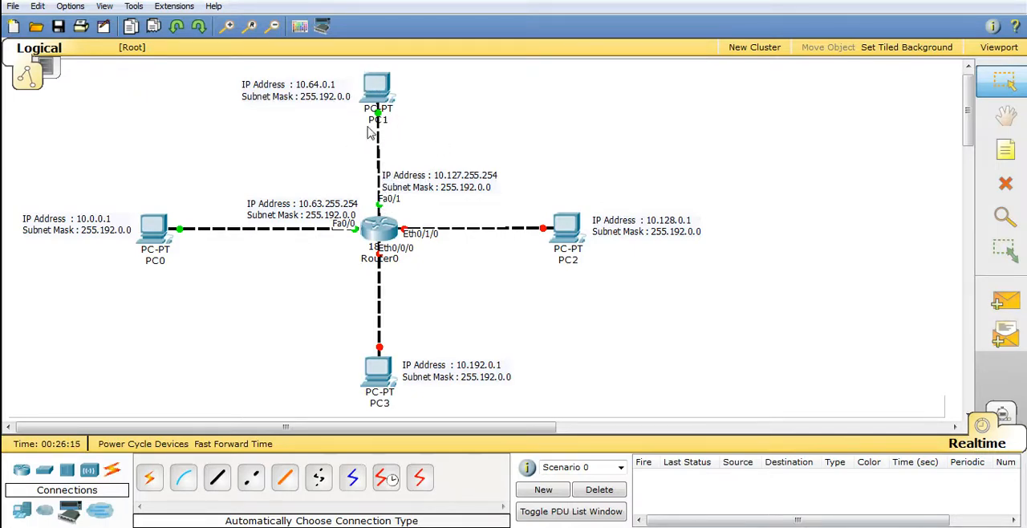
Check the addressing of PC0 and PC1, ping 10.64.0.1 from PC0's Command Prompt, and close the PC0 window
{"action": "mouse_move", "coordinate": [159, 242]}
{"action": "mouse_move", "coordinate": [399, 90]}
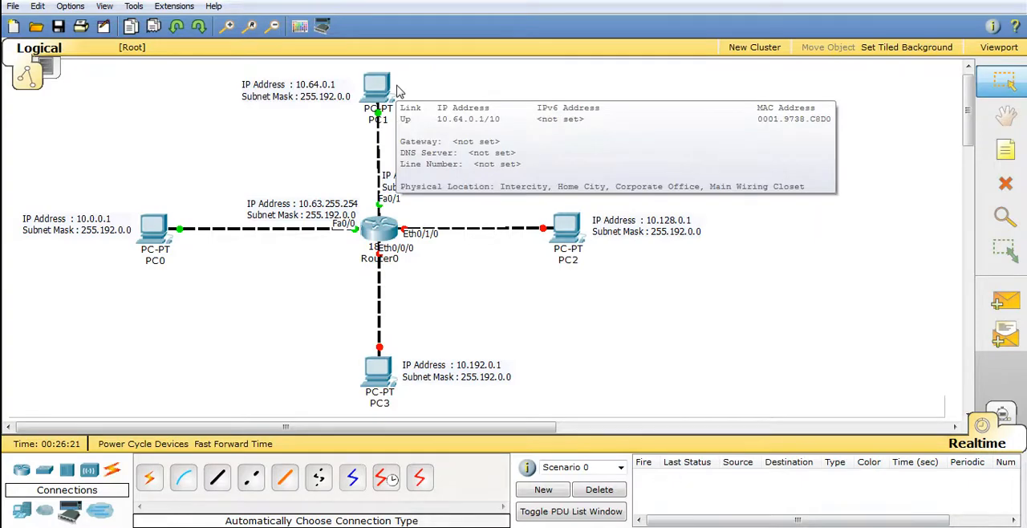
{"action": "mouse_move", "coordinate": [174, 218]}
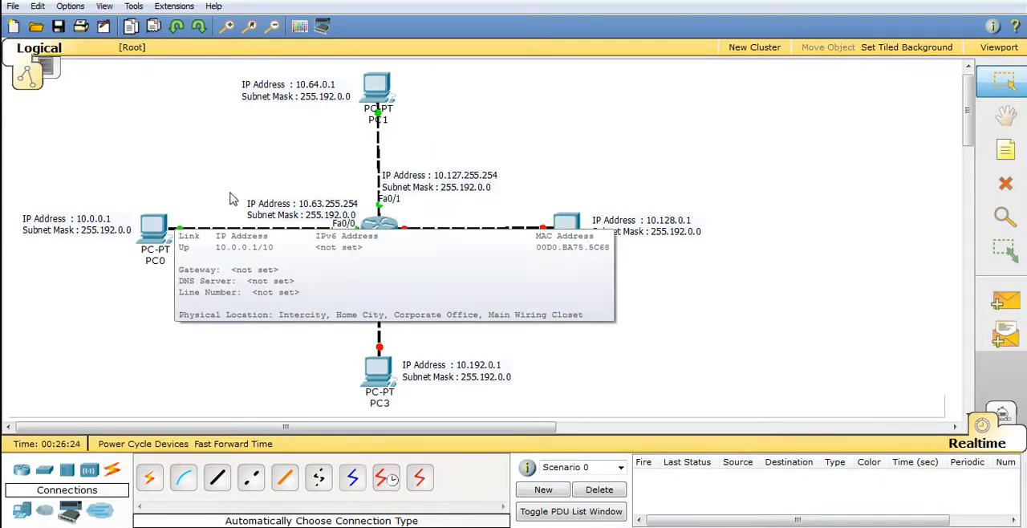
{"action": "left_click", "coordinate": [164, 228]}
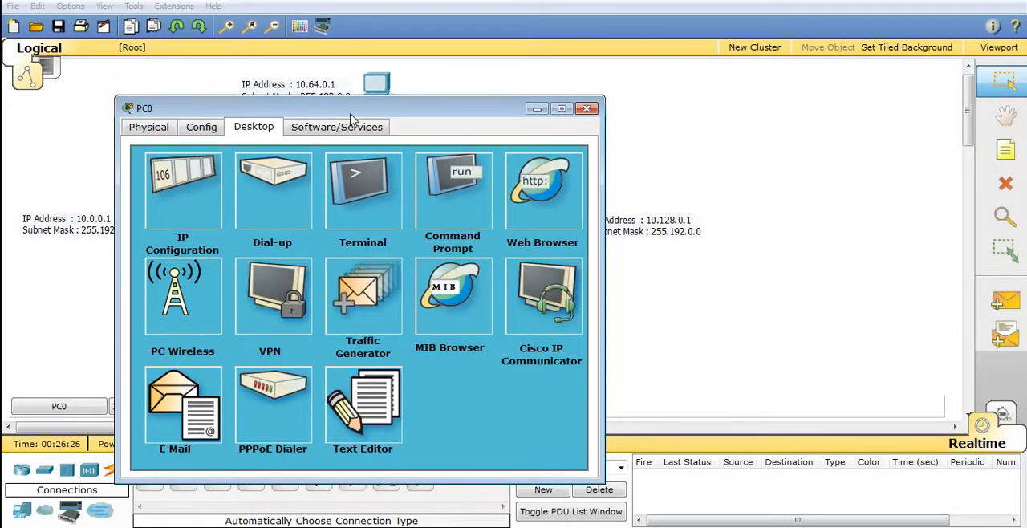
{"action": "left_click_drag", "start_coordinate": [377, 113], "coordinate": [702, 57]}
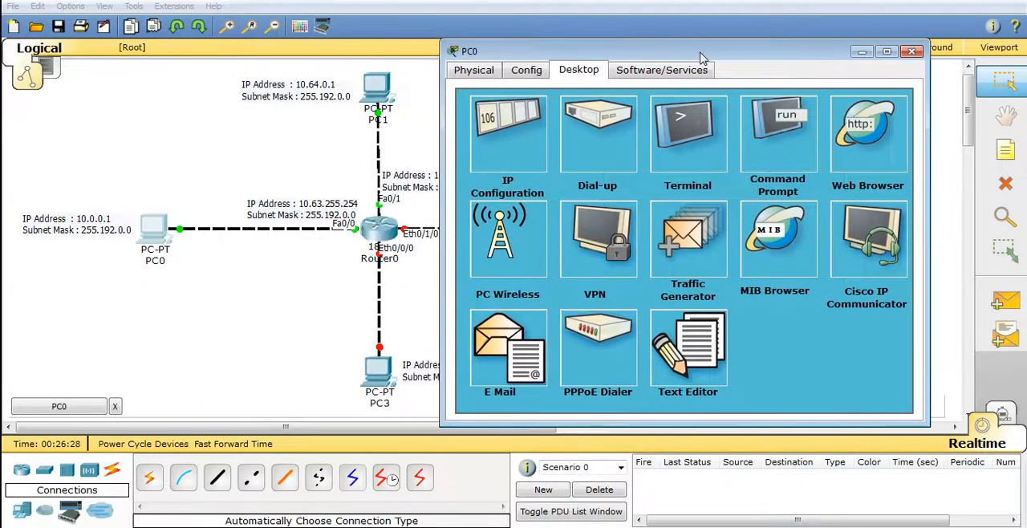
{"action": "left_click", "coordinate": [772, 145]}
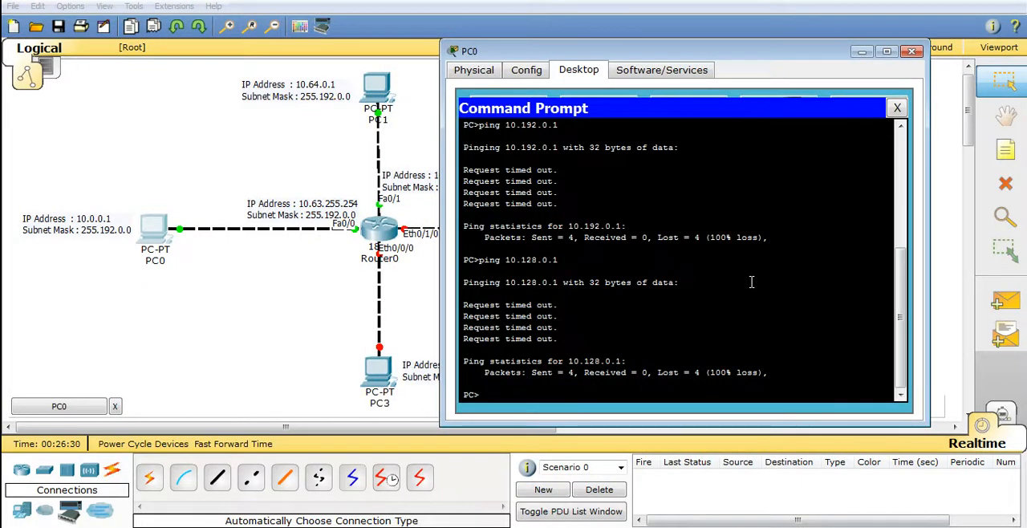
{"action": "key", "text": "Up"}
{"action": "key", "text": "BackSpace"}
{"action": "key", "text": "BackSpace"}
{"action": "type", "text": "64"}
{"action": "key", "text": "Return"}
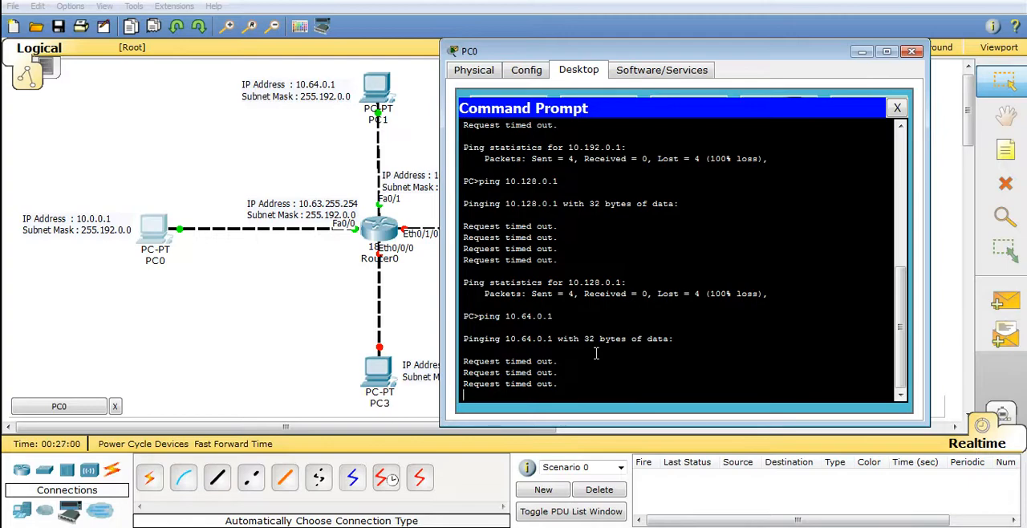
{"action": "left_click", "coordinate": [911, 52]}
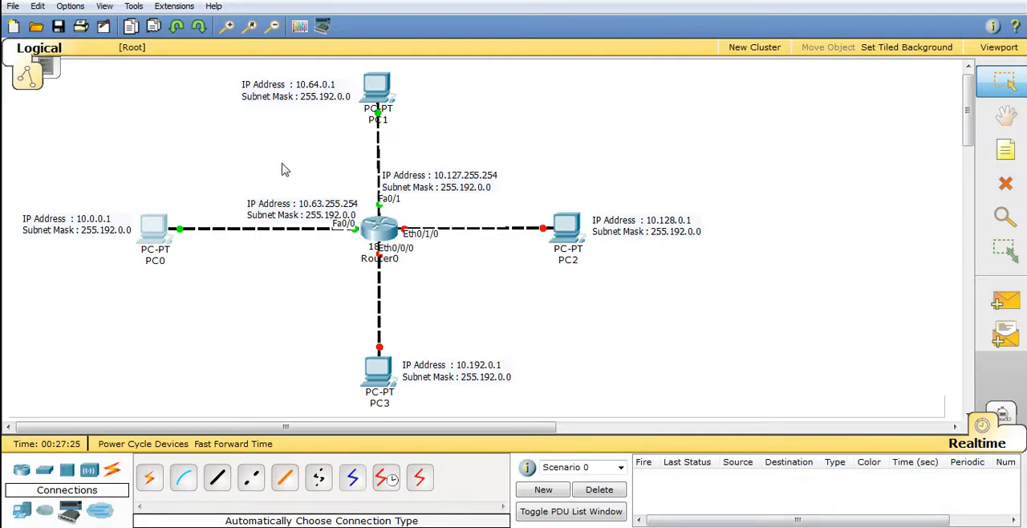
Copy 10.63.255.254 from the note beside Fa0/0, enter it as PC0's default gateway, and close the PC0 window
{"action": "double_click", "coordinate": [305, 207]}
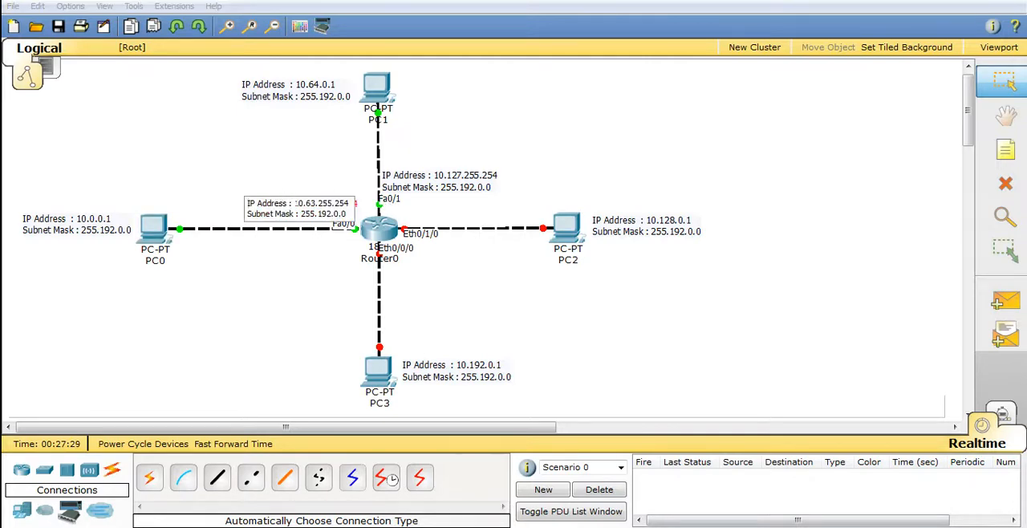
{"action": "left_click_drag", "start_coordinate": [295, 204], "coordinate": [345, 204]}
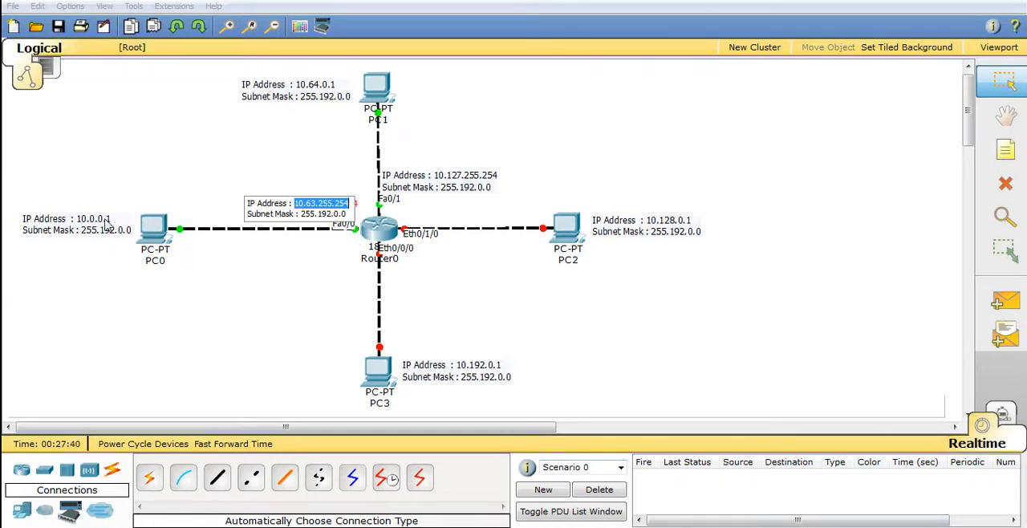
{"action": "left_click", "coordinate": [190, 184]}
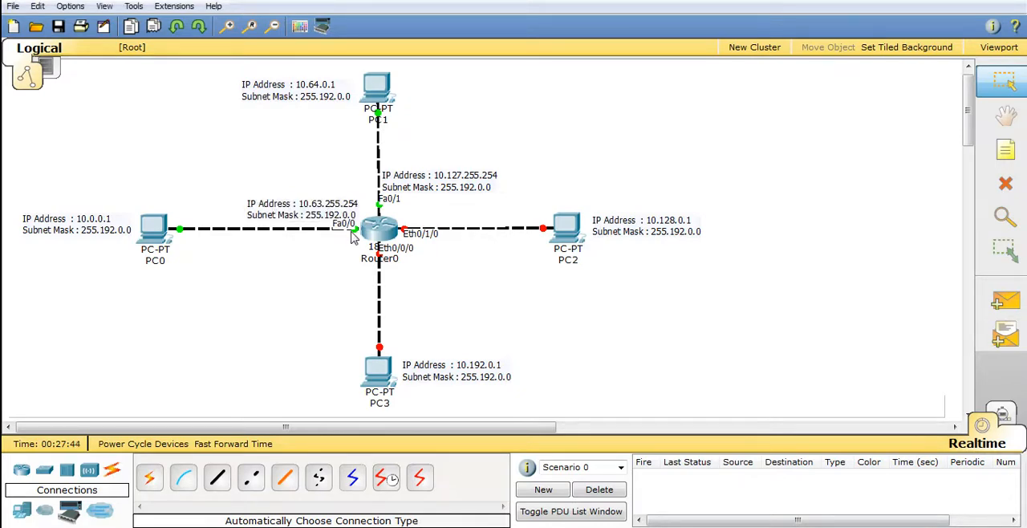
{"action": "mouse_move", "coordinate": [383, 231]}
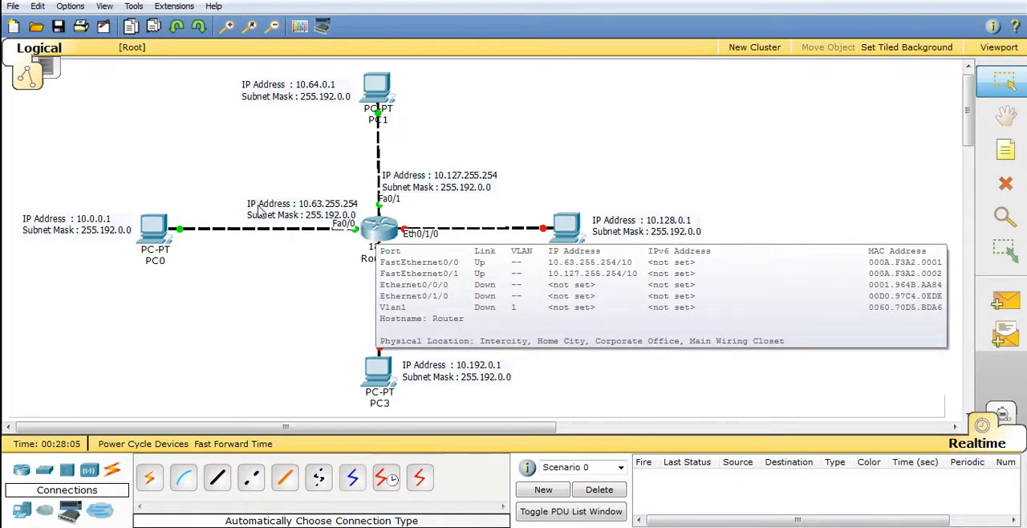
{"action": "left_click", "coordinate": [155, 230]}
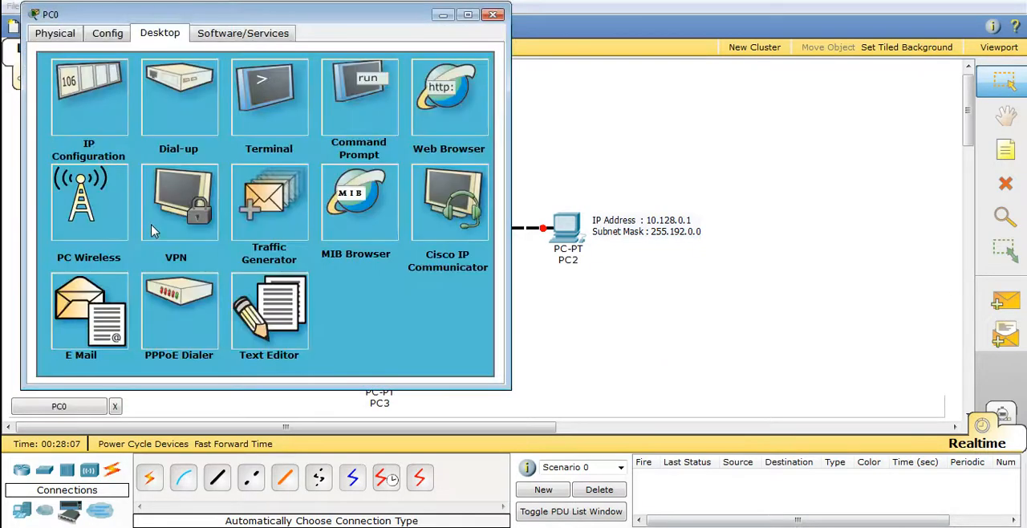
{"action": "left_click", "coordinate": [85, 94]}
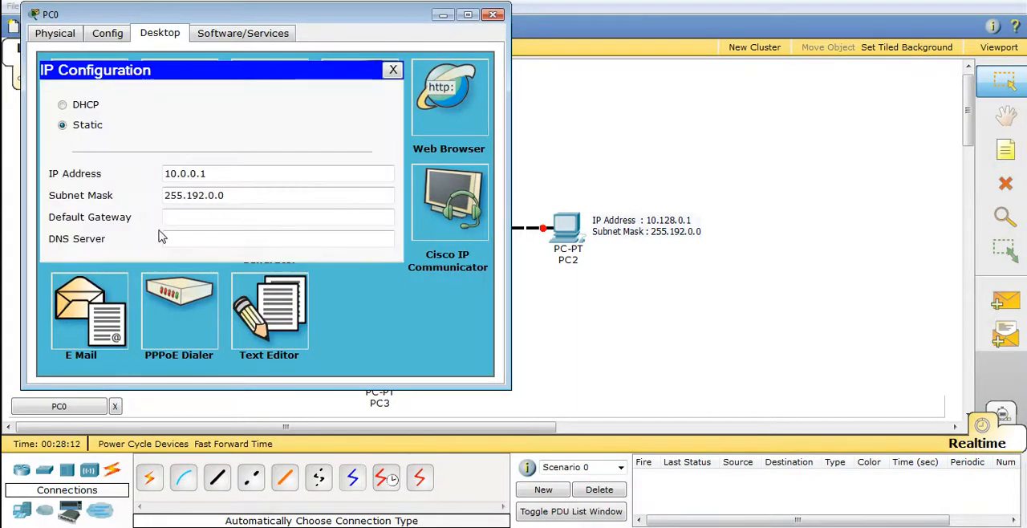
{"action": "type", "text": "10.63.255.254"}
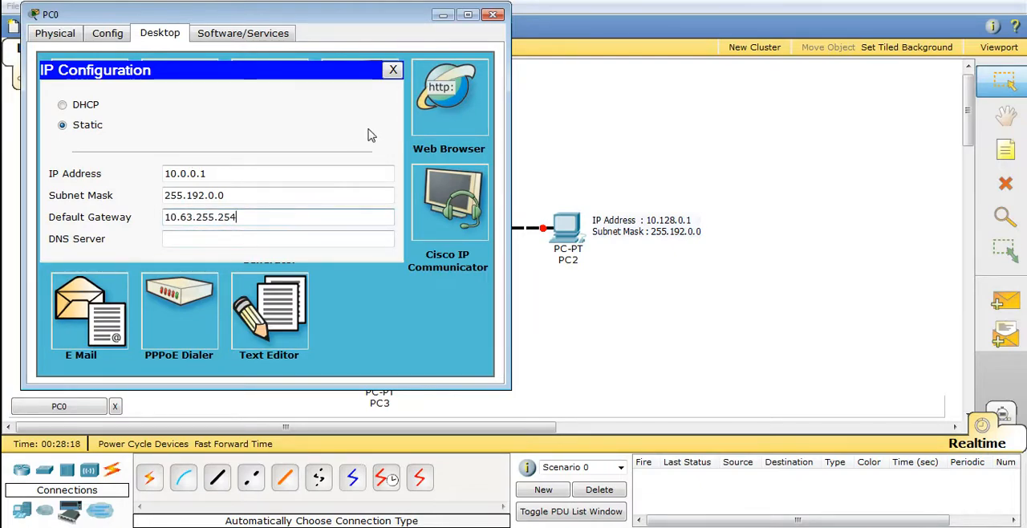
{"action": "left_click", "coordinate": [492, 16]}
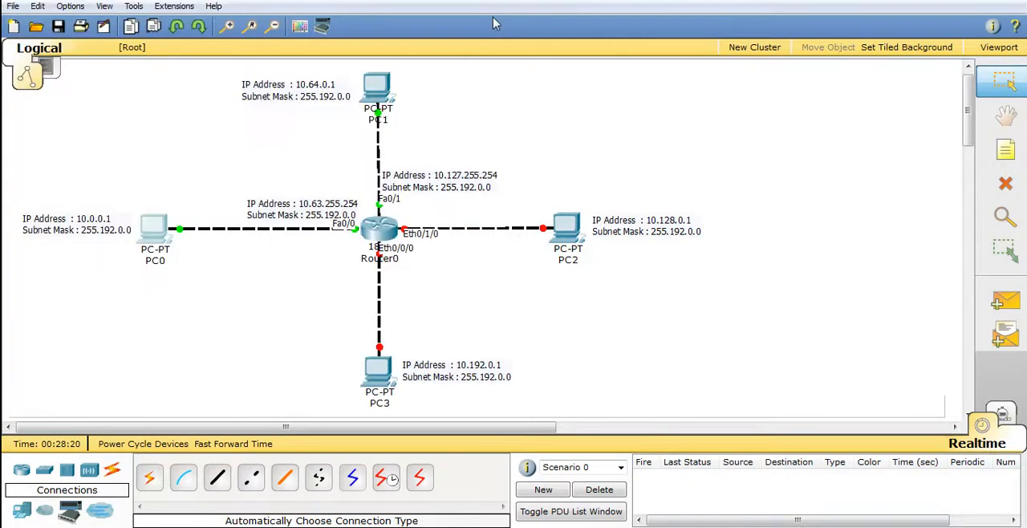
Add the line "Default Gateway : 10.63.255.254" to PC0's note and shift the note slightly upward
{"action": "double_click", "coordinate": [99, 231]}
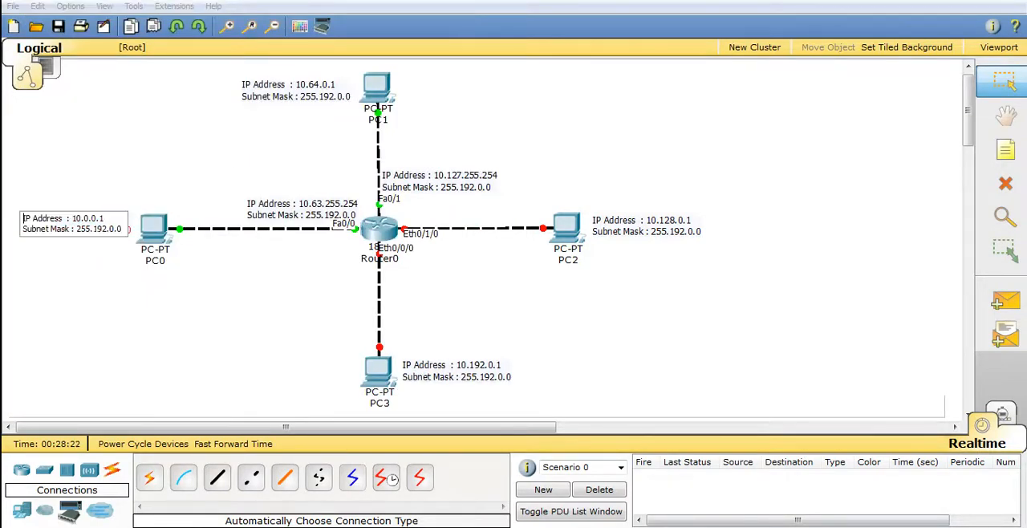
{"action": "key", "text": "Return"}
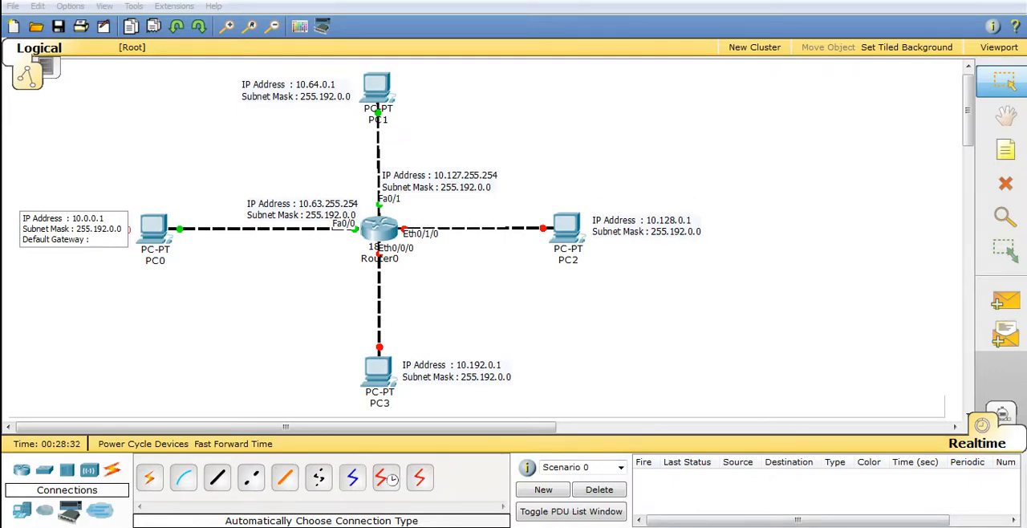
{"action": "type", "text": "10.63.255.254"}
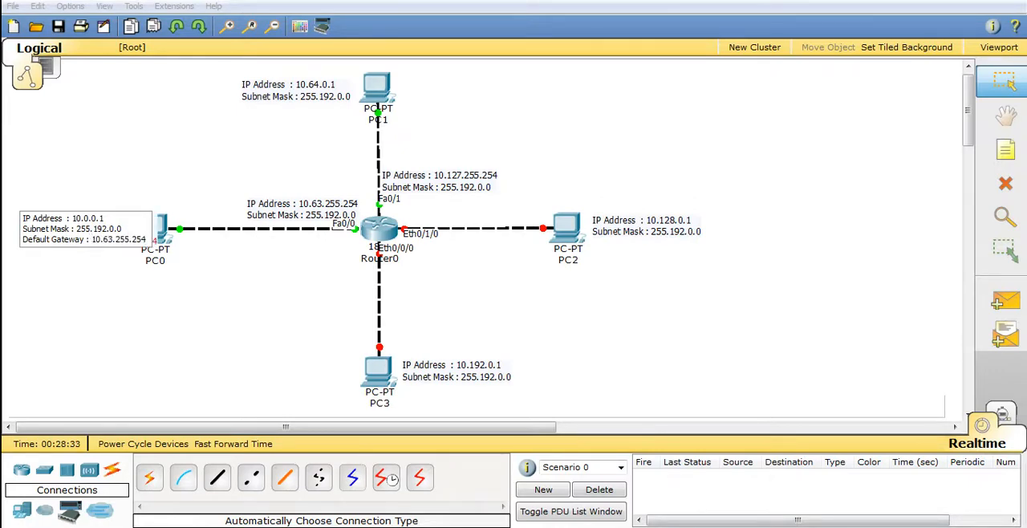
{"action": "left_click", "coordinate": [161, 353]}
{"action": "double_click", "coordinate": [105, 239]}
{"action": "left_click", "coordinate": [108, 316]}
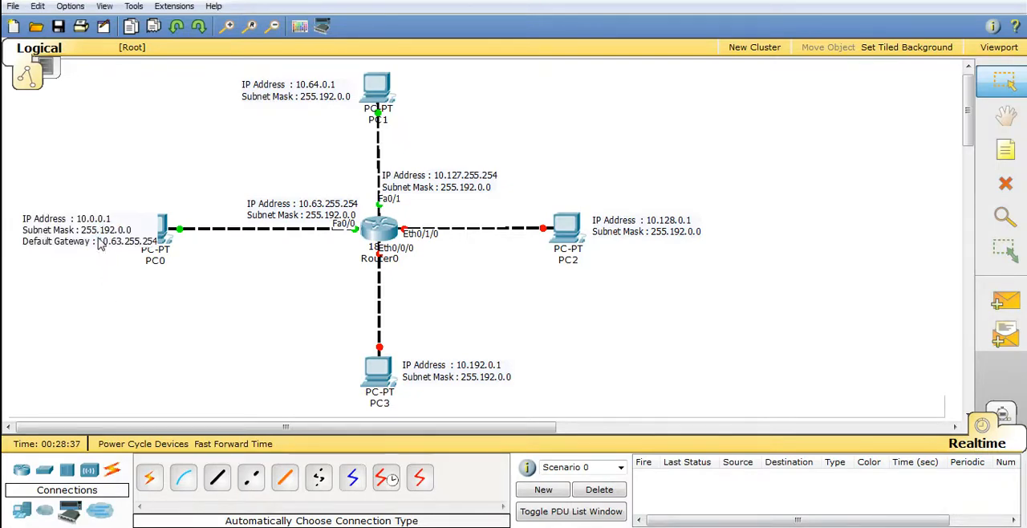
{"action": "left_click_drag", "start_coordinate": [98, 241], "coordinate": [99, 233]}
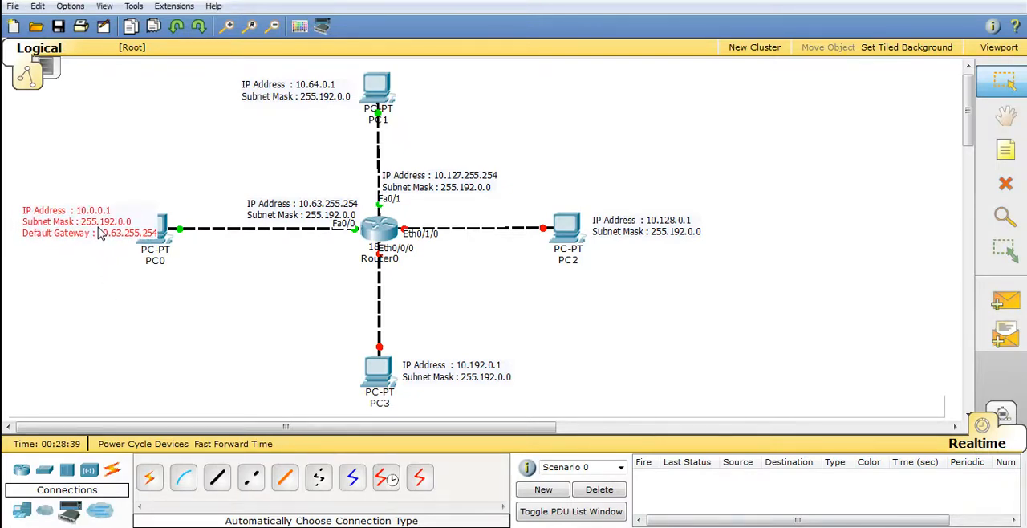
{"action": "left_click", "coordinate": [130, 355]}
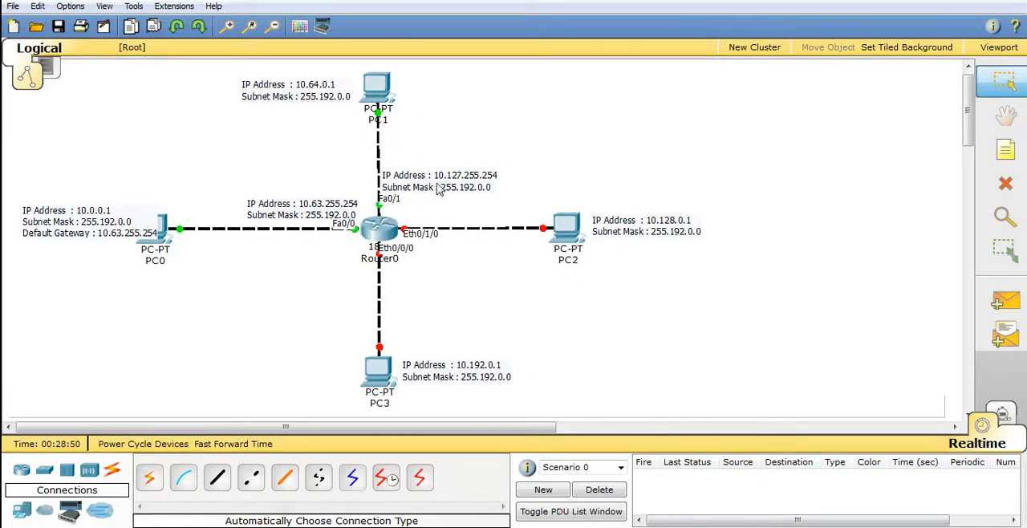
Copy 10.127.255.254 from the note beside Fa0/1, enter it as PC1's default gateway, and close the PC1 window
{"action": "double_click", "coordinate": [466, 183]}
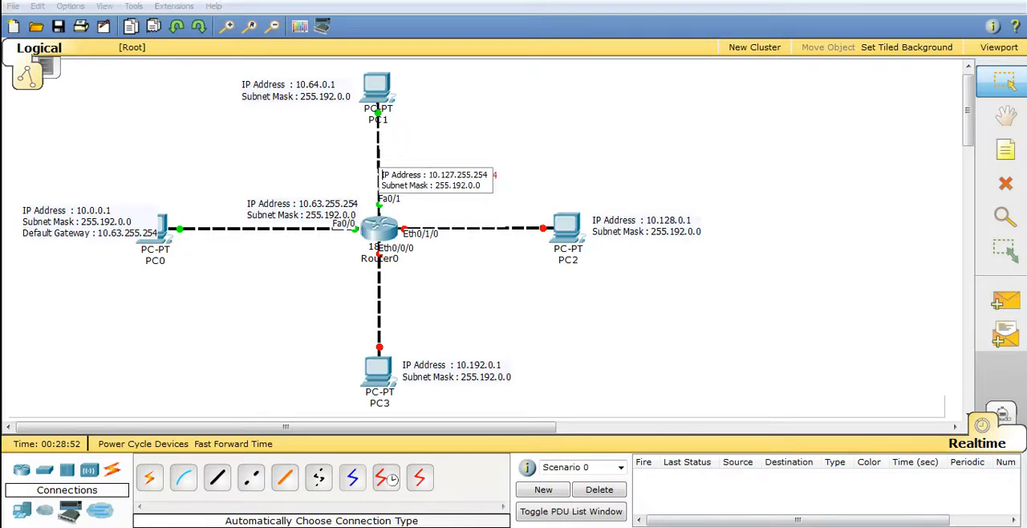
{"action": "left_click_drag", "start_coordinate": [429, 175], "coordinate": [488, 175]}
{"action": "key", "text": "ctrl+c"}
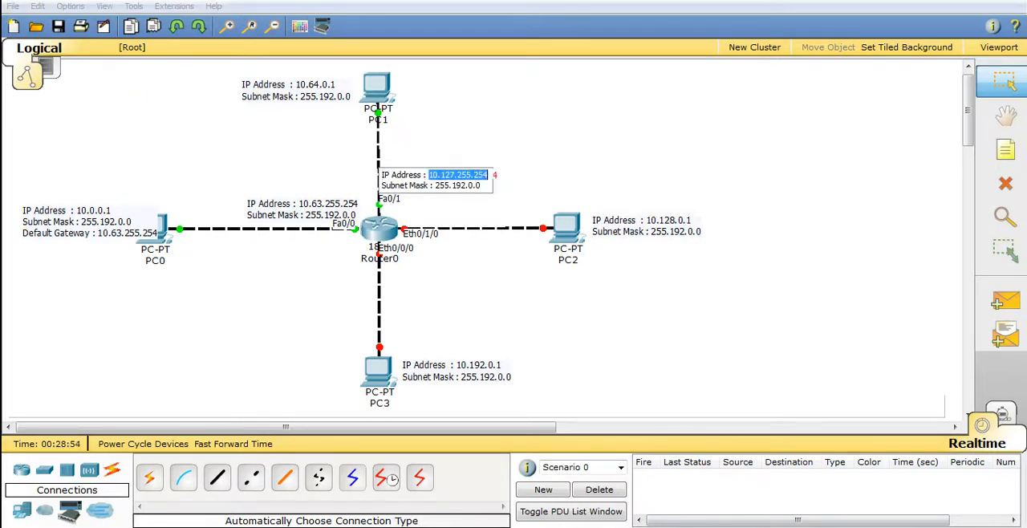
{"action": "left_click", "coordinate": [476, 126]}
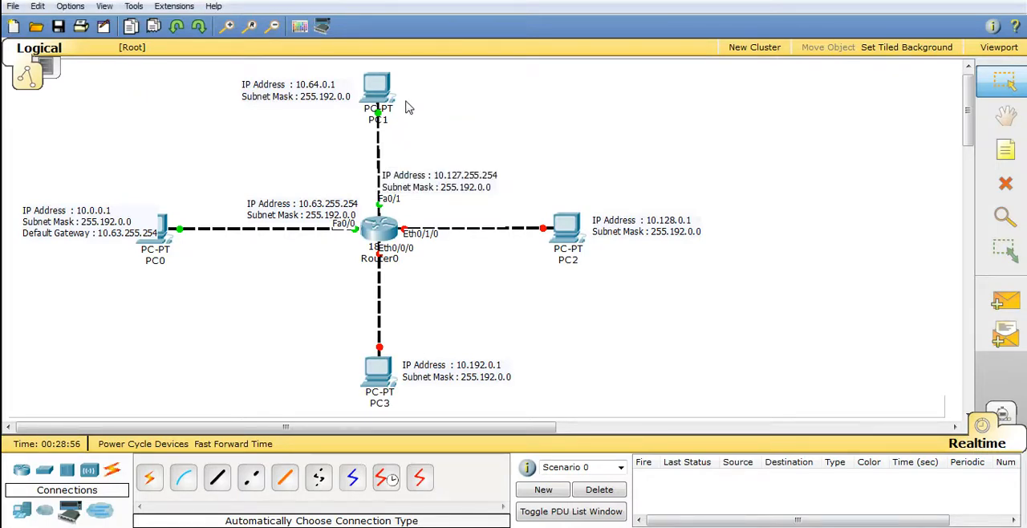
{"action": "left_click", "coordinate": [377, 88]}
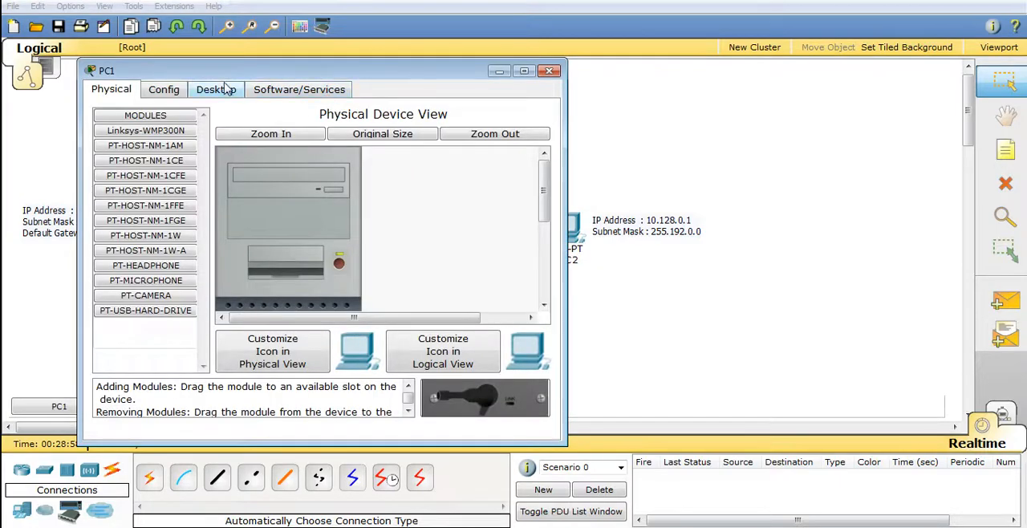
{"action": "left_click", "coordinate": [224, 89]}
{"action": "left_click", "coordinate": [148, 165]}
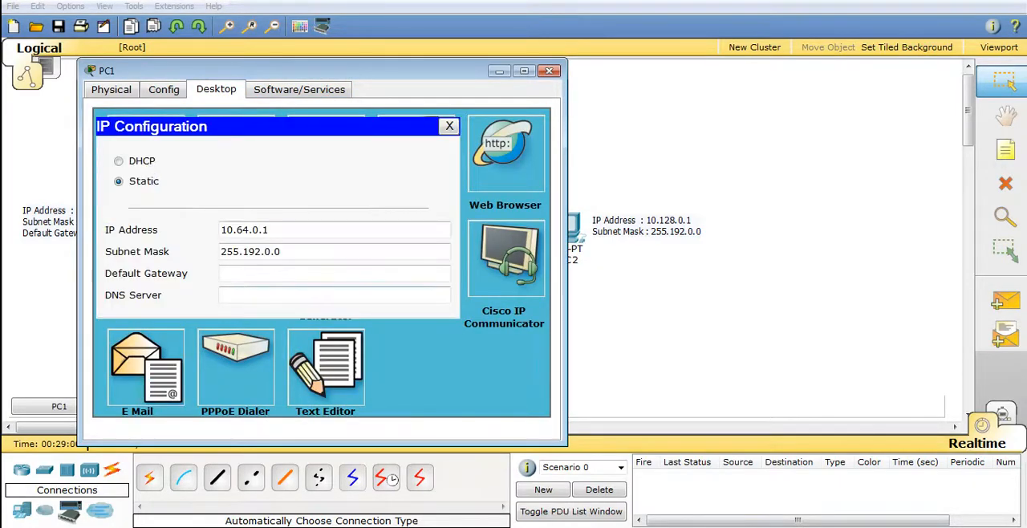
{"action": "key", "text": "ctrl+v"}
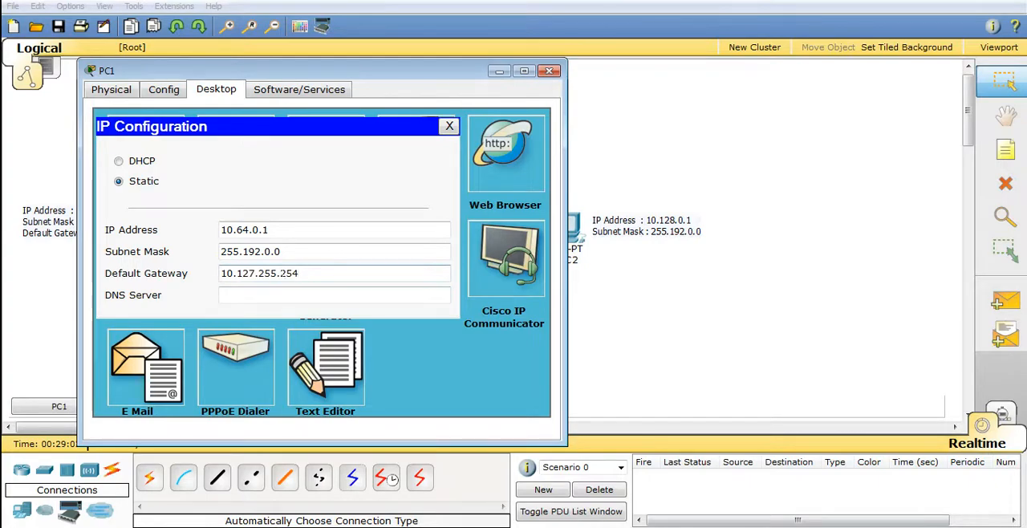
{"action": "left_click", "coordinate": [549, 70]}
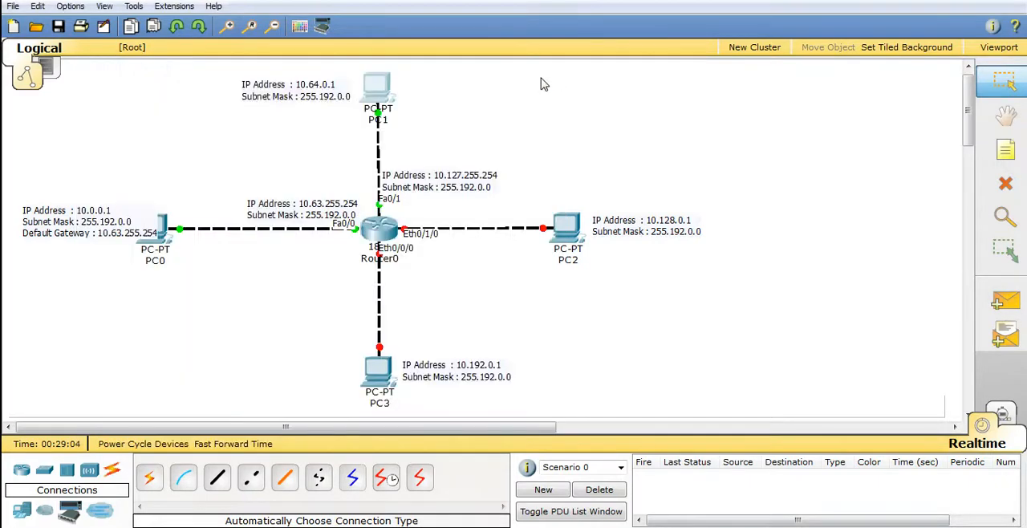
Add the line "Default Gateway : 10.127.255.254" to PC1's note and shift the note slightly up and left
{"action": "double_click", "coordinate": [343, 94]}
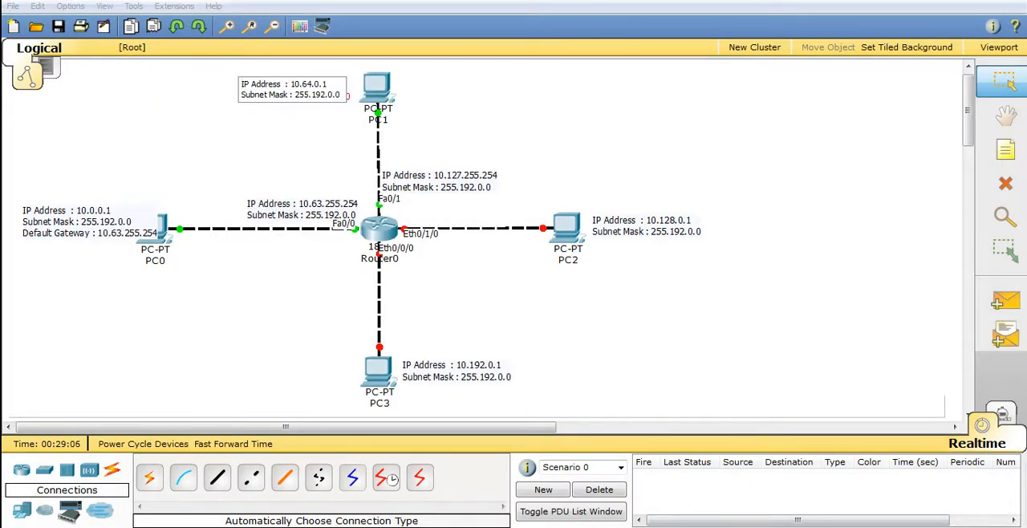
{"action": "key", "text": "Return"}
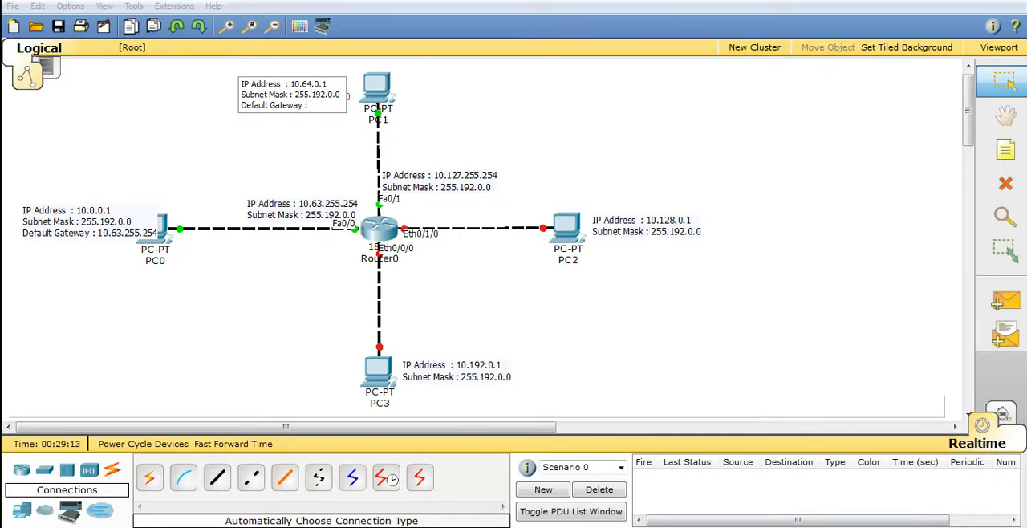
{"action": "key", "text": "ctrl+v"}
{"action": "left_click", "coordinate": [485, 122]}
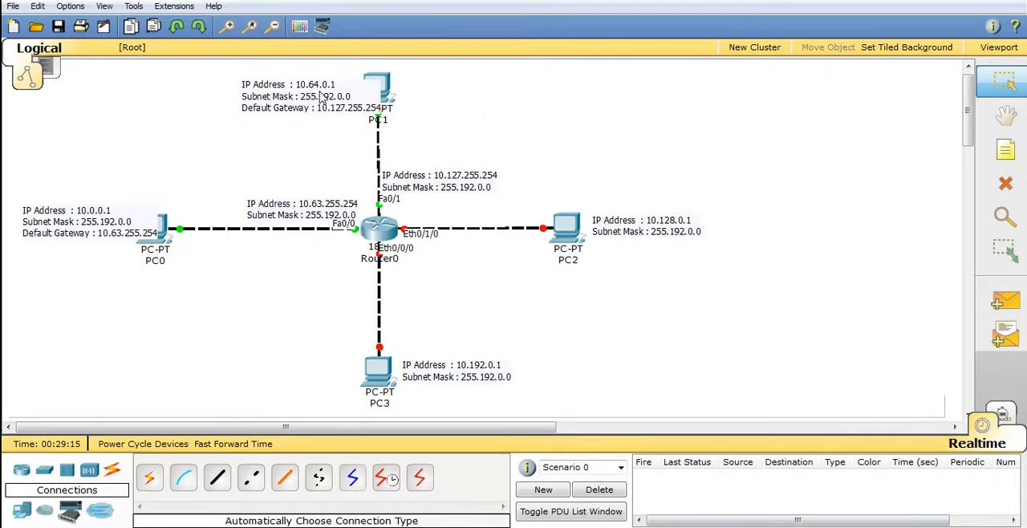
{"action": "left_click_drag", "start_coordinate": [321, 97], "coordinate": [316, 84]}
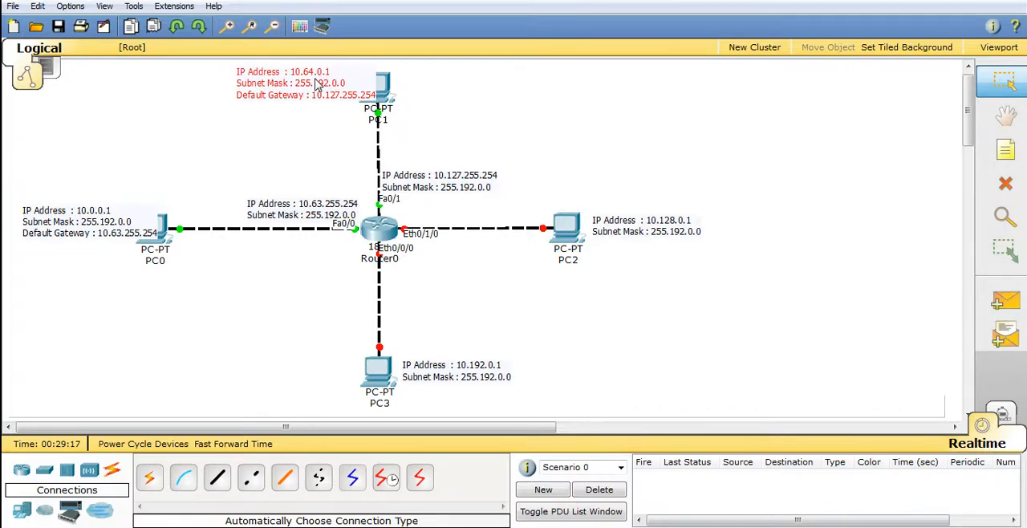
{"action": "left_click", "coordinate": [522, 94]}
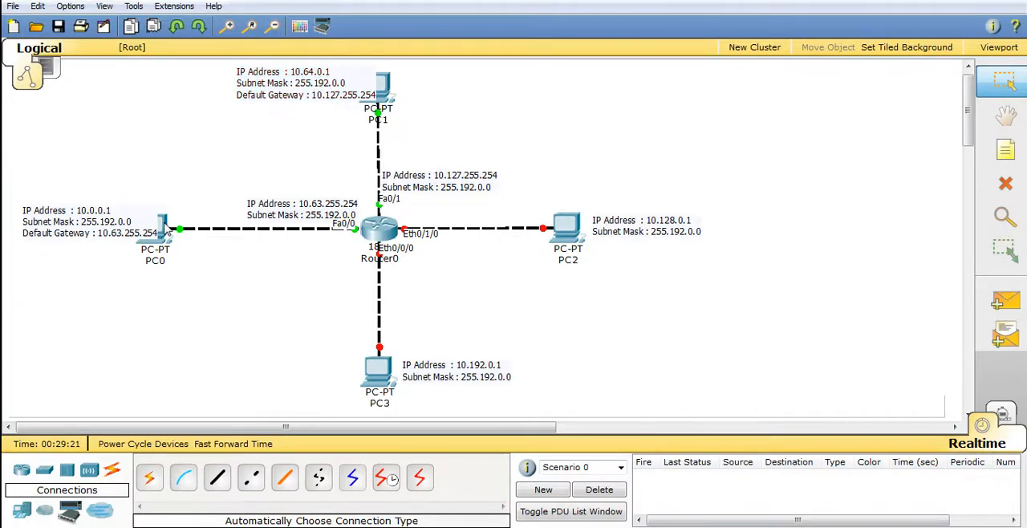
Open PC0's Command Prompt and run ipconfig to check its IP address, subnet mask and default gateway
{"action": "mouse_move", "coordinate": [165, 229]}
{"action": "mouse_move", "coordinate": [388, 90]}
{"action": "mouse_move", "coordinate": [569, 228]}
{"action": "mouse_move", "coordinate": [386, 373]}
{"action": "mouse_move", "coordinate": [168, 269]}
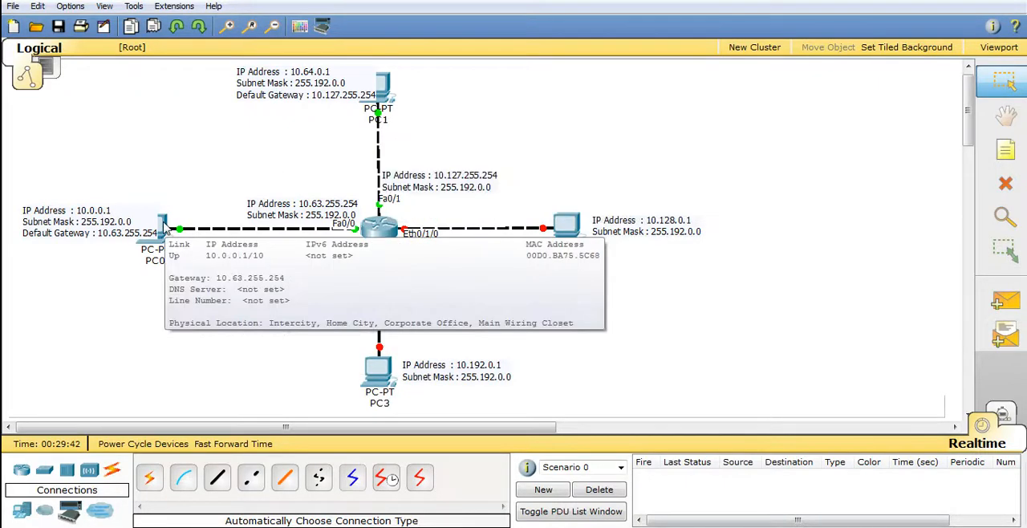
{"action": "left_click", "coordinate": [164, 225]}
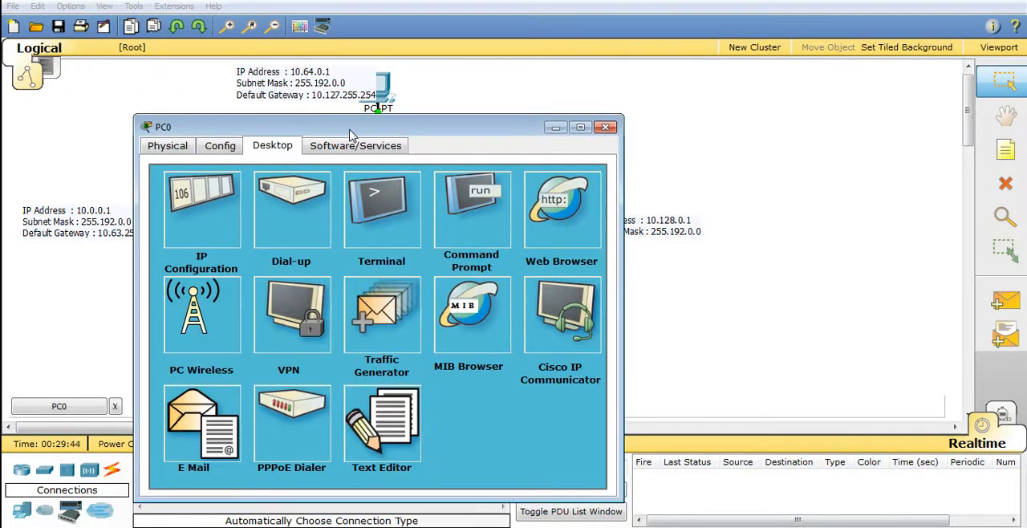
{"action": "left_click_drag", "start_coordinate": [349, 130], "coordinate": [627, 78]}
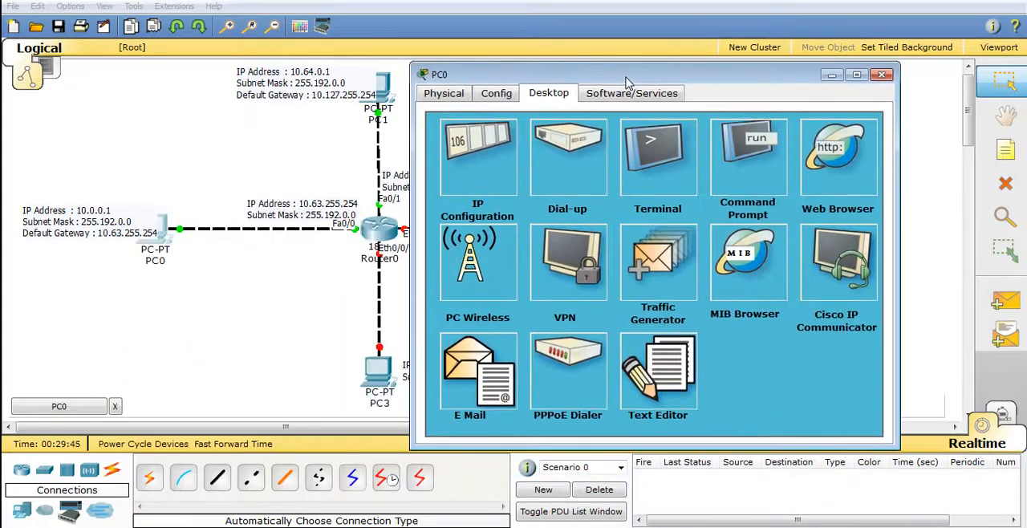
{"action": "left_click", "coordinate": [746, 146]}
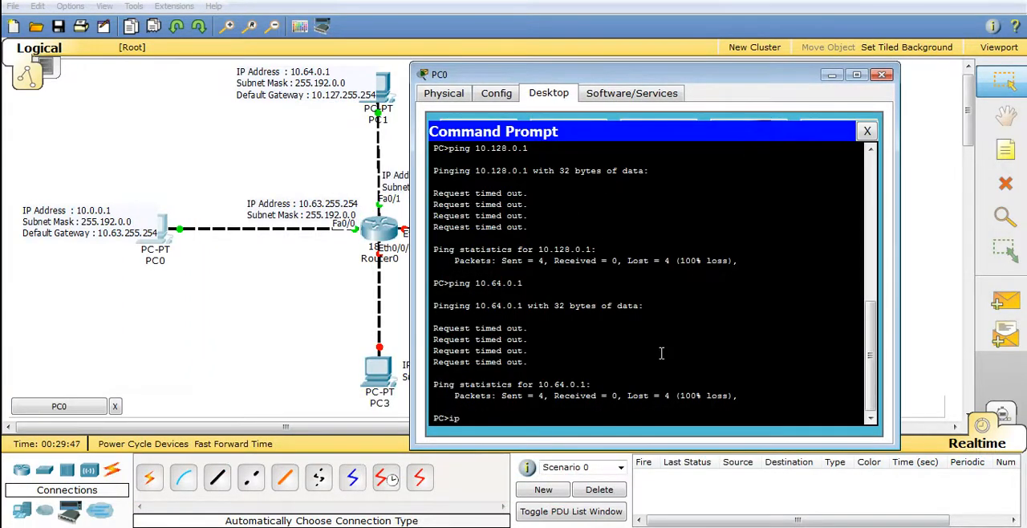
{"action": "key", "text": "Return"}
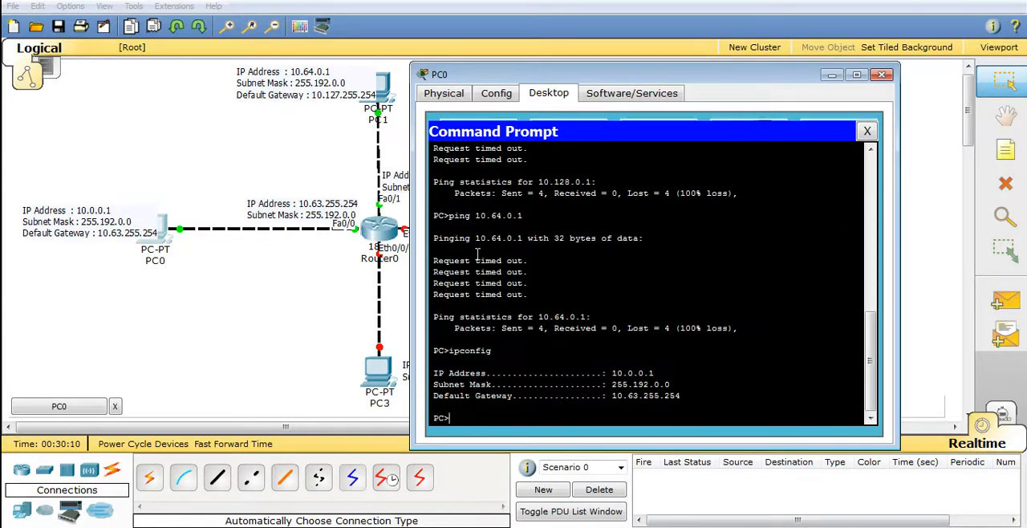
Ping PC1 at 10.64.0.1 twice from PC0's Command Prompt
{"action": "key", "text": "Up"}
{"action": "key", "text": "Up"}
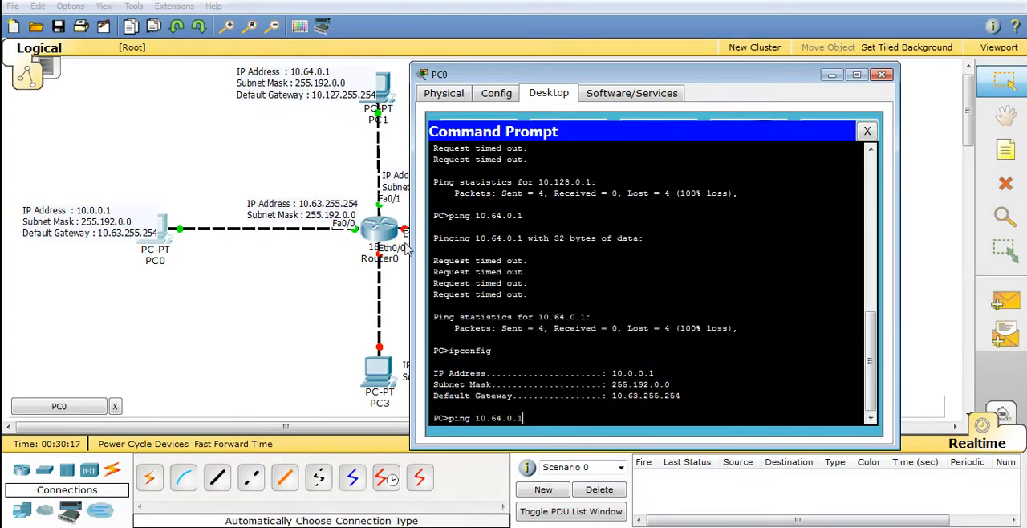
{"action": "key", "text": "Return"}
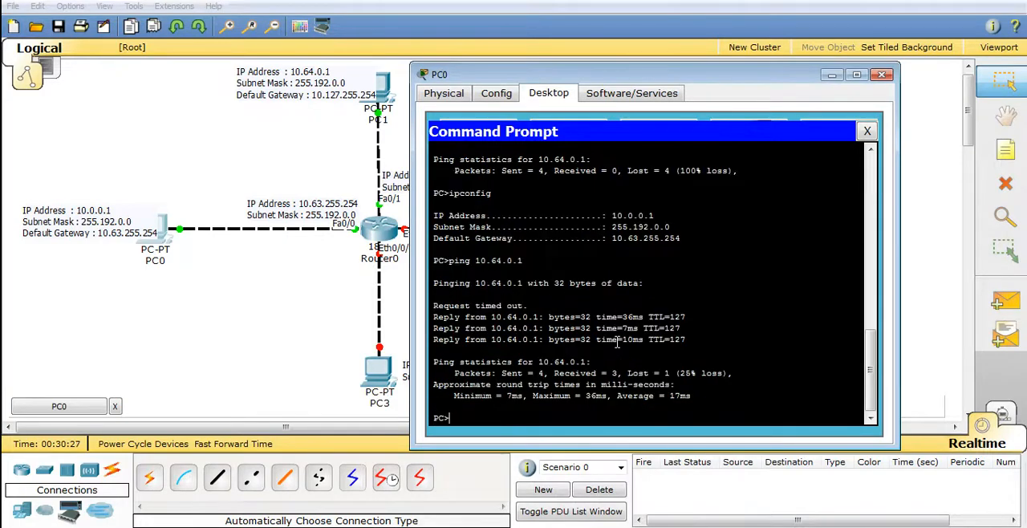
{"action": "key", "text": "Up"}
{"action": "key", "text": "Return"}
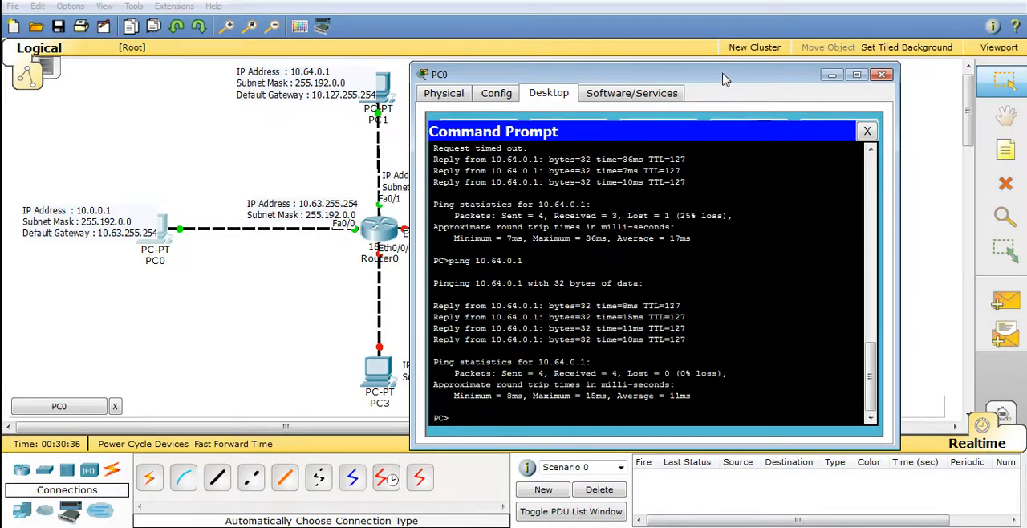
Move the PC0 window clear of PC3's note and ping PC3 at 10.192.0.1 from its Command Prompt
{"action": "left_click_drag", "start_coordinate": [722, 78], "coordinate": [832, 60]}
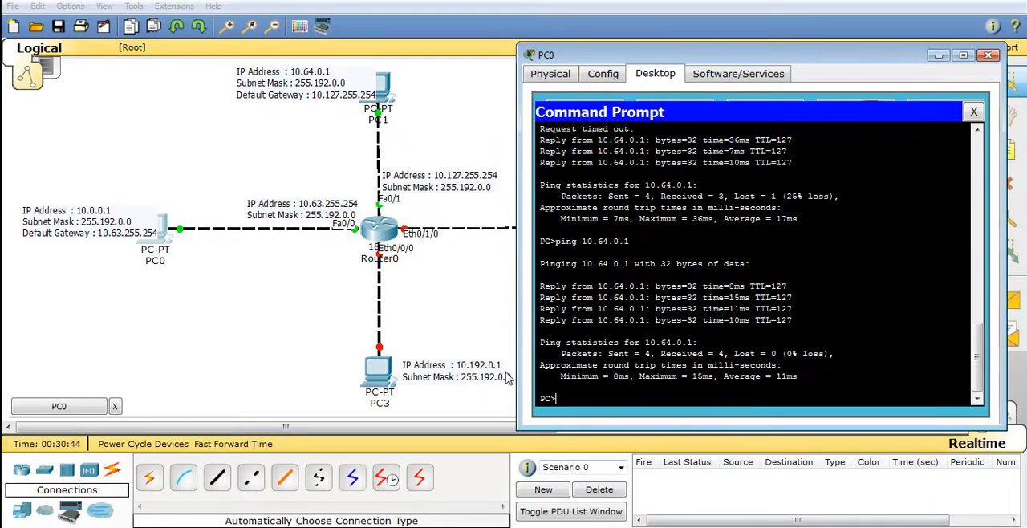
{"action": "key", "text": "Up"}
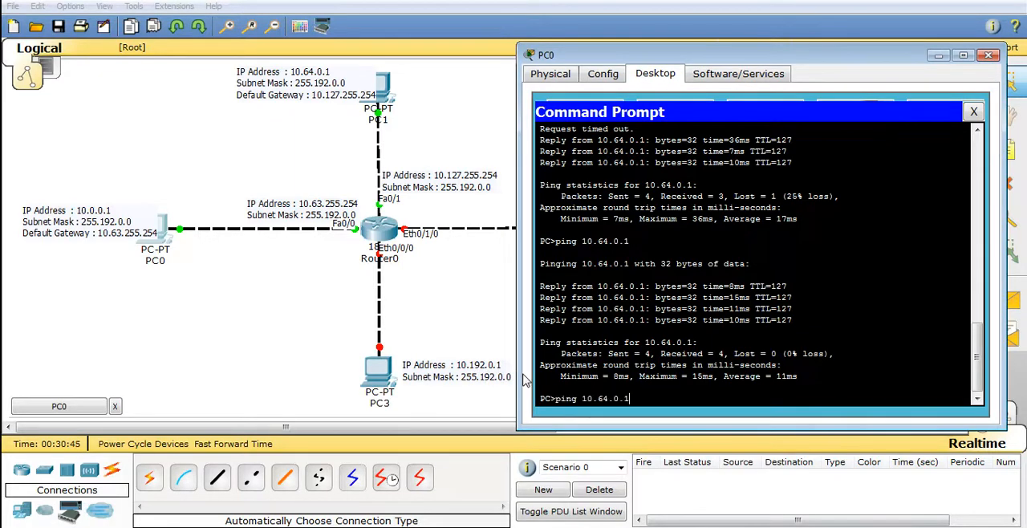
{"action": "double_click", "coordinate": [601, 398]}
{"action": "type", "text": "192"}
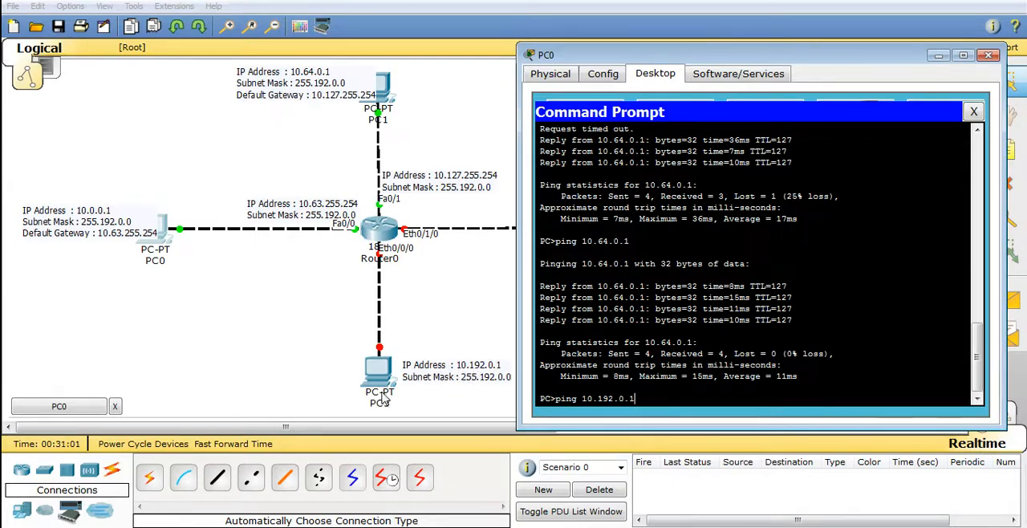
{"action": "key", "text": "Return"}
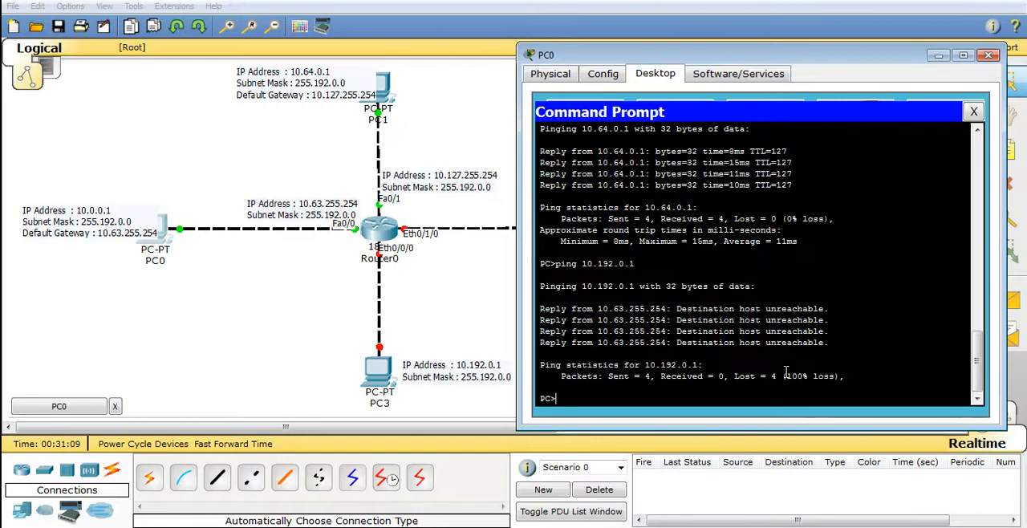
Repeat PC0's ping to 10.192.0.1 in Simulation mode, trace its packets with Auto Capture / Play, and return to Realtime mode
{"action": "key", "text": "Up"}
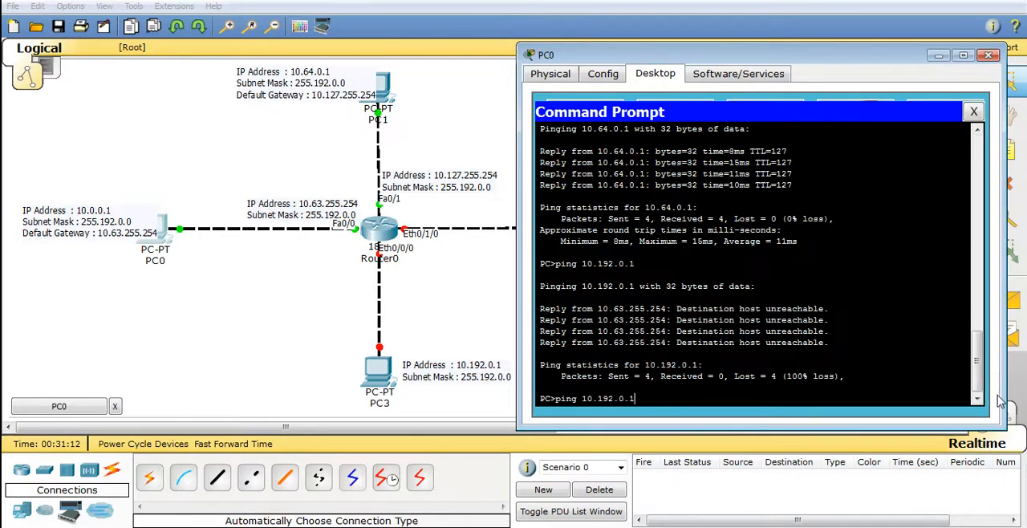
{"action": "left_click", "coordinate": [1023, 387]}
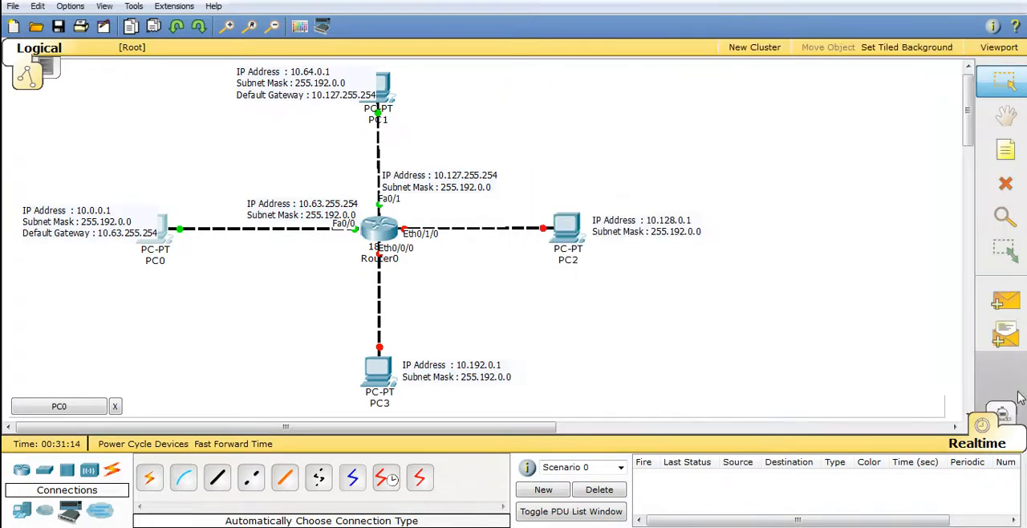
{"action": "left_click", "coordinate": [1008, 413]}
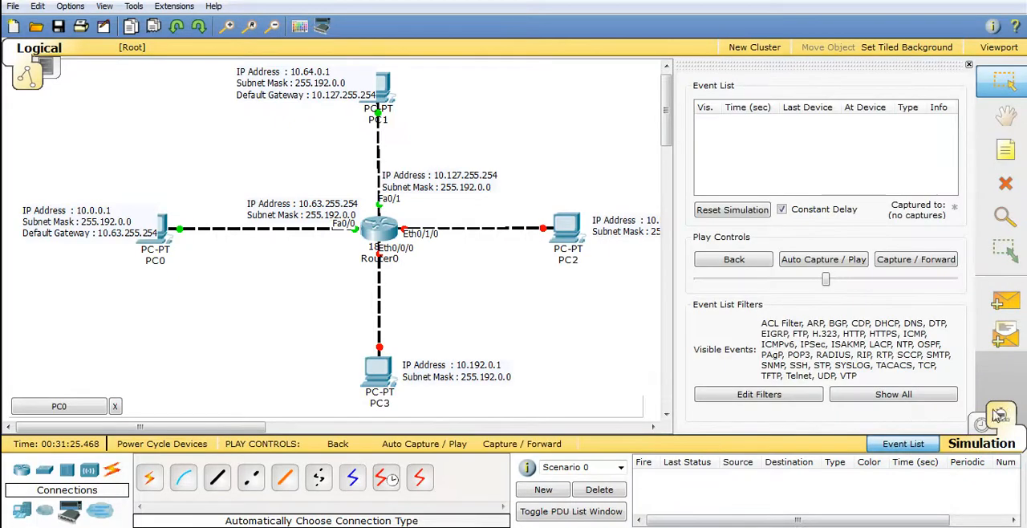
{"action": "left_click", "coordinate": [394, 527]}
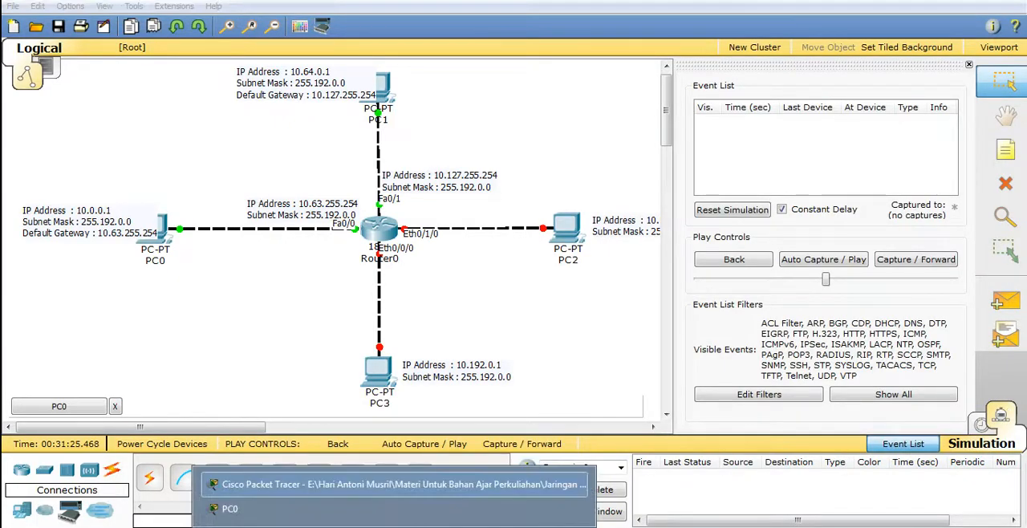
{"action": "left_click", "coordinate": [391, 513]}
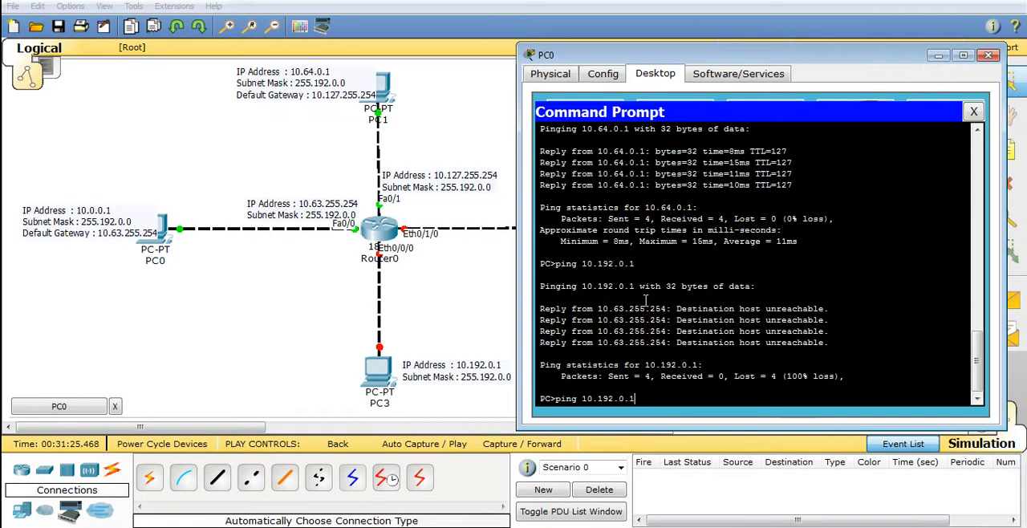
{"action": "key", "text": "Return"}
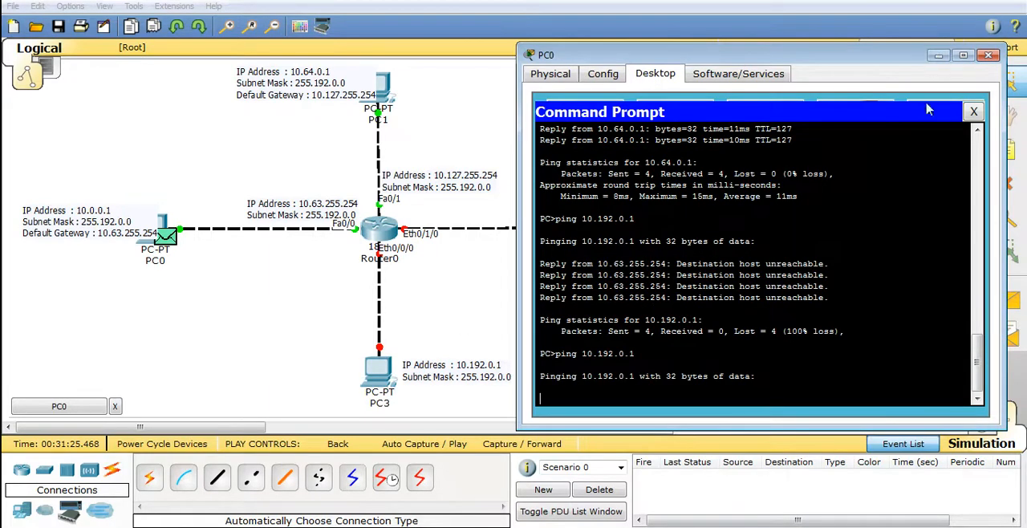
{"action": "left_click", "coordinate": [939, 54]}
{"action": "left_click", "coordinate": [846, 259]}
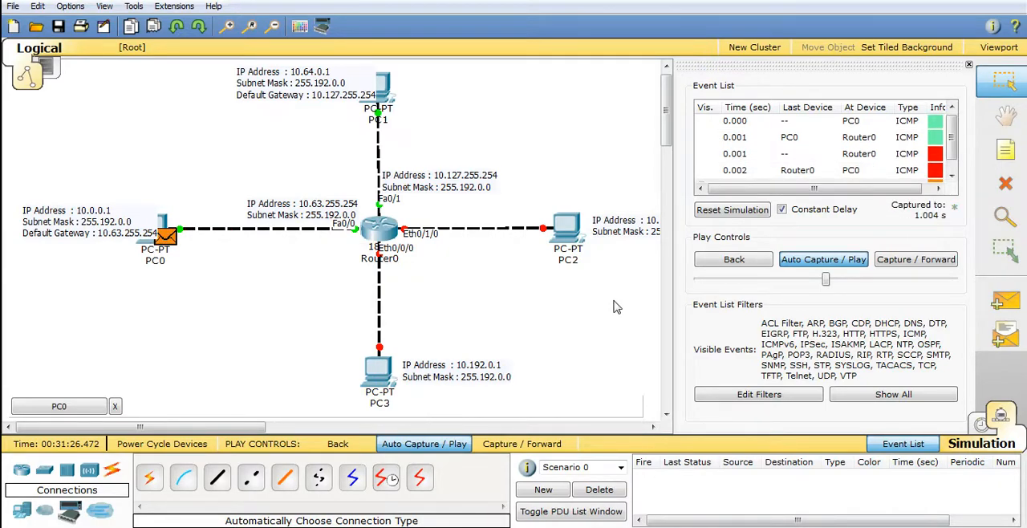
{"action": "left_click", "coordinate": [982, 425]}
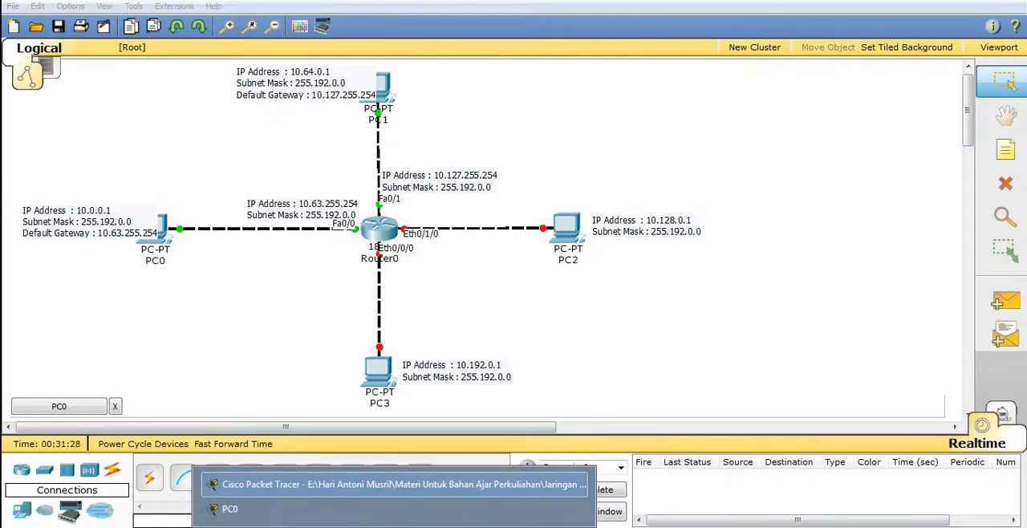
Ping 10.64.0.1 from PC0 in Simulation mode, trace the packets with Auto Capture / Play, and return to Realtime mode
{"action": "left_click", "coordinate": [395, 509]}
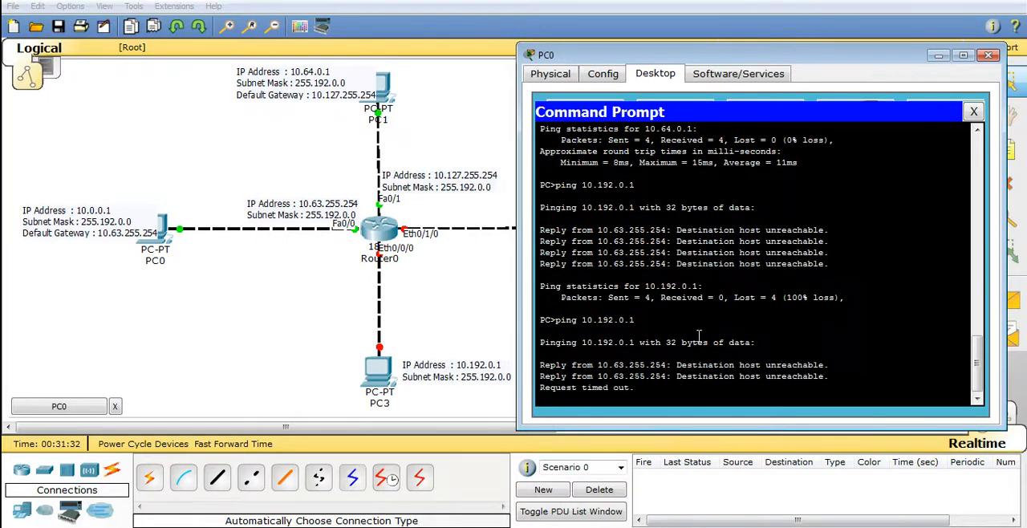
{"action": "type", "text": "ping 10.64.0.1"}
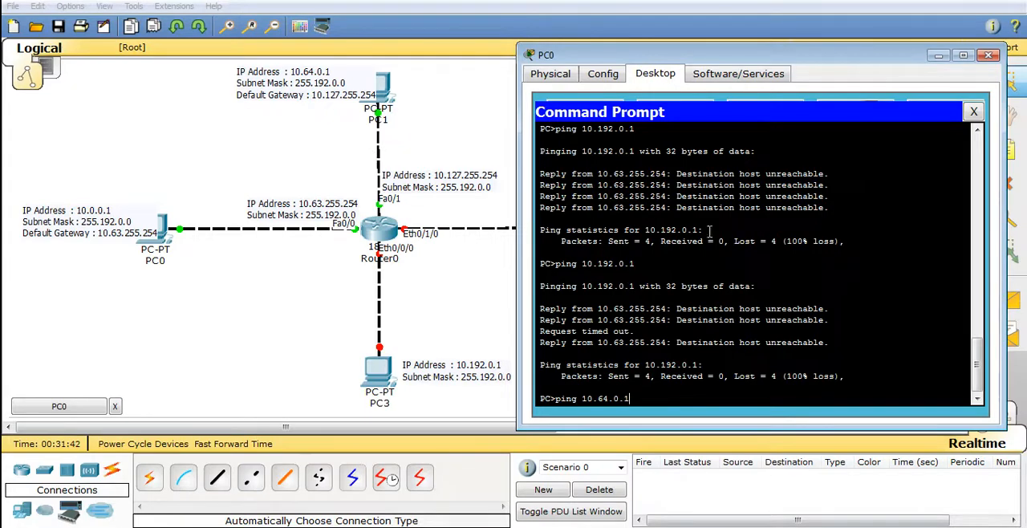
{"action": "left_click", "coordinate": [310, 328]}
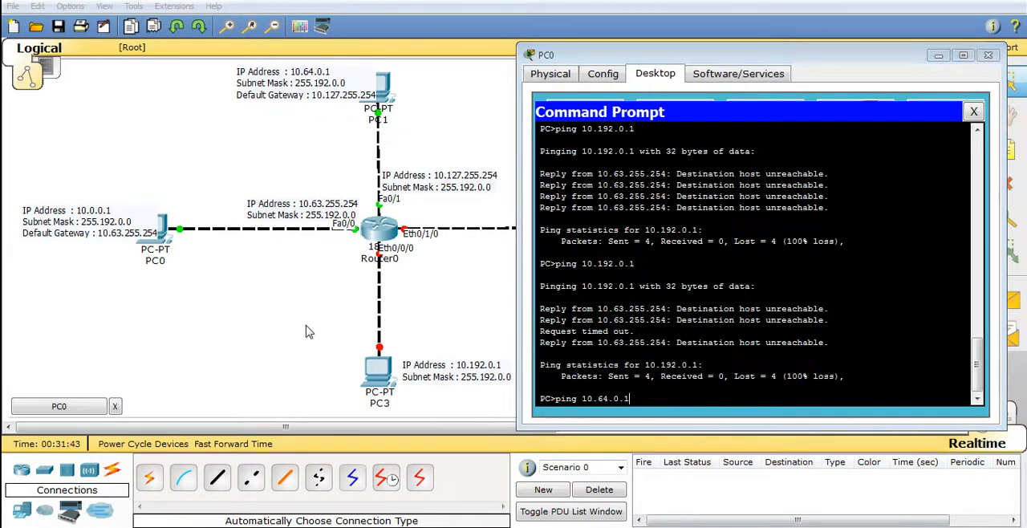
{"action": "left_click", "coordinate": [1002, 414]}
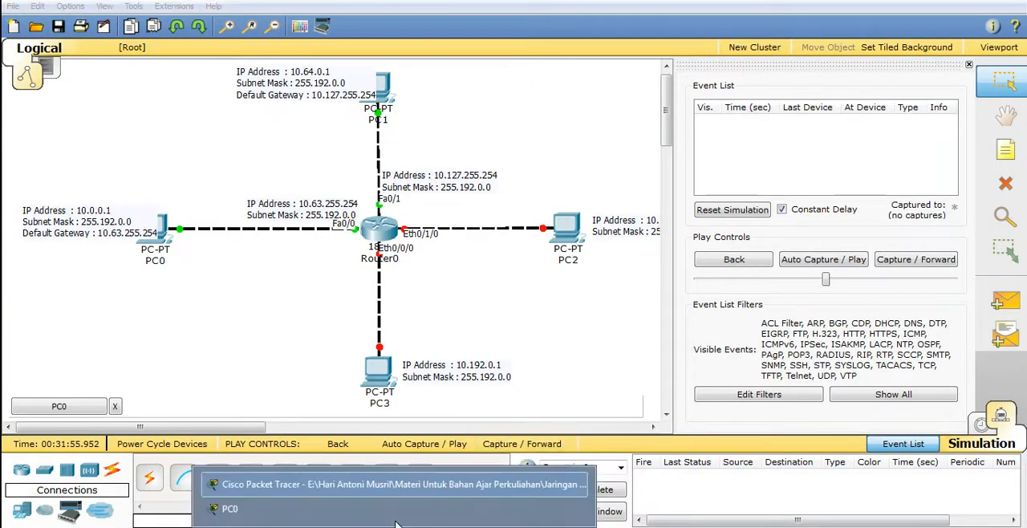
{"action": "left_click", "coordinate": [390, 508]}
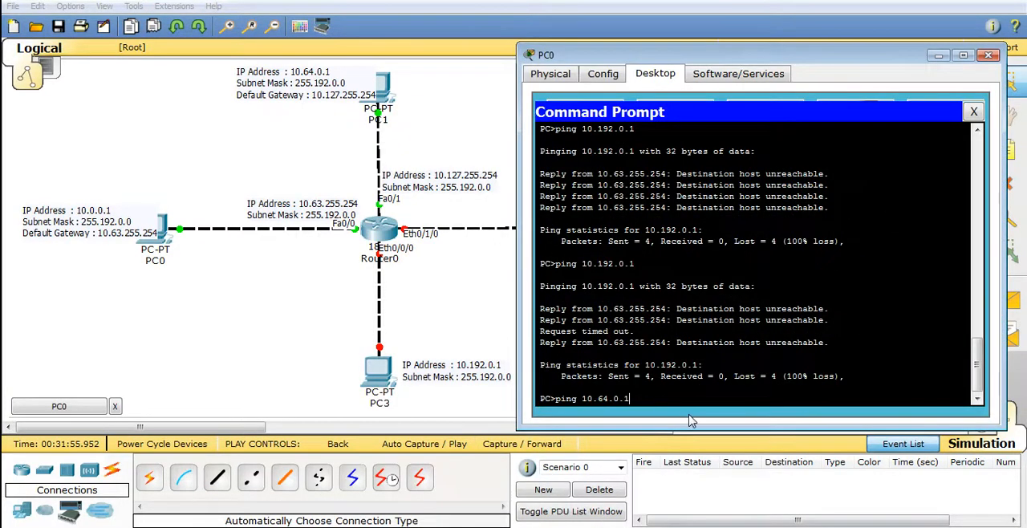
{"action": "key", "text": "Return"}
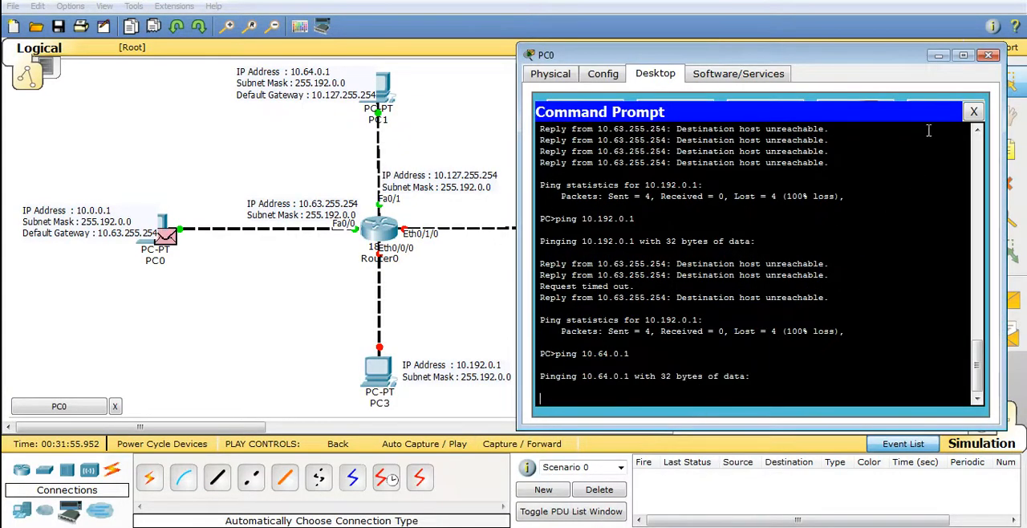
{"action": "left_click", "coordinate": [938, 55]}
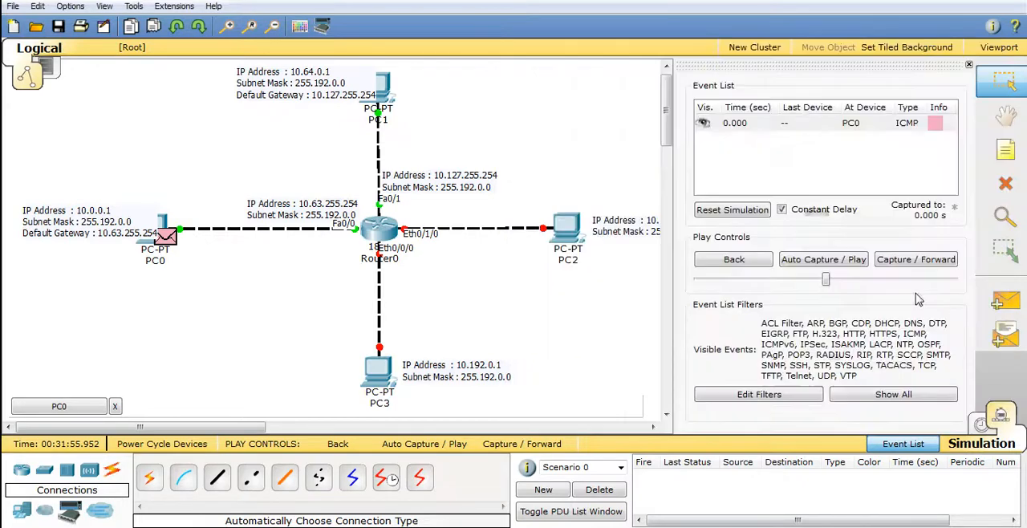
{"action": "left_click", "coordinate": [839, 267]}
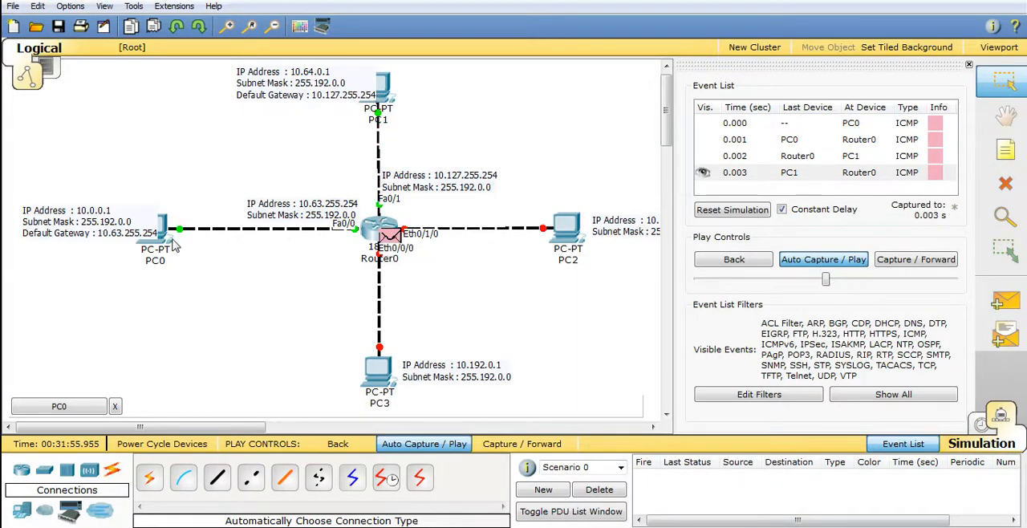
{"action": "mouse_move", "coordinate": [154, 249]}
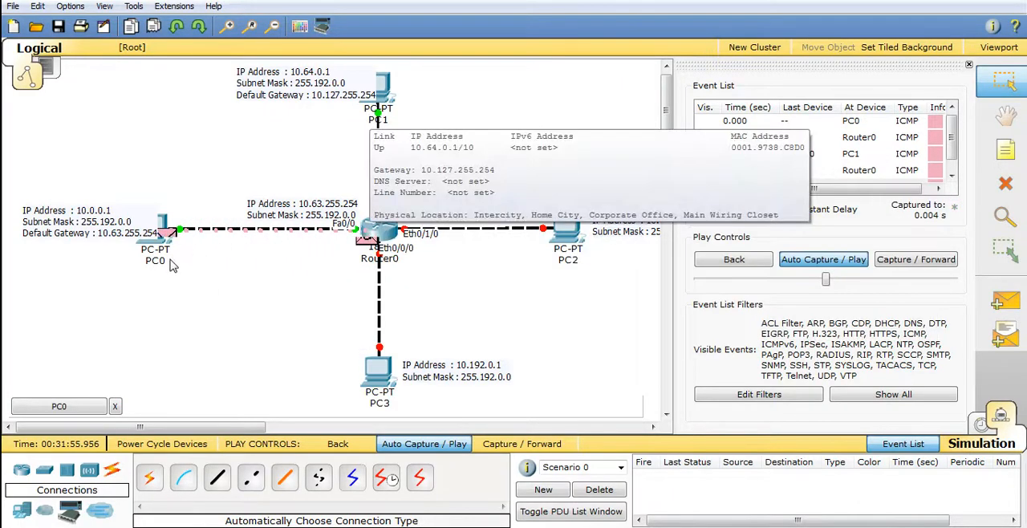
{"action": "mouse_move", "coordinate": [390, 123]}
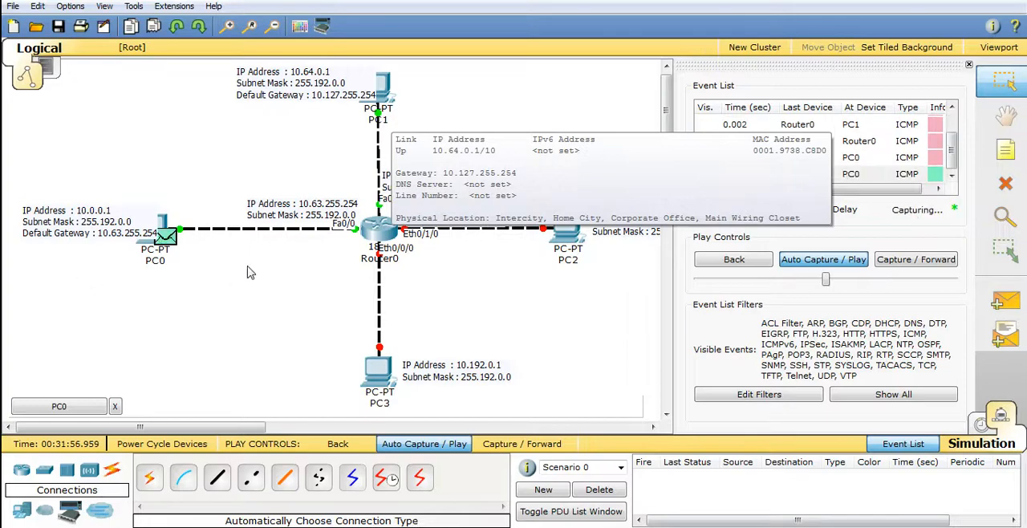
{"action": "left_click", "coordinate": [982, 423]}
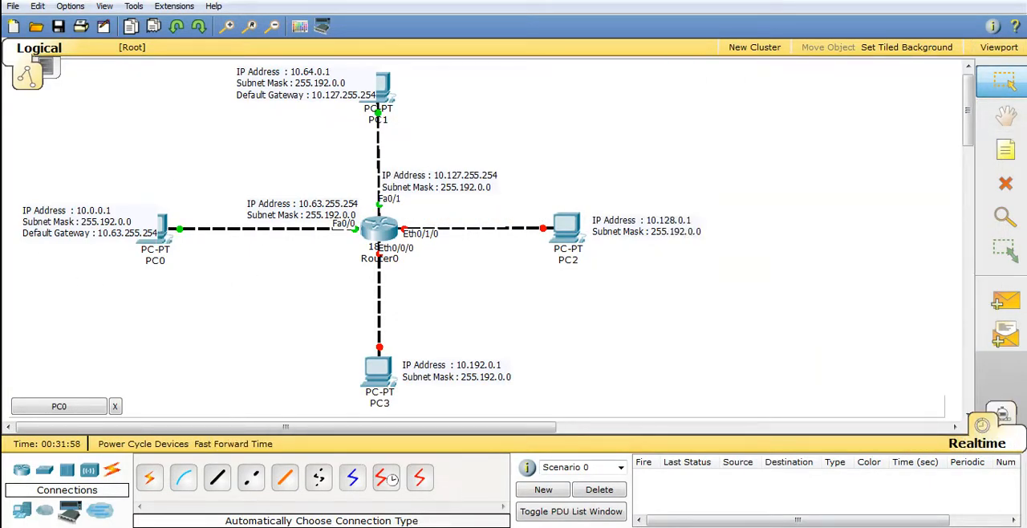
Switch to the Excel workbook to check the subnet segment table on Sheet2, and return to Packet Tracer
{"action": "key", "text": "alt+Tab"}
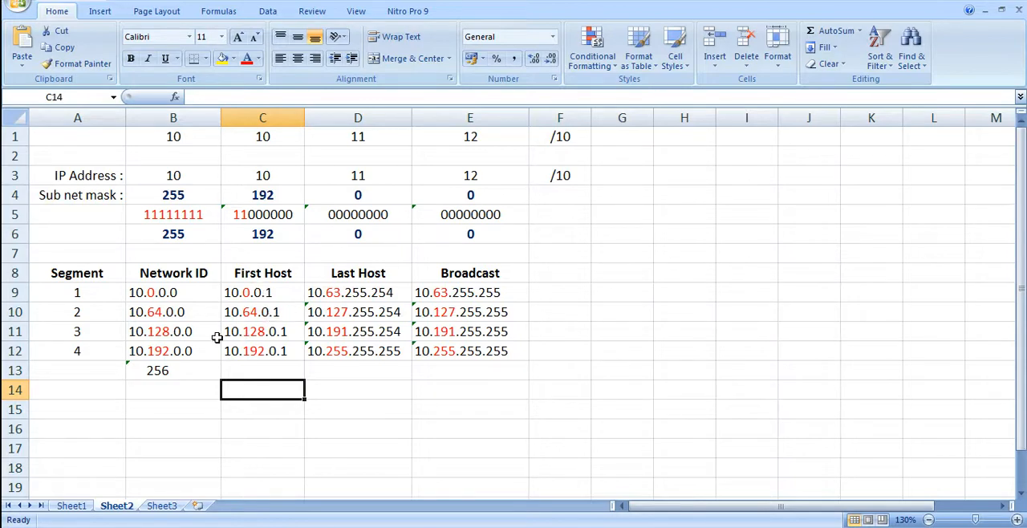
{"action": "left_click", "coordinate": [385, 527]}
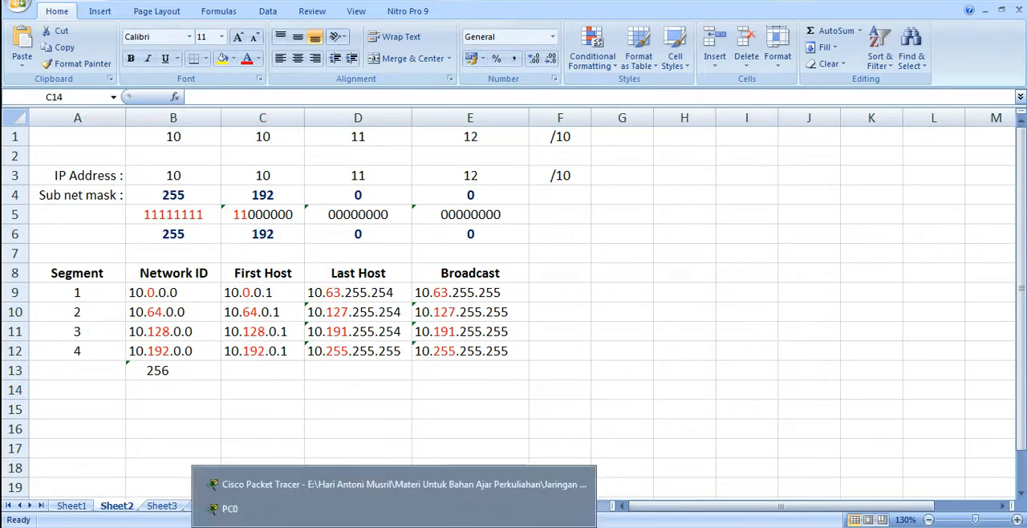
{"action": "left_click", "coordinate": [383, 491]}
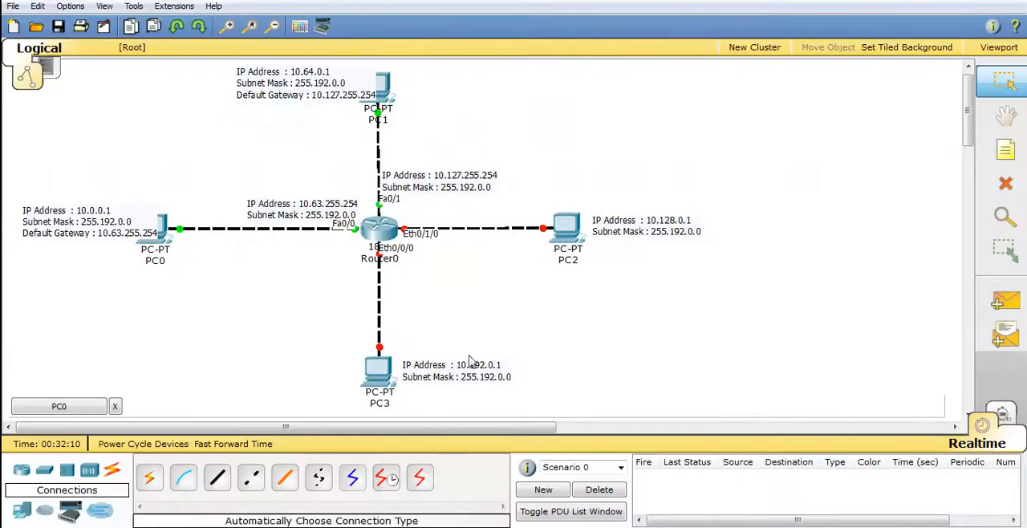
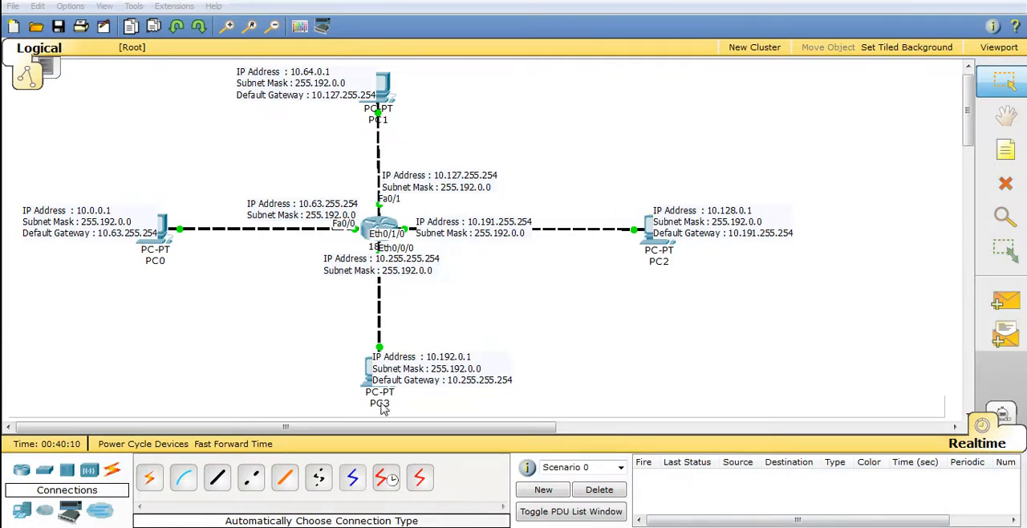
Switch to the Excel workbook, check the segment 3 and 4 host addresses on Sheet2 against the topology, and return to Packet Tracer
{"action": "left_click", "coordinate": [233, 526]}
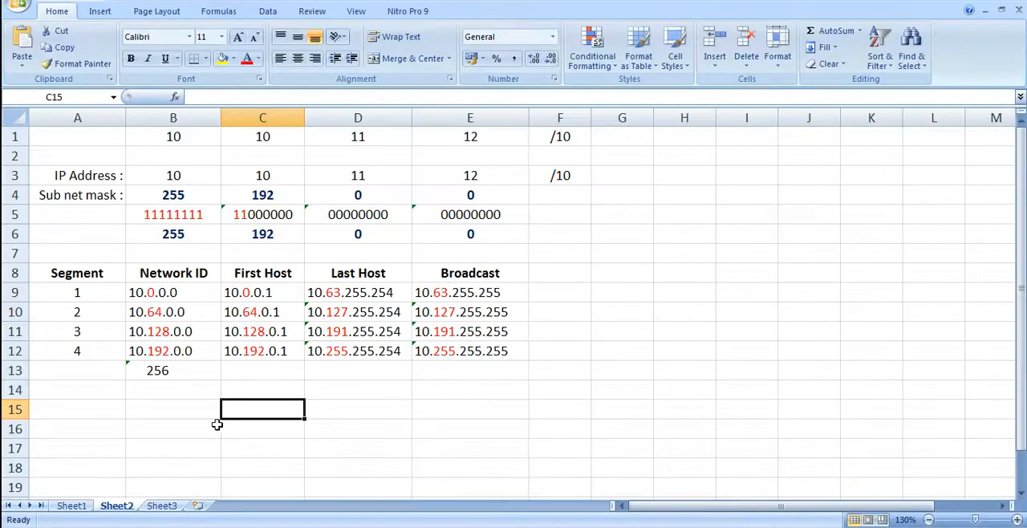
{"action": "left_click", "coordinate": [168, 334]}
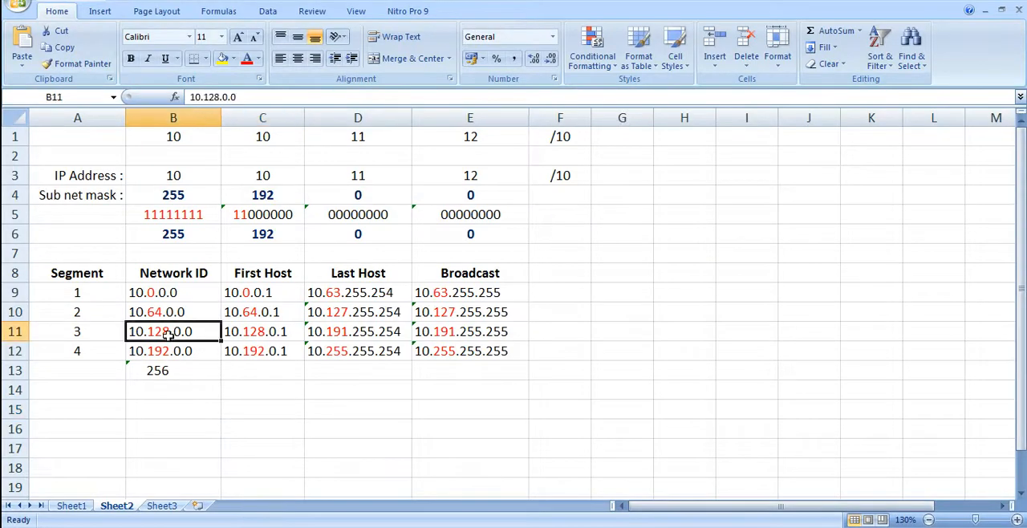
{"action": "left_click", "coordinate": [265, 335]}
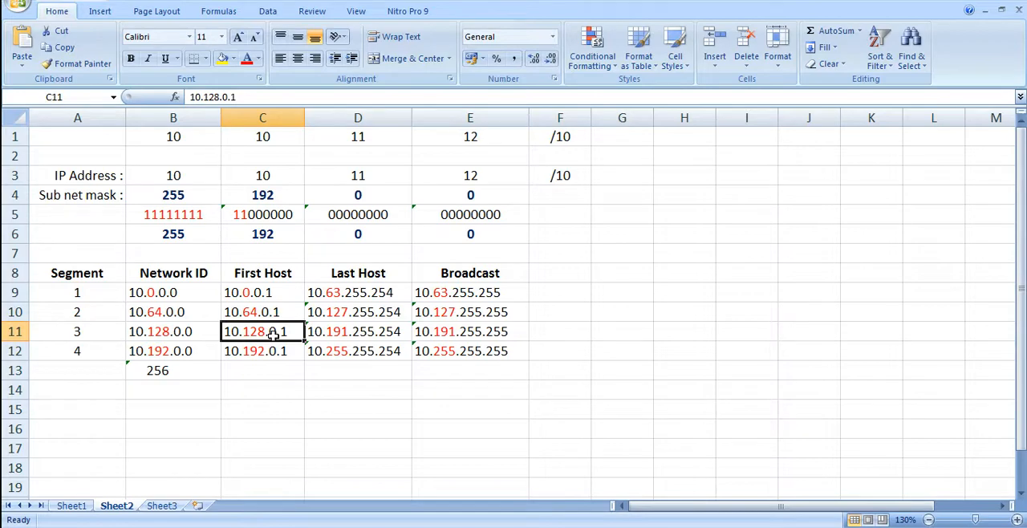
{"action": "key", "text": "alt+Tab"}
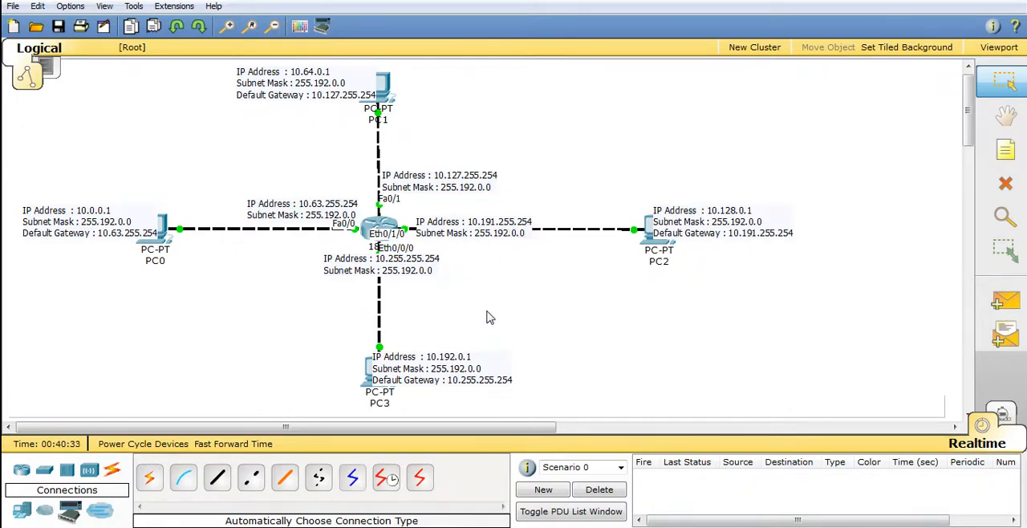
{"action": "key", "text": "alt+Tab"}
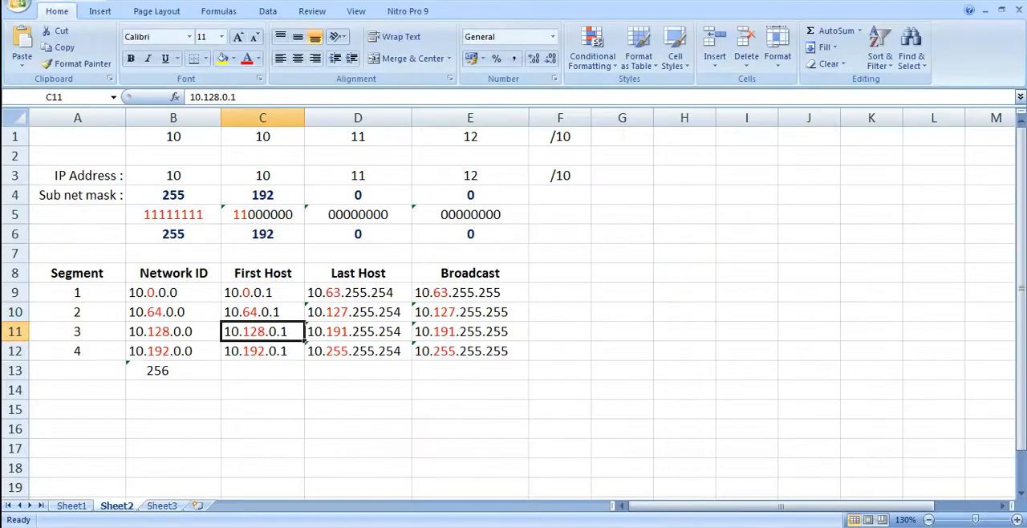
{"action": "left_click", "coordinate": [390, 336]}
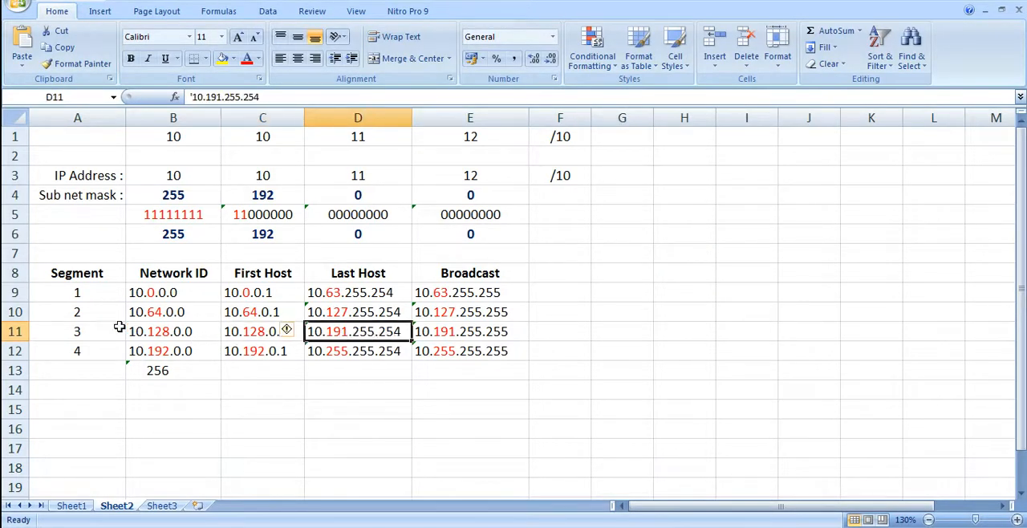
{"action": "left_click", "coordinate": [253, 353]}
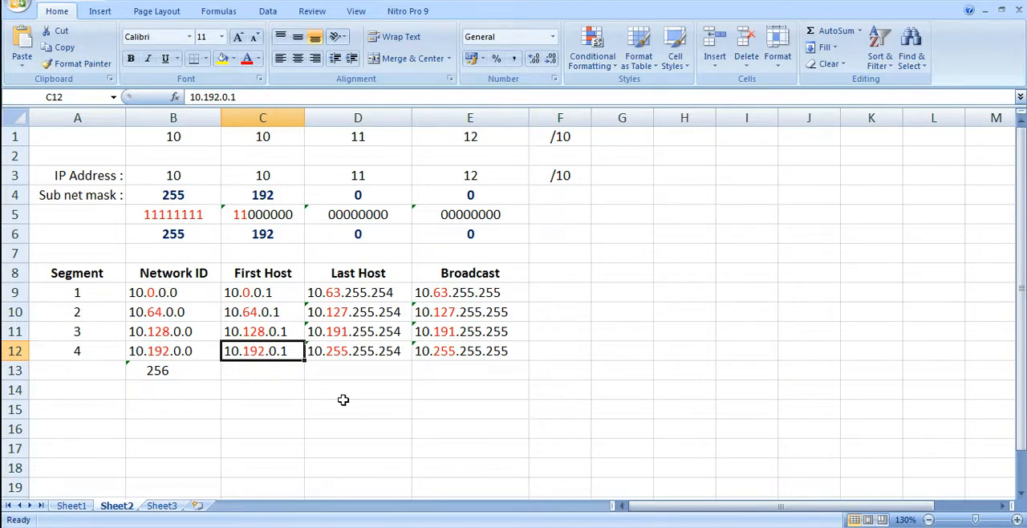
{"action": "left_click", "coordinate": [346, 353]}
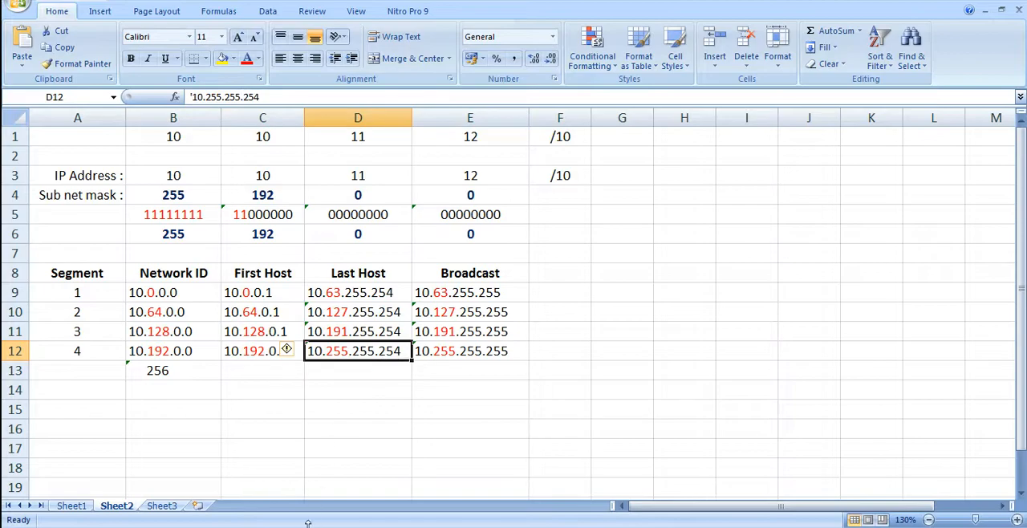
{"action": "left_click", "coordinate": [402, 527]}
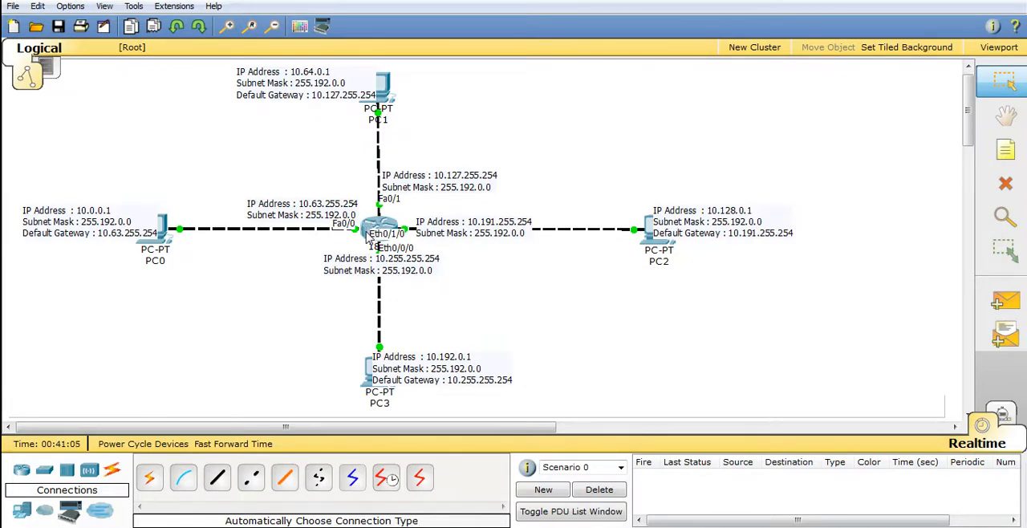
Open PC2's Command Prompt and run ipconfig to check its address settings
{"action": "mouse_move", "coordinate": [371, 239]}
{"action": "mouse_move", "coordinate": [654, 249]}
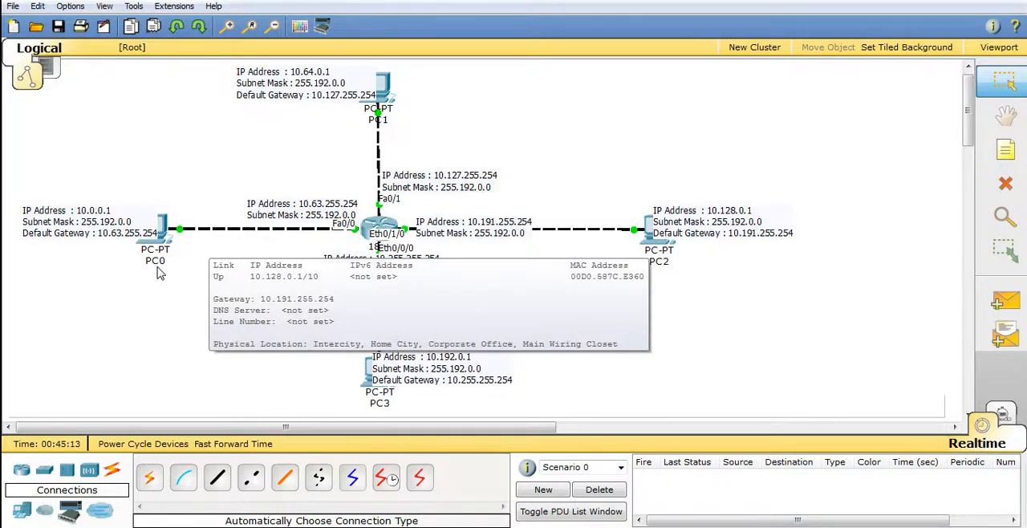
{"action": "mouse_move", "coordinate": [158, 268]}
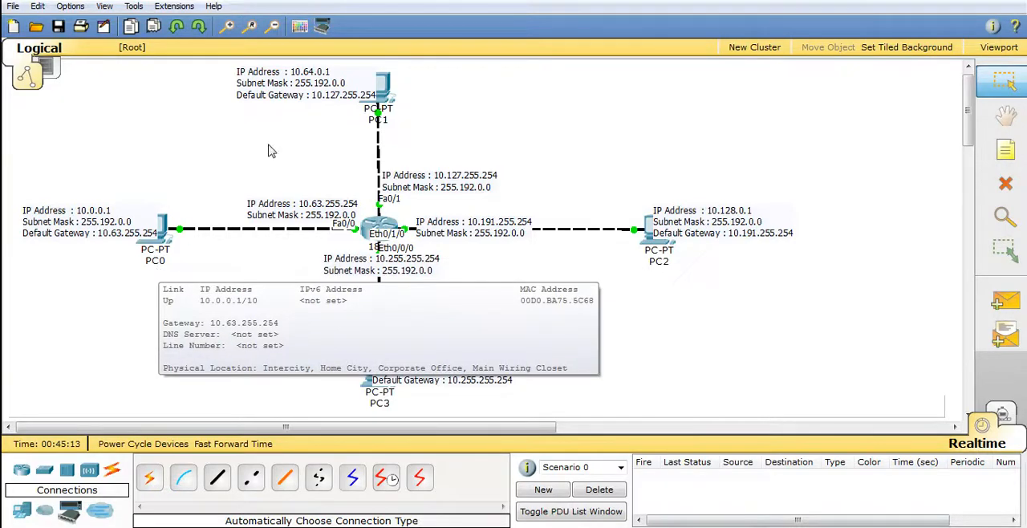
{"action": "left_click", "coordinate": [652, 249]}
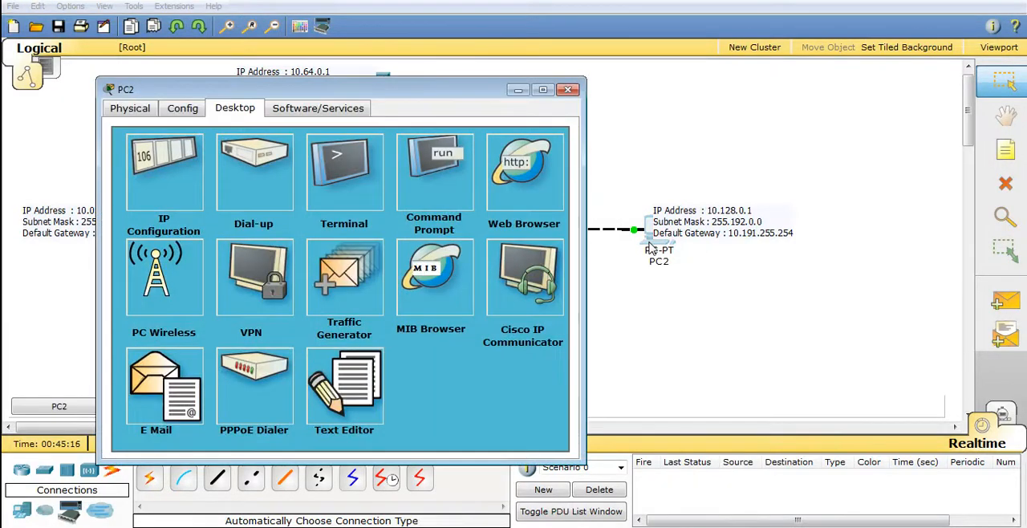
{"action": "left_click", "coordinate": [441, 170]}
{"action": "type", "text": "ipco"}
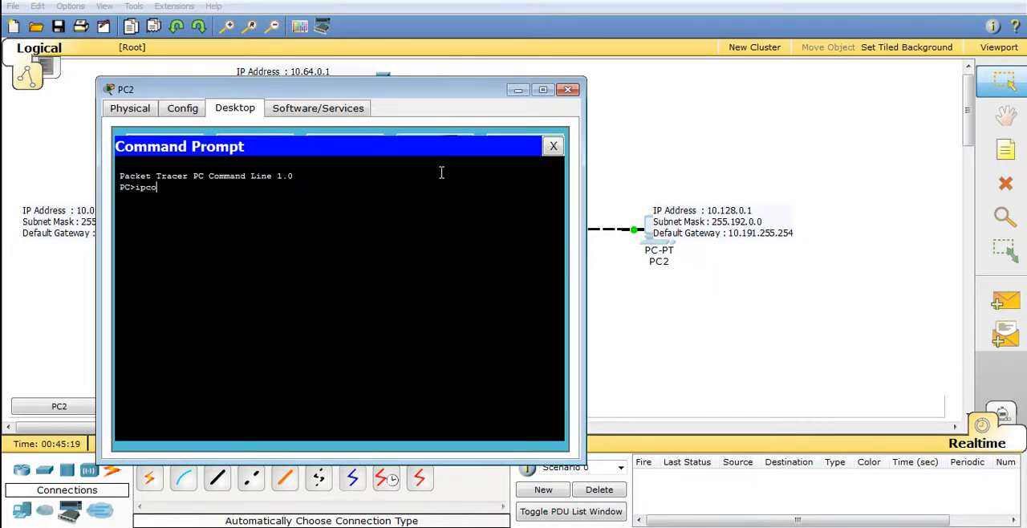
{"action": "type", "text": "nfig"}
{"action": "key", "text": "Return"}
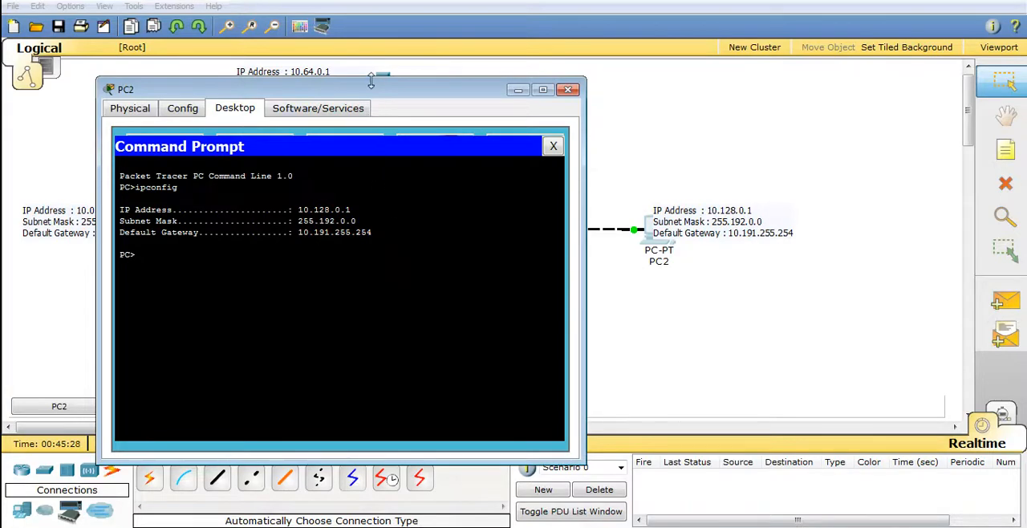
Move the PC2 window clear of the router and PC labels, and ping PC0 at 10.0.0.1 from its Command Prompt
{"action": "left_click_drag", "start_coordinate": [371, 90], "coordinate": [589, 86]}
{"action": "left_click_drag", "start_coordinate": [745, 73], "coordinate": [841, 63]}
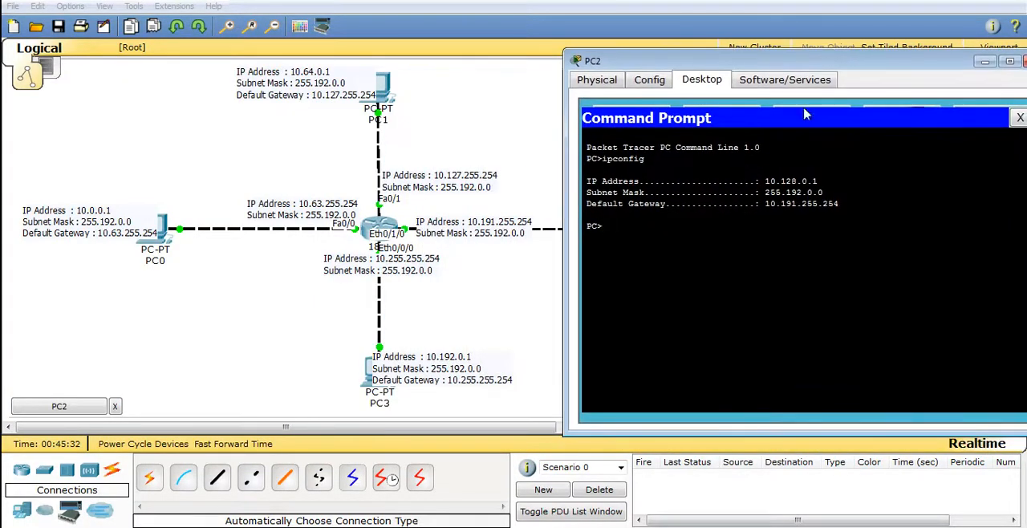
{"action": "type", "text": "ping 10.0.0.1"}
{"action": "key", "text": "Return"}
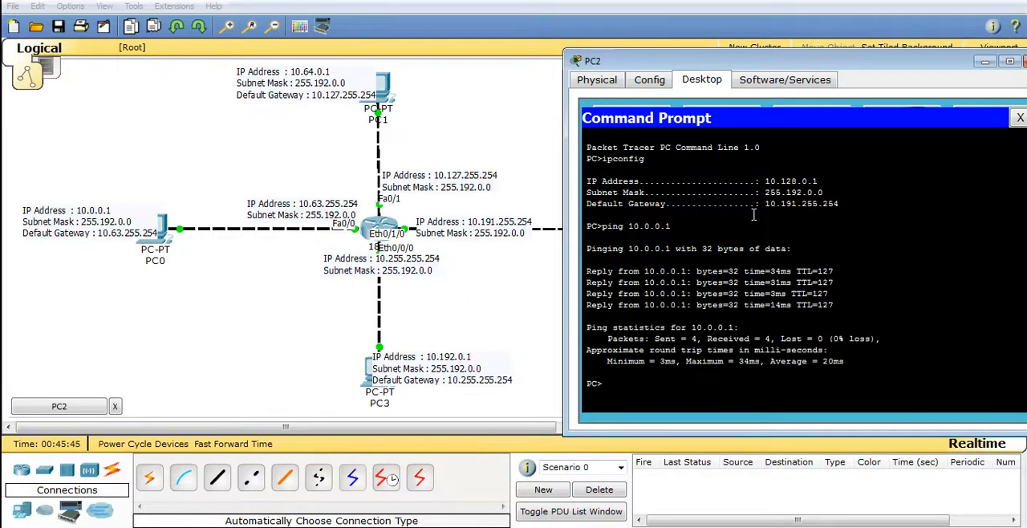
Edit the recalled ping command in PC2's Command Prompt to ping PC1 at 10.64.0.1
{"action": "key", "text": "Up"}
{"action": "key", "text": "BackSpace"}
{"action": "type", "text": "64"}
{"action": "key", "text": "Right"}
{"action": "key", "text": "Right"}
{"action": "key", "text": "Return"}
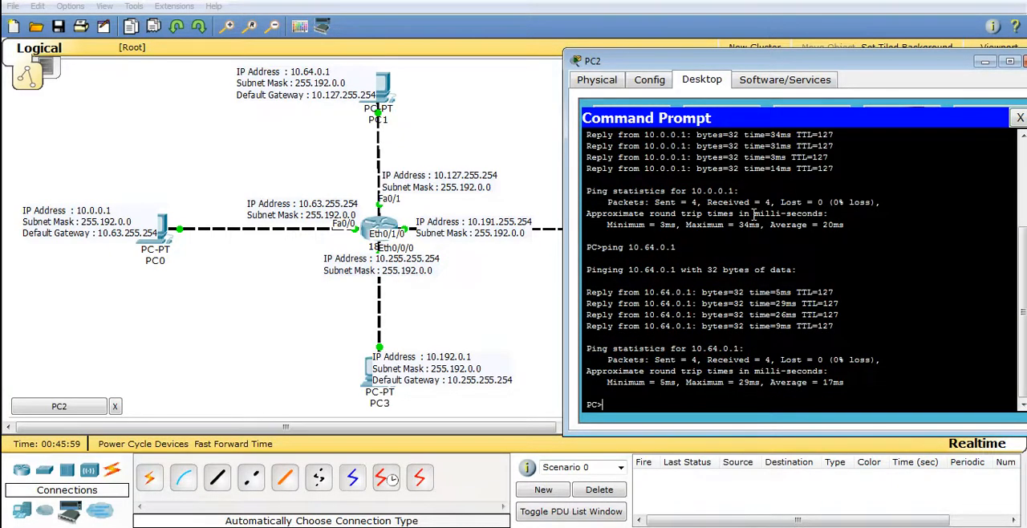
Ping PC3 at 10.192.0.1 from PC2's Command Prompt and close the PC2 window
{"action": "key", "text": "Up"}
{"action": "key", "text": "Left"}
{"action": "key", "text": "Left"}
{"action": "key", "text": "Left"}
{"action": "key", "text": "Left"}
{"action": "key", "text": "BackSpace"}
{"action": "key", "text": "BackSpace"}
{"action": "type", "text": "192"}
{"action": "key", "text": "Return"}
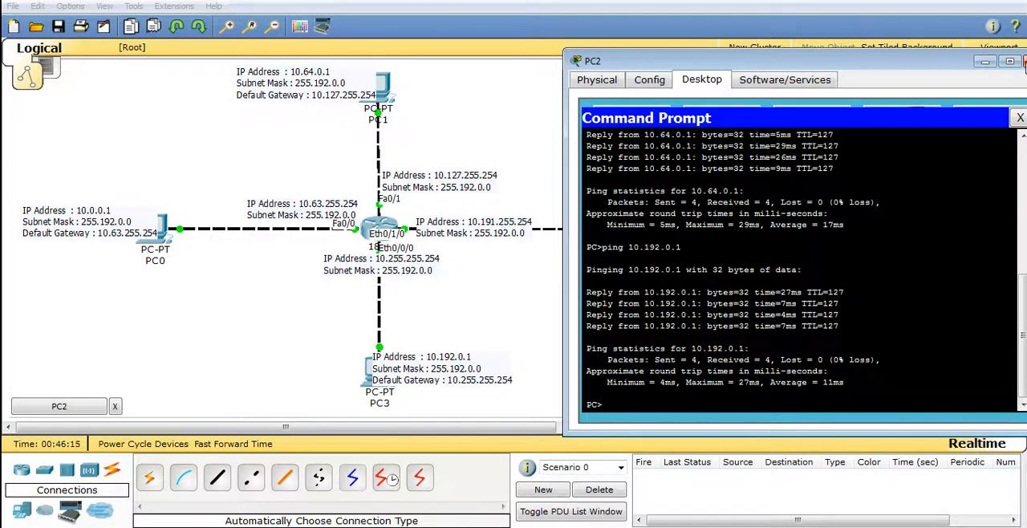
{"action": "left_click", "coordinate": [1024, 61]}
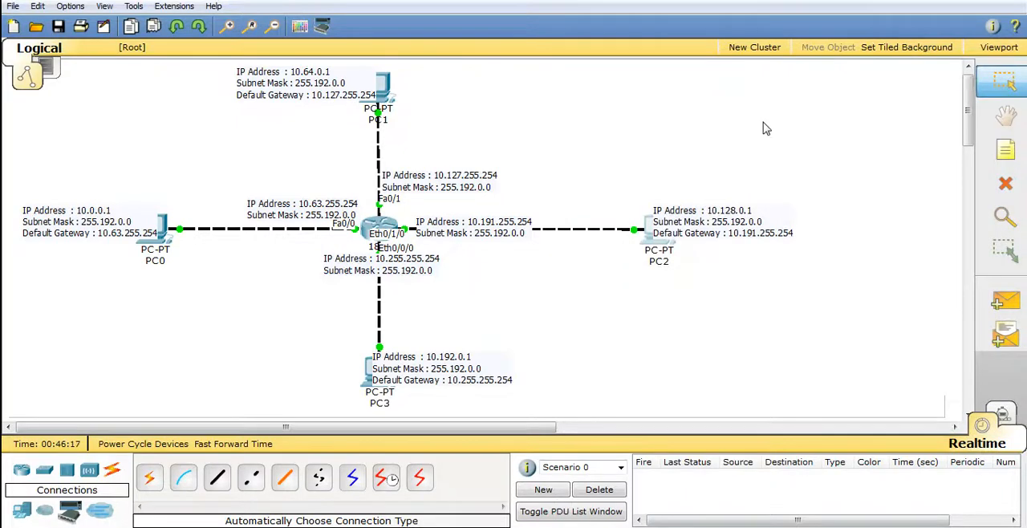